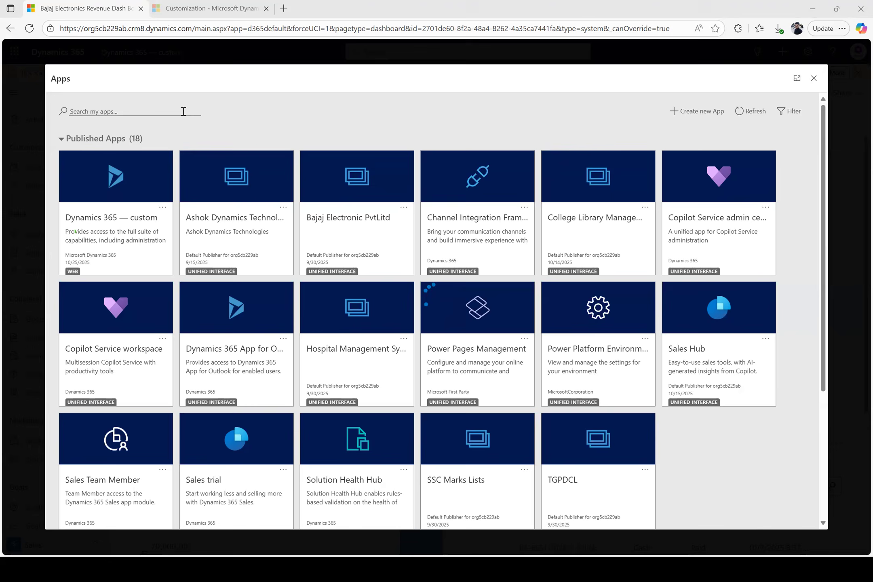
- Open the Dynamics 365 — custom app and display the Power Bills records from its Extensions group
{"action": "left_click", "coordinate": [124, 215]}
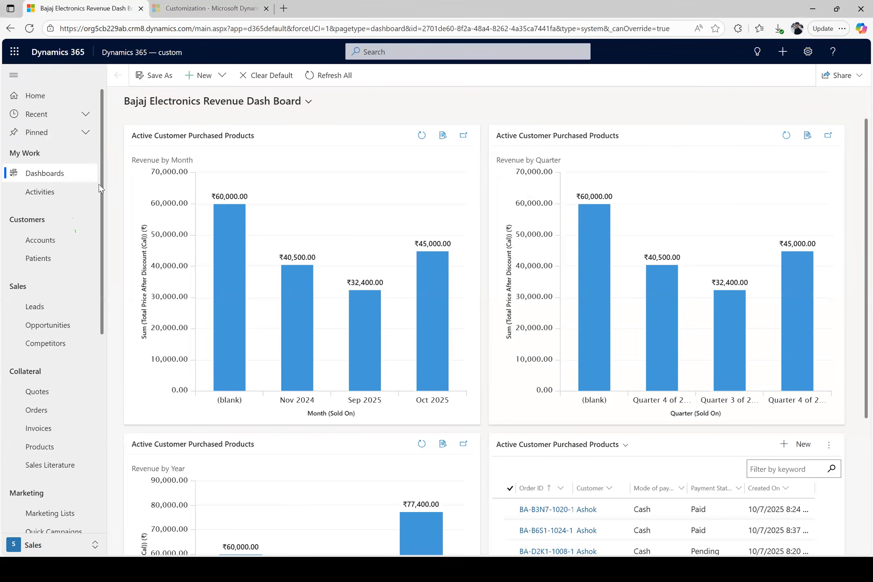
{"action": "scroll", "coordinate": [99, 184], "scroll_direction": "down", "scroll_amount": 3}
{"action": "scroll", "coordinate": [113, 323], "scroll_direction": "down", "scroll_amount": 2}
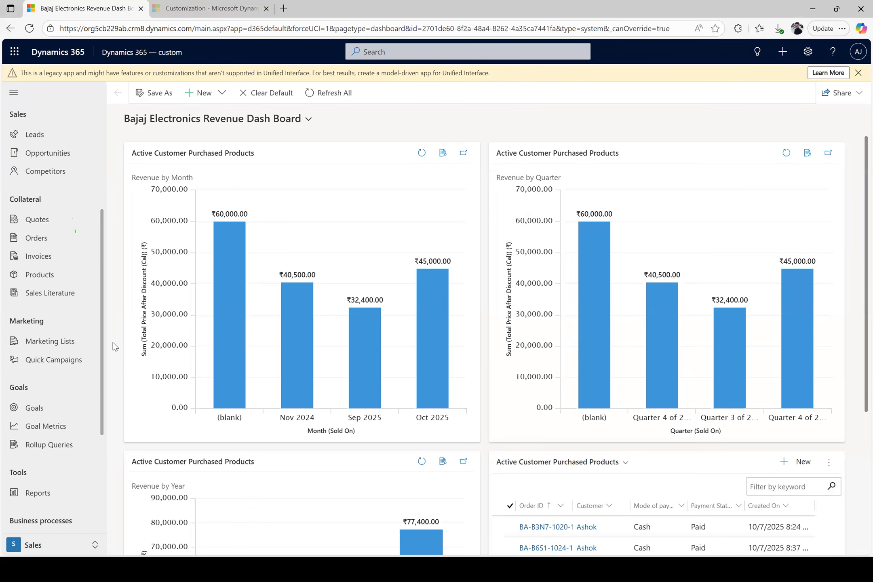
{"action": "scroll", "coordinate": [58, 237], "scroll_direction": "down", "scroll_amount": 5}
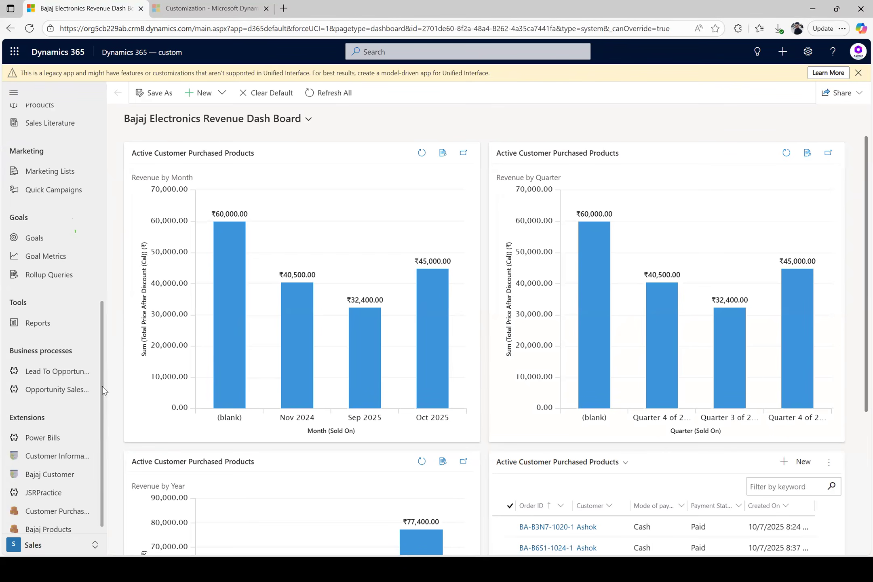
{"action": "scroll", "coordinate": [102, 265], "scroll_direction": "up", "scroll_amount": 5}
{"action": "scroll", "coordinate": [101, 263], "scroll_direction": "up", "scroll_amount": 4}
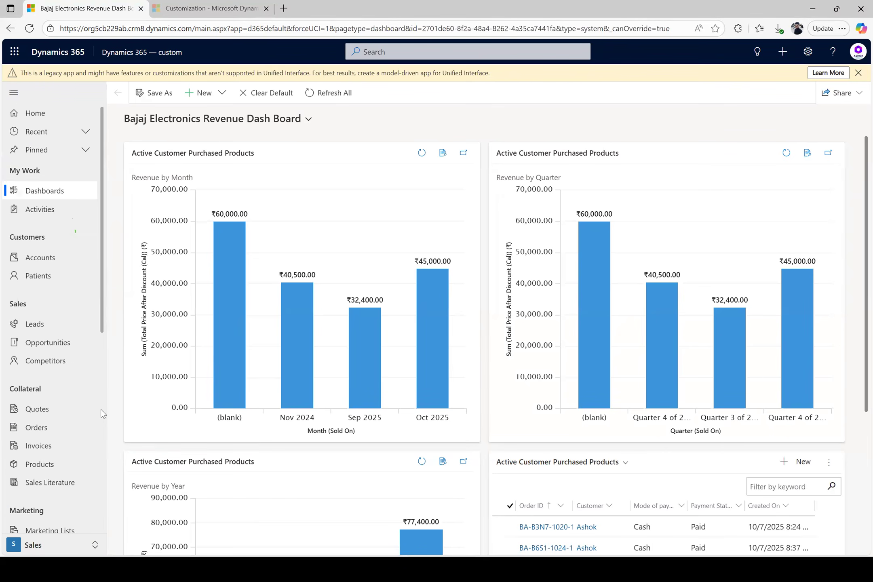
{"action": "scroll", "coordinate": [104, 462], "scroll_direction": "down", "scroll_amount": 8}
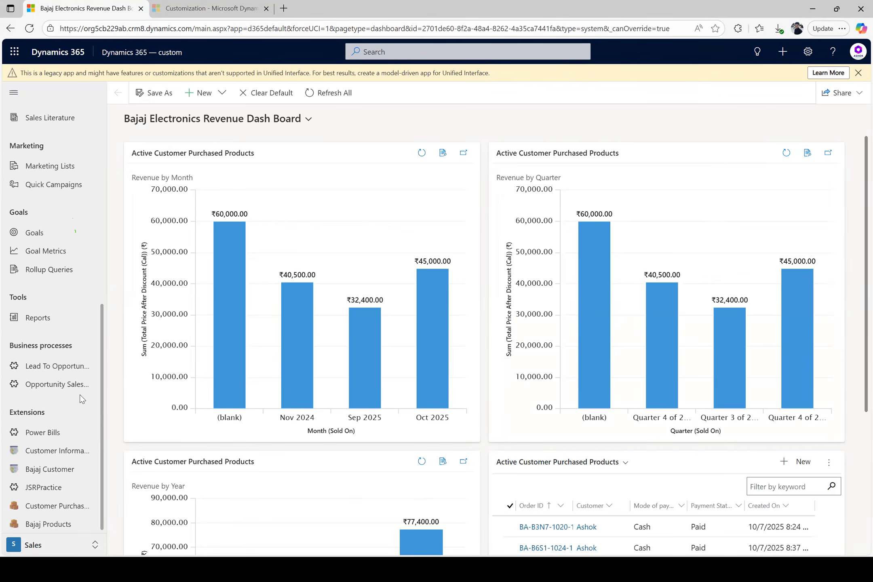
{"action": "left_click", "coordinate": [55, 434]}
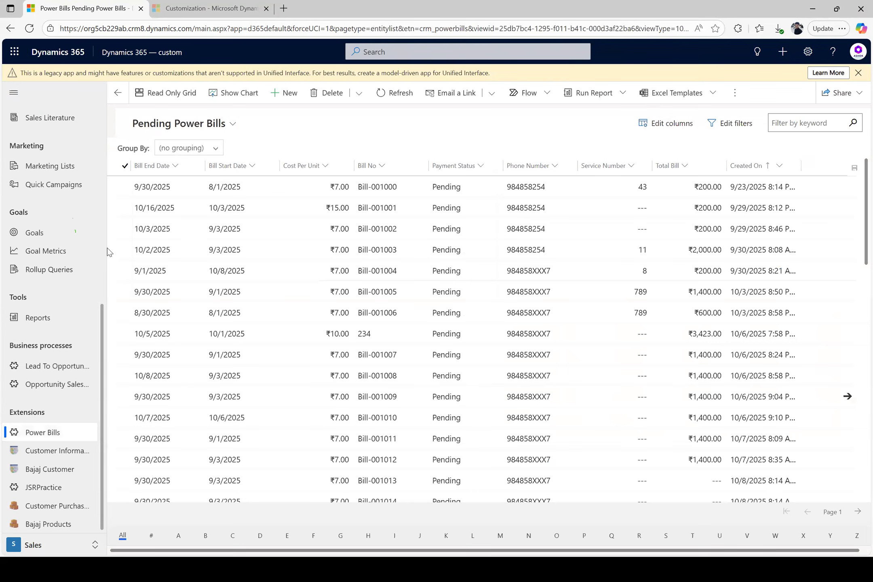
- Review the app's available areas and its settings options, closing both without changing anything
{"action": "scroll", "coordinate": [77, 291], "scroll_direction": "up", "scroll_amount": 8}
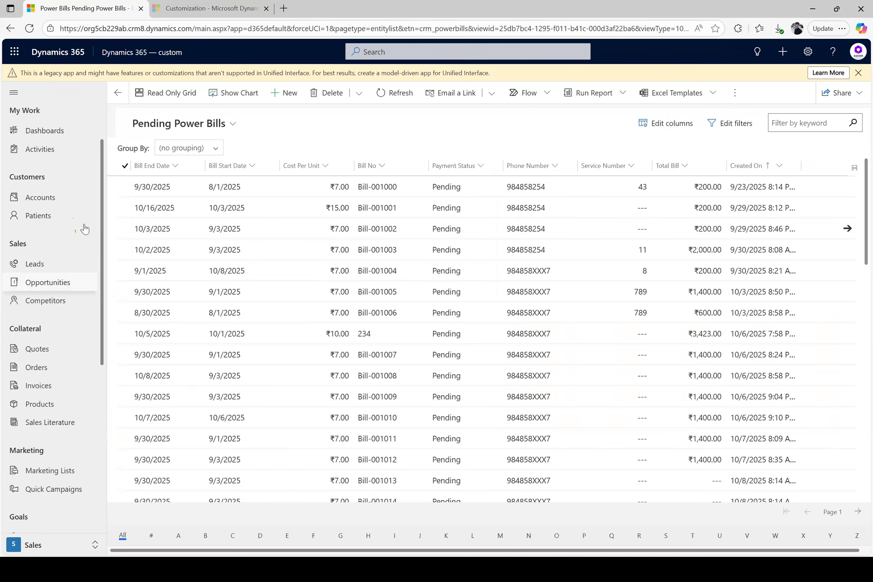
{"action": "left_click", "coordinate": [65, 554]}
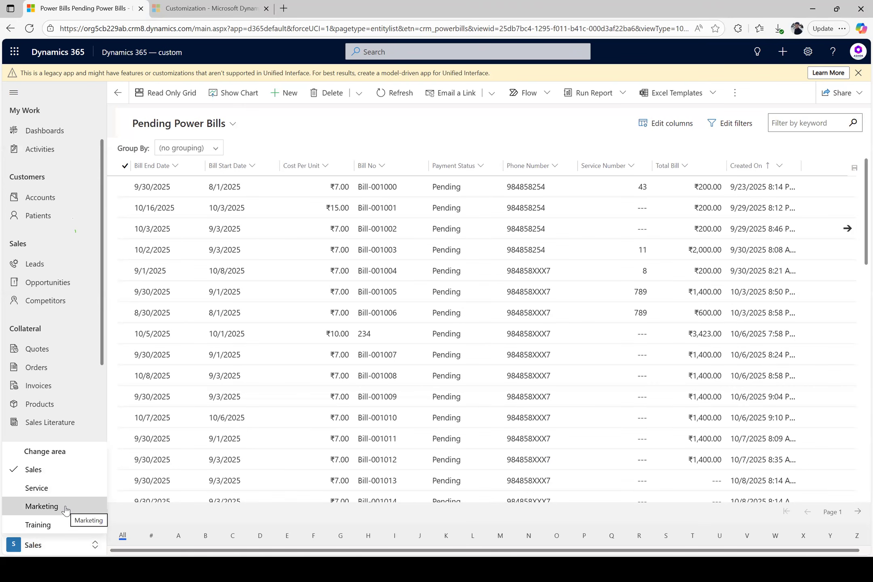
{"action": "left_click", "coordinate": [248, 275]}
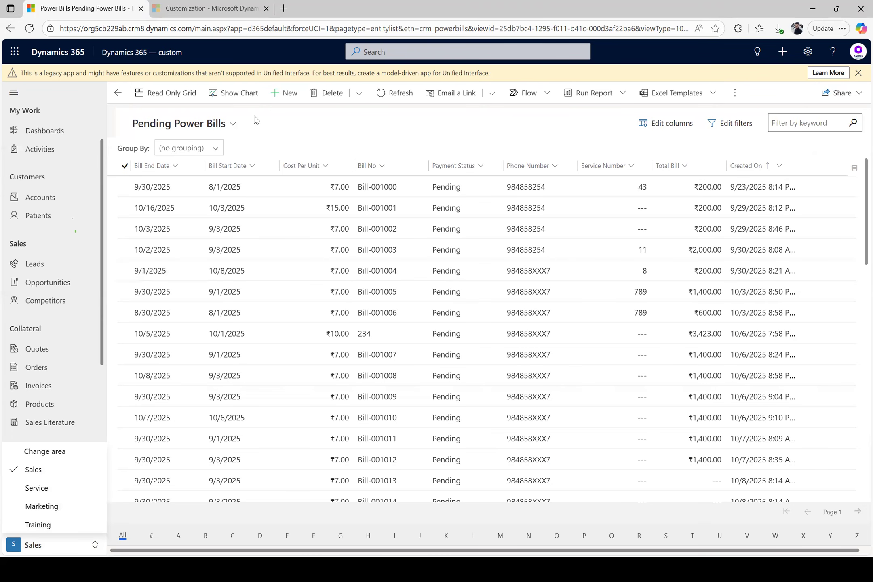
{"action": "key", "text": "alt+Tab"}
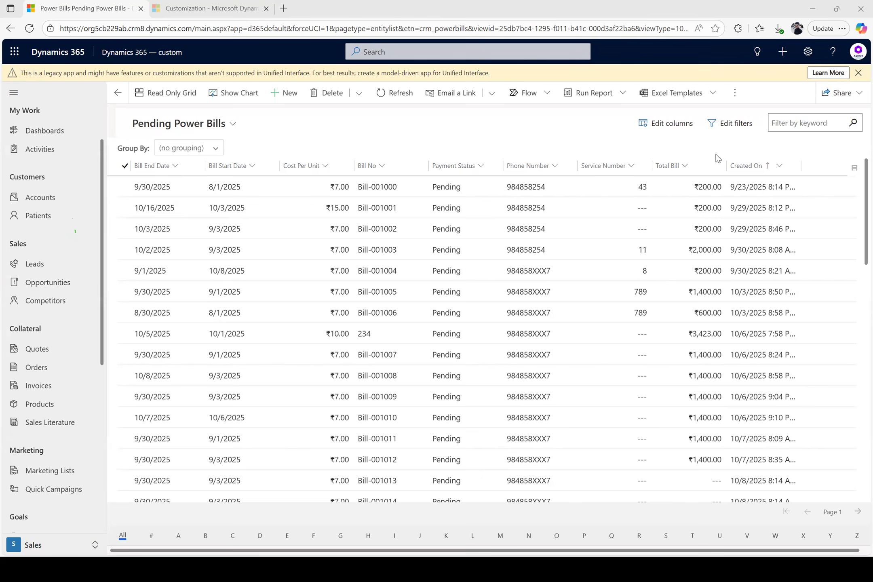
{"action": "left_click", "coordinate": [809, 54]}
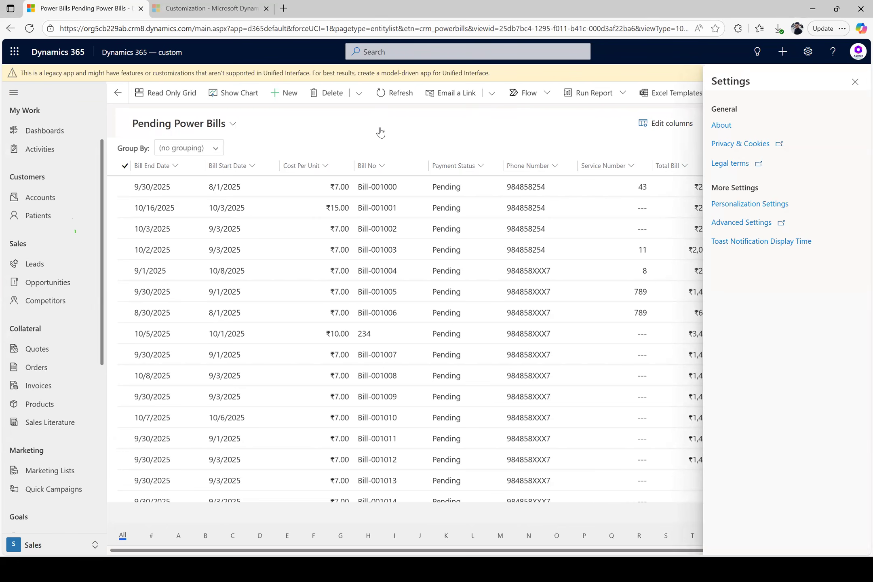
{"action": "left_click", "coordinate": [855, 82]}
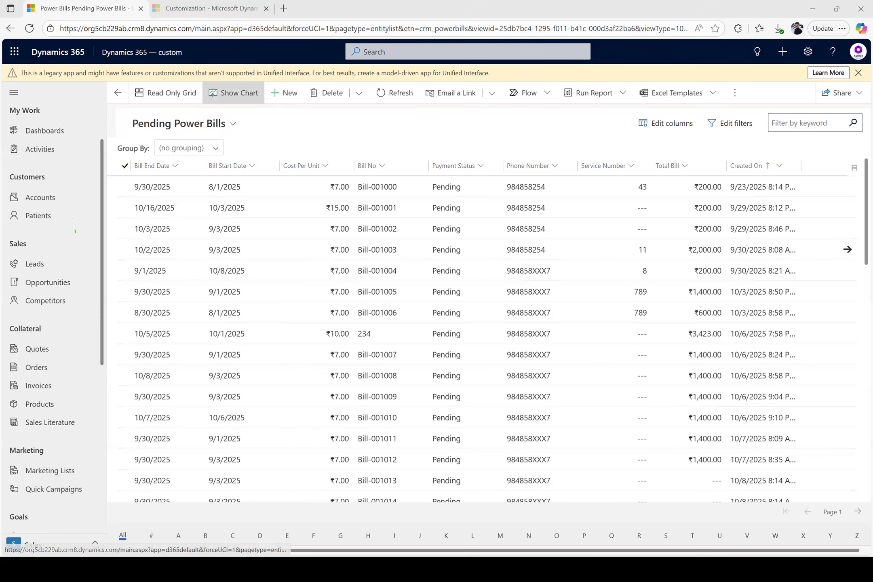
- Switch to Notepad++ and write the heading "SSC Board" in the empty file, followed by a blank line
{"action": "key", "text": "alt+Tab"}
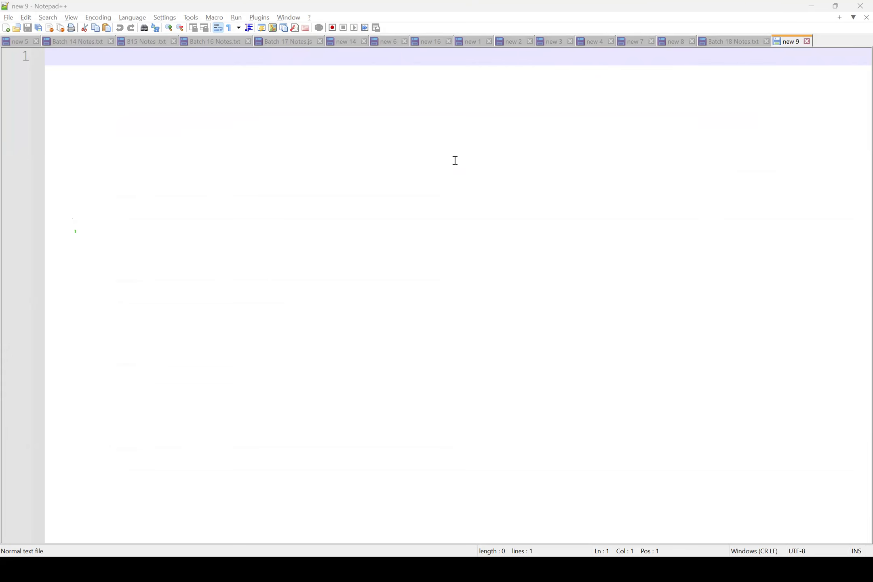
{"action": "type", "text": "SSC Board"}
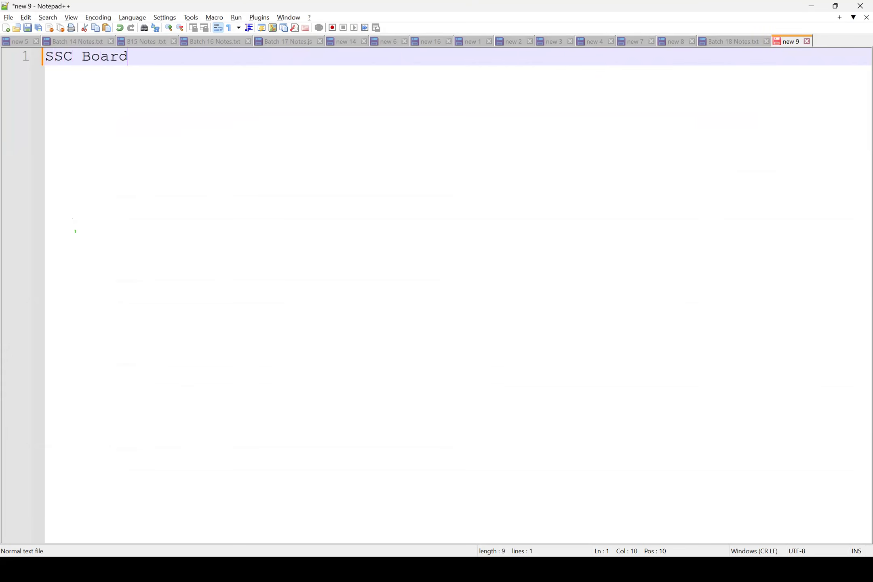
{"action": "key", "text": "Return"}
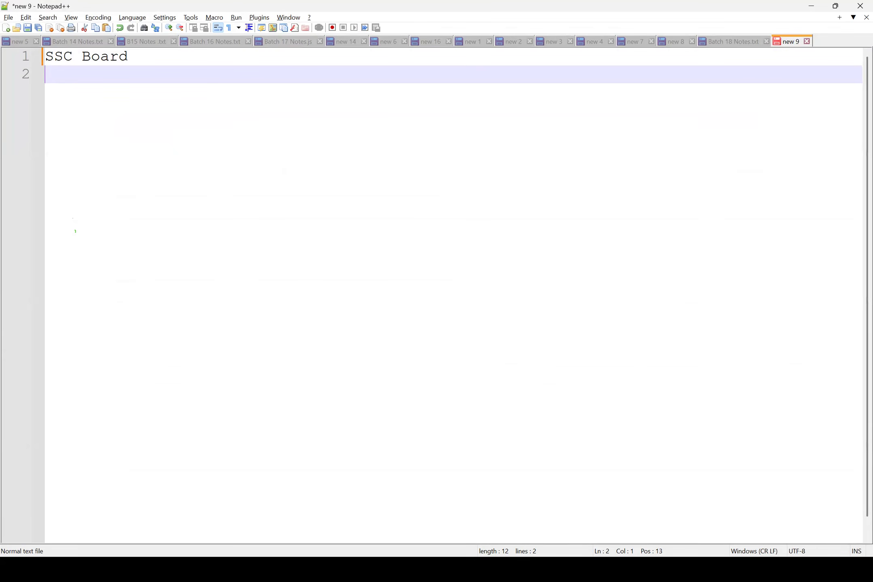
{"action": "key", "text": "Return"}
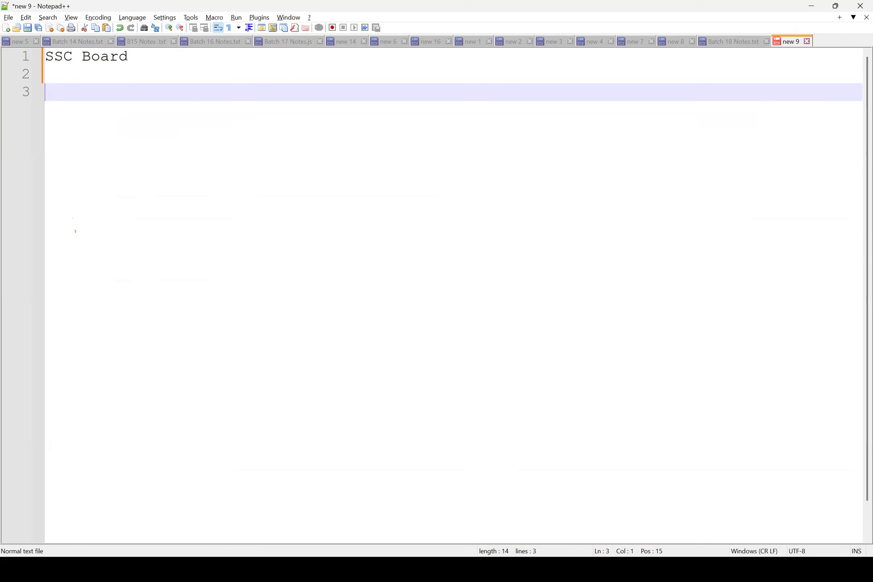
- Write the subheading "SSC Marks List" on the third line and start a new line below it
{"action": "type", "text": "SS"}
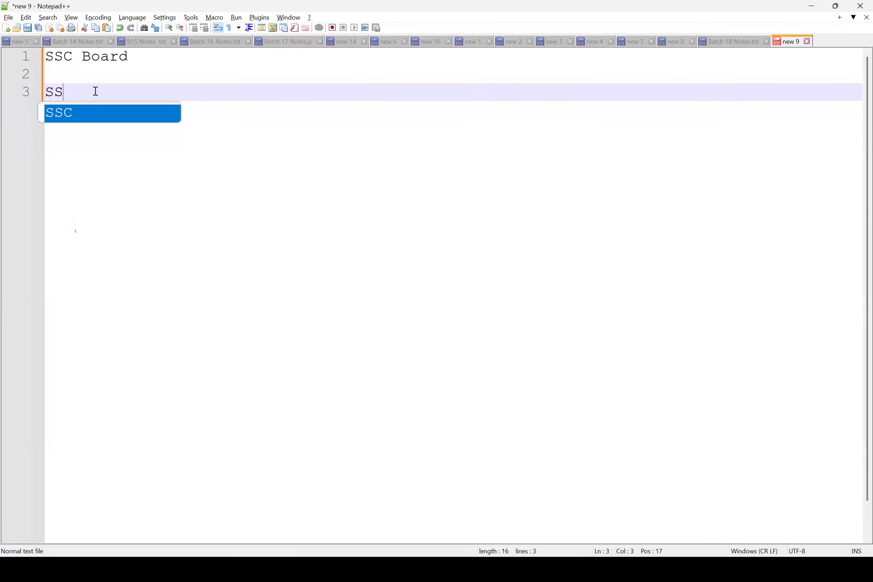
{"action": "key", "text": "Escape"}
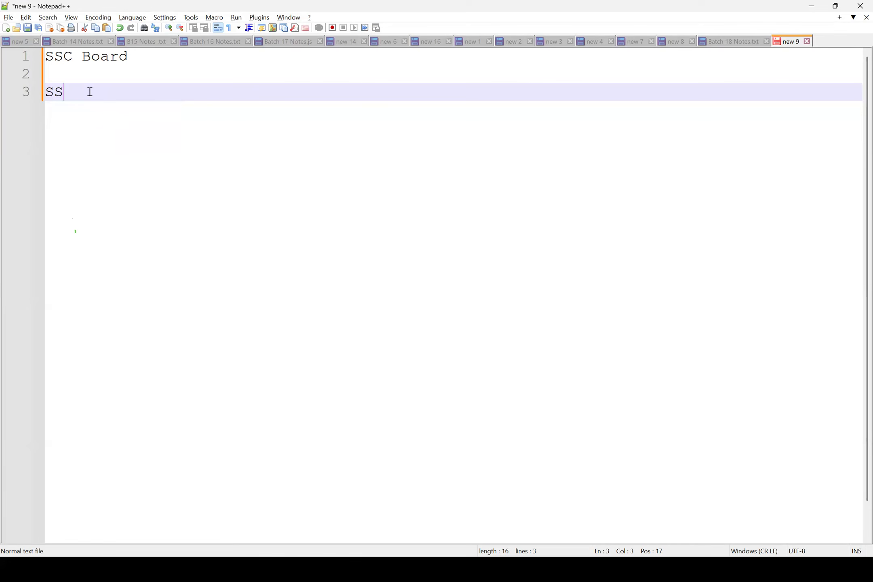
{"action": "type", "text": "C Marks LIst"}
{"action": "key", "text": "BackSpace"}
{"action": "key", "text": "BackSpace"}
{"action": "key", "text": "BackSpace"}
{"action": "key", "text": "BackSpace"}
{"action": "type", "text": "ist"}
{"action": "key", "text": "Return"}
- Add the first two numbered fields, "1. Student Name" and "2. Student Roll No", under SSC Marks List
{"action": "type", "text": "1. "}
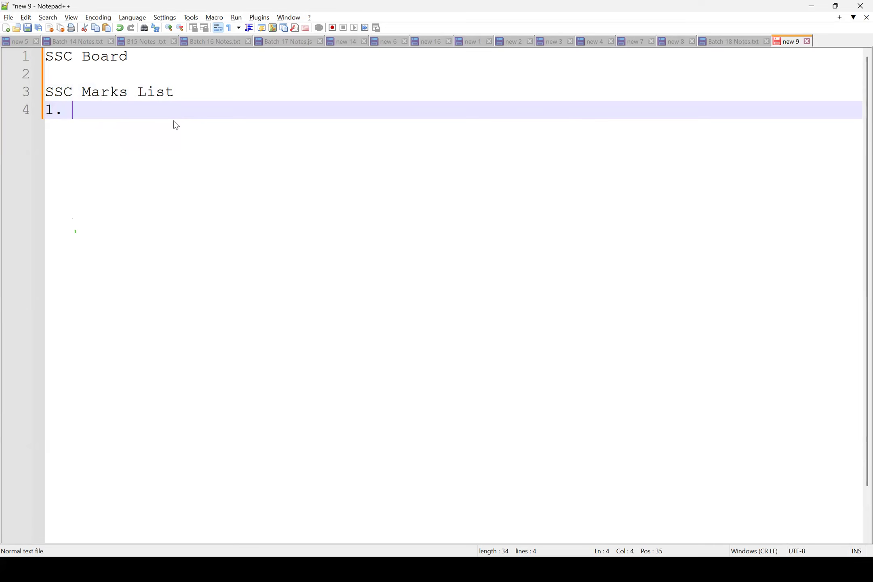
{"action": "type", "text": "Student Name"}
{"action": "key", "text": "Return"}
{"action": "type", "text": "2. Student Roll No"}
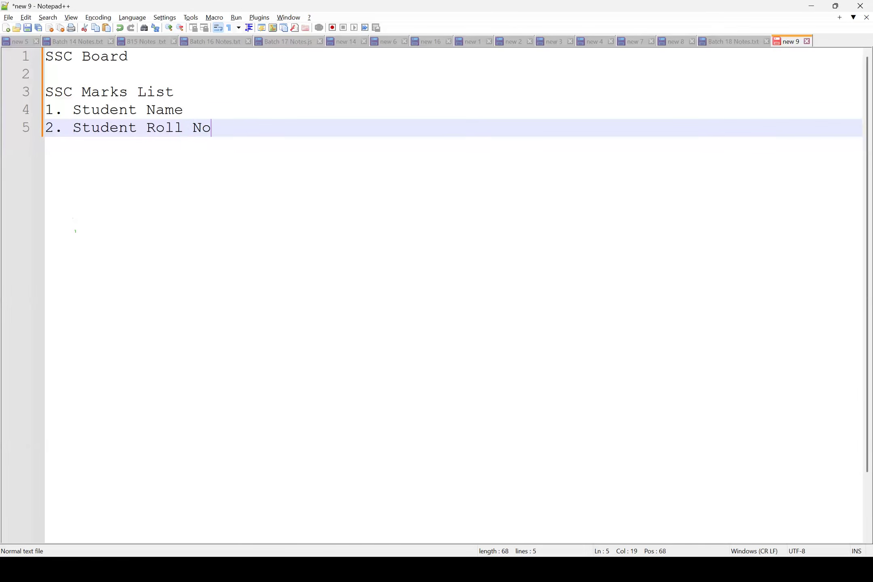
- Add the numbered field "3. First Language Marks" on a new line of the list
{"action": "key", "text": "Return"}
{"action": "type", "text": "3."}
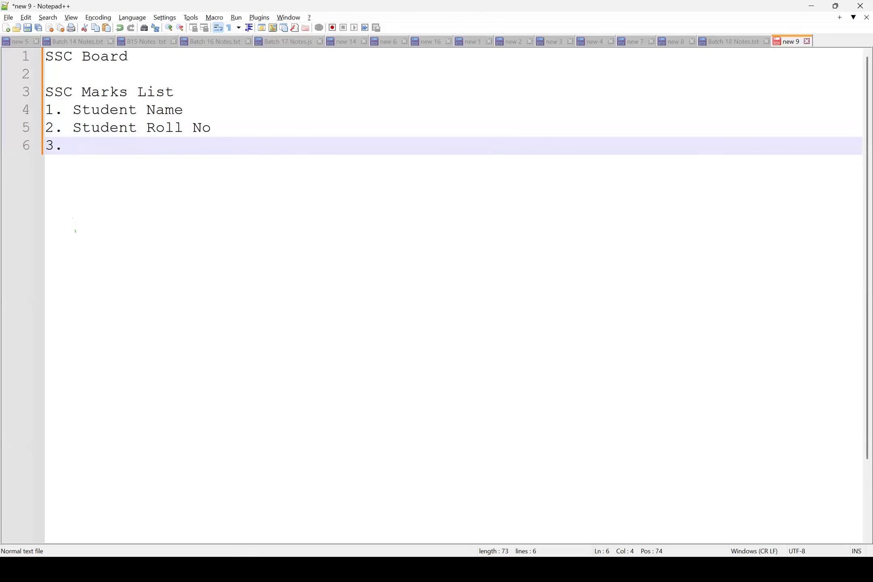
{"action": "type", "text": "First Lang"}
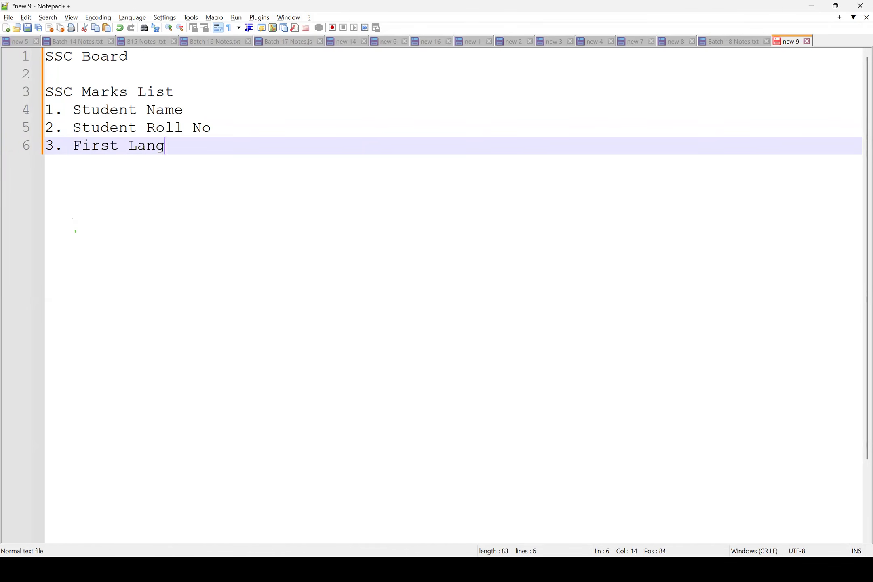
{"action": "type", "text": "uagement"}
{"action": "key", "text": "BackSpace"}
{"action": "key", "text": "BackSpace"}
{"action": "key", "text": "BackSpace"}
{"action": "key", "text": "Left"}
{"action": "key", "text": "BackSpace"}
{"action": "type", "text": "Marks"}
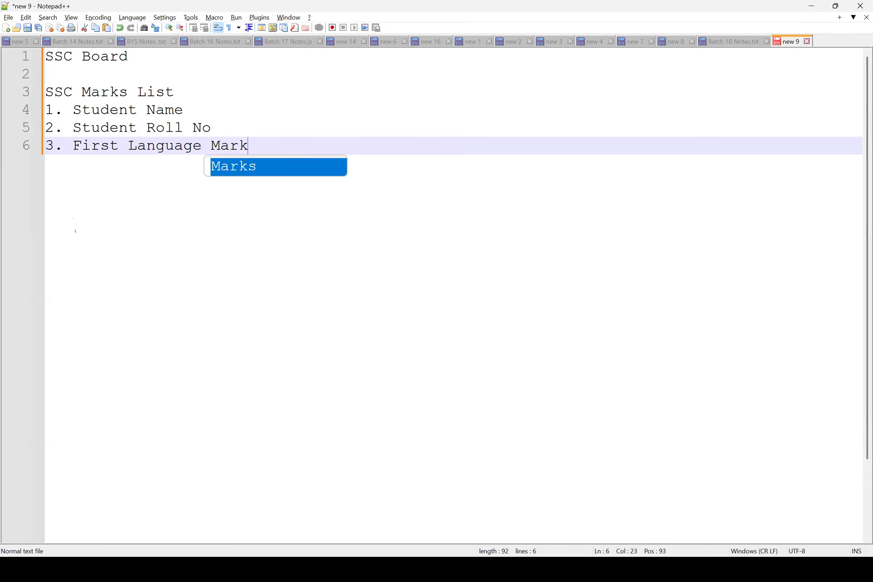
- Add the numbered fields "4. Second Language Marks" and "5. English Marks" on separate lines
{"action": "key", "text": "Return"}
{"action": "type", "text": "4. S"}
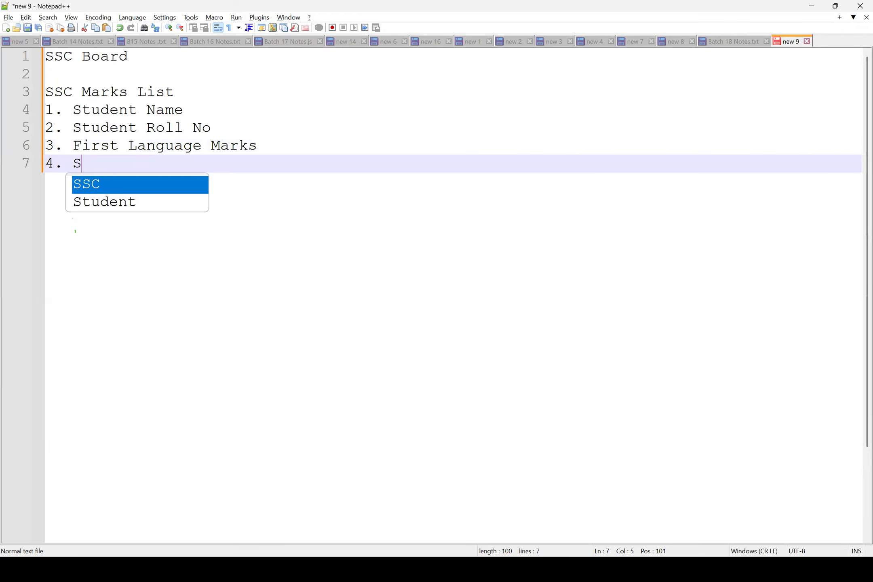
{"action": "type", "text": "econd La"}
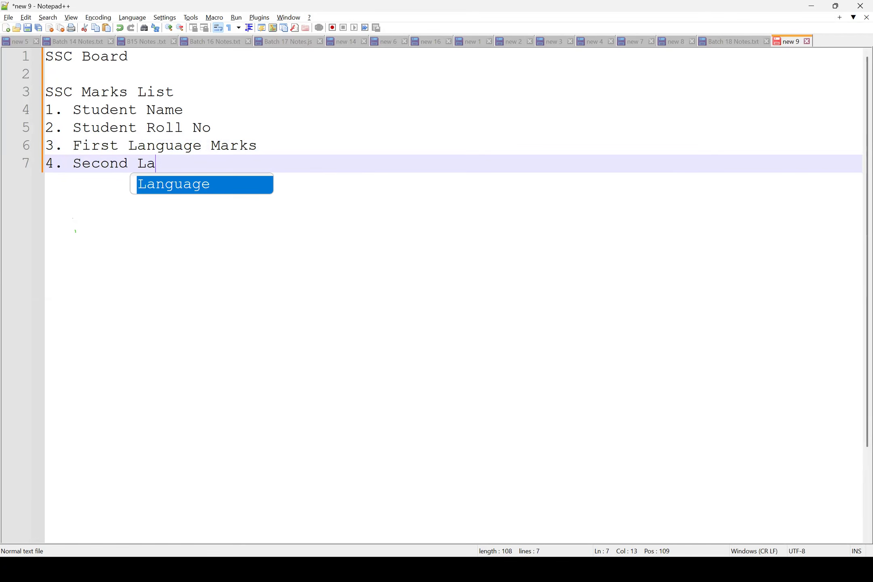
{"action": "type", "text": "nguage Marks"}
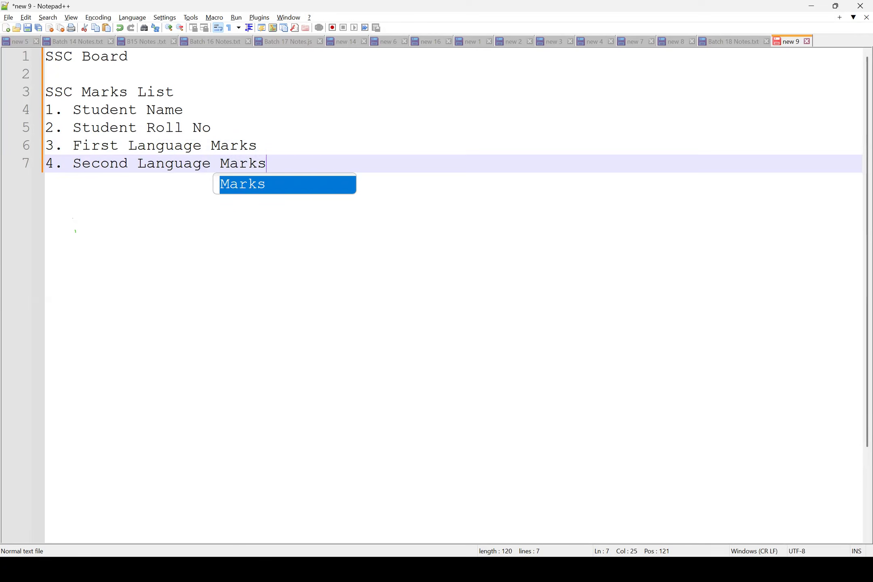
{"action": "key", "text": "Return"}
{"action": "type", "text": "5. Engli"}
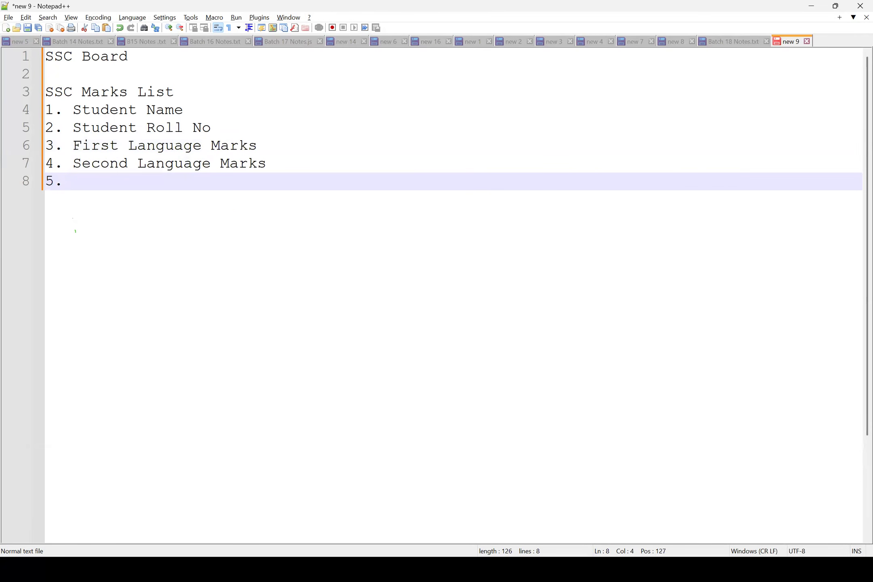
{"action": "type", "text": "sh Marks"}
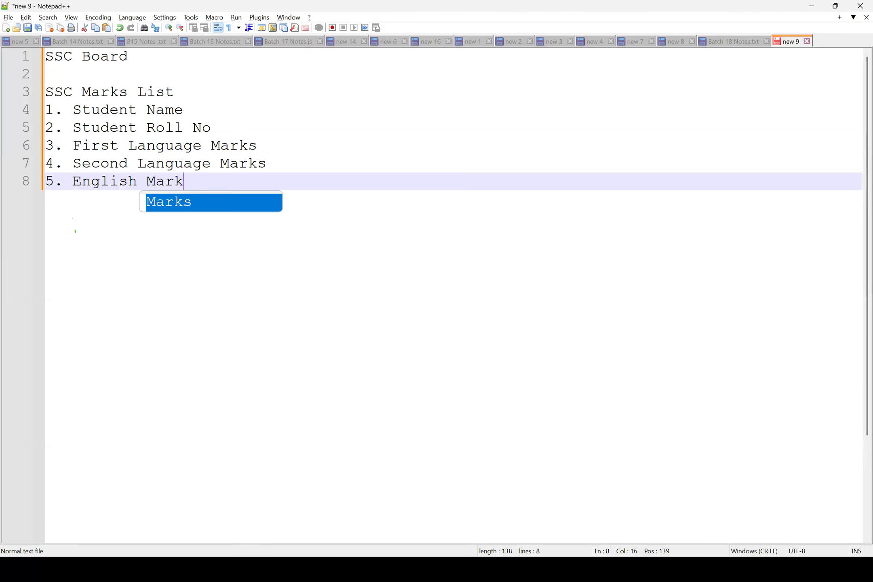
- Add the numbered fields "6. Maths Marks" and "7. Social Marks" on separate lines
{"action": "key", "text": "Return"}
{"action": "type", "text": "7"}
{"action": "key", "text": "BackSpace"}
{"action": "type", "text": "6. Maths Marks"}
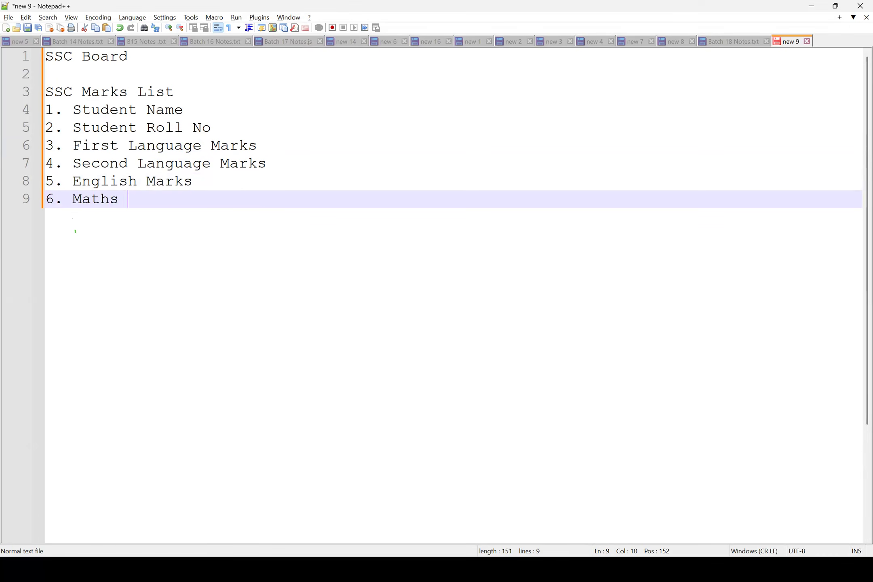
{"action": "key", "text": "Return"}
{"action": "type", "text": "7. Social Marks"}
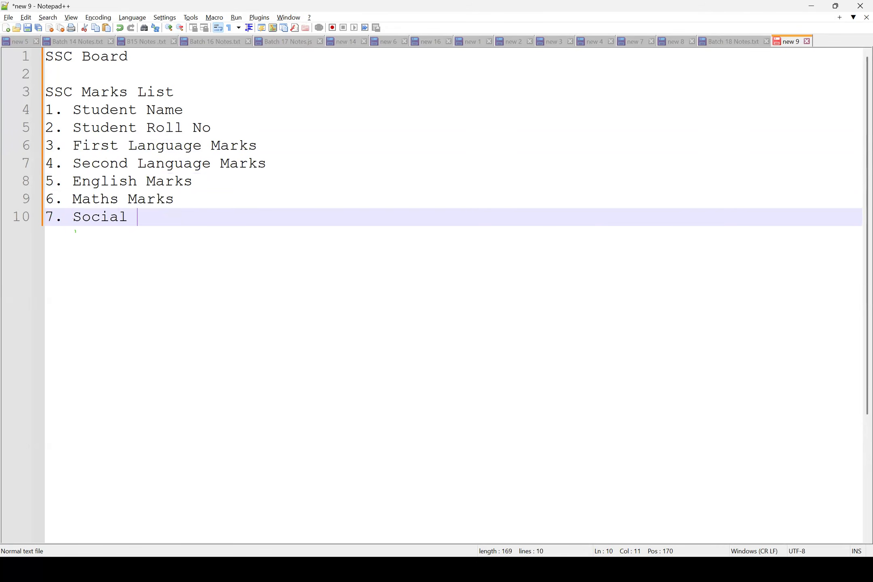
- Add the numbered field "8. Science Marks", including the period after its number, and start the following line with "9."
{"action": "key", "text": "Return"}
{"action": "type", "text": "8 Scien"}
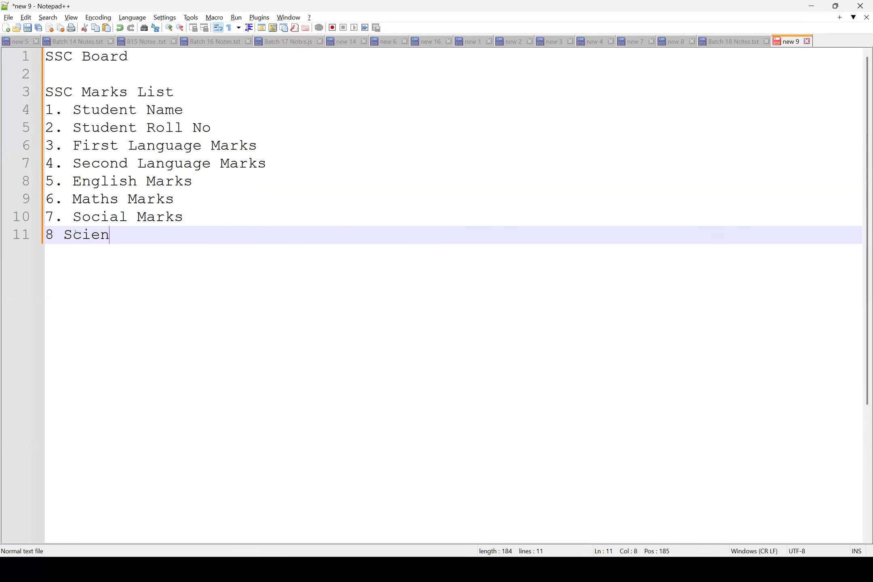
{"action": "type", "text": "ce Marks"}
{"action": "key", "text": "Return"}
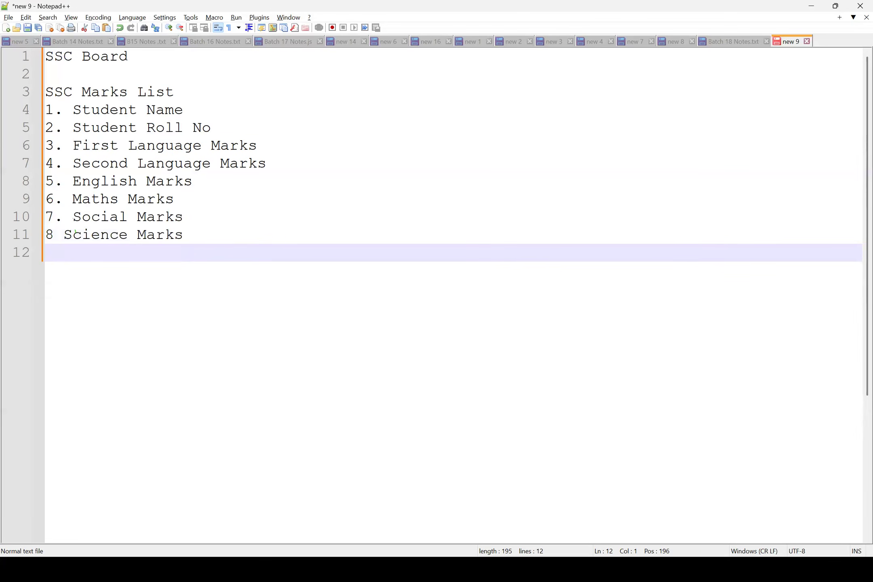
{"action": "type", "text": "9."}
{"action": "left_click", "coordinate": [54, 235]}
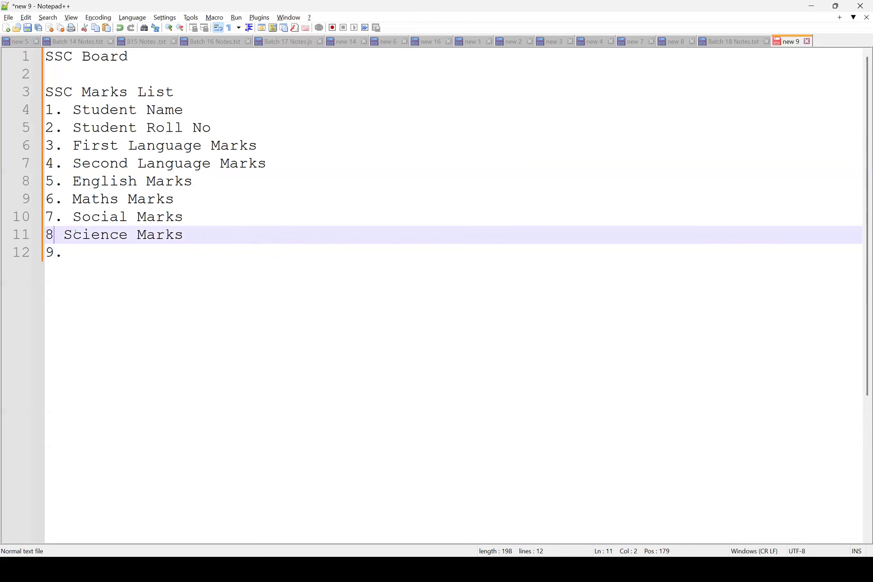
{"action": "type", "text": "."}
{"action": "key", "text": "Down"}
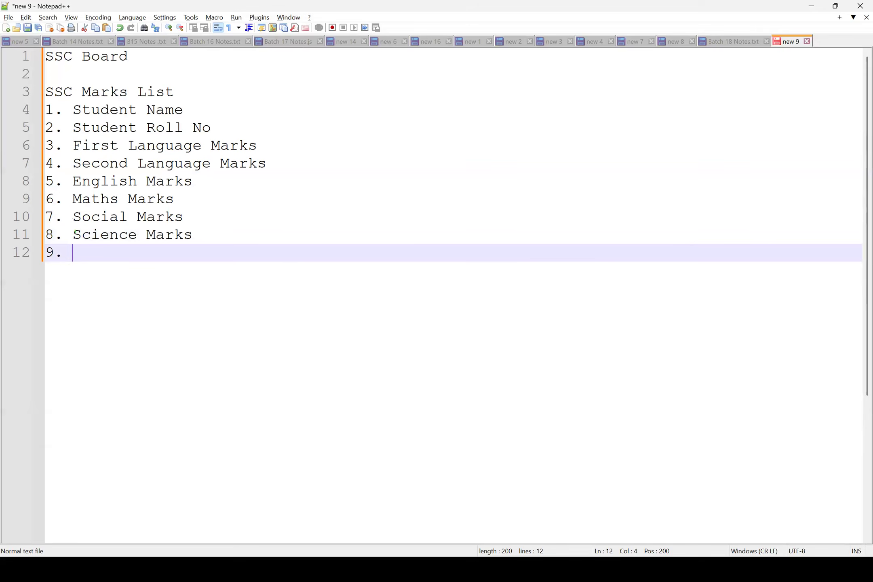
- Complete the ninth field as "Grade" and add "10. Results" on a new line
{"action": "type", "text": "Grade"}
{"action": "key", "text": "Return"}
{"action": "type", "text": "10. Results"}
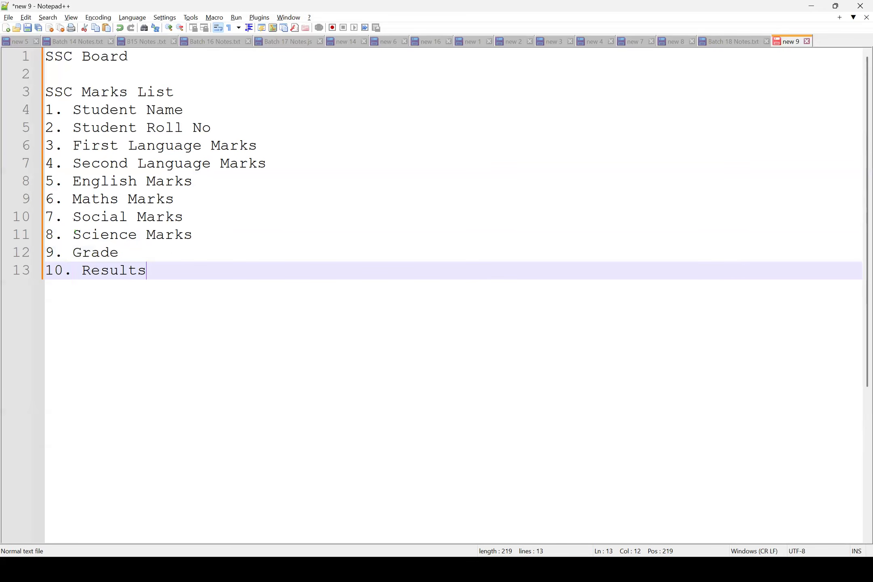
- Add the numbered fields "11. Secured Marks" and "12. Secured Parcentage" on separate lines below the results field
{"action": "key", "text": "Return"}
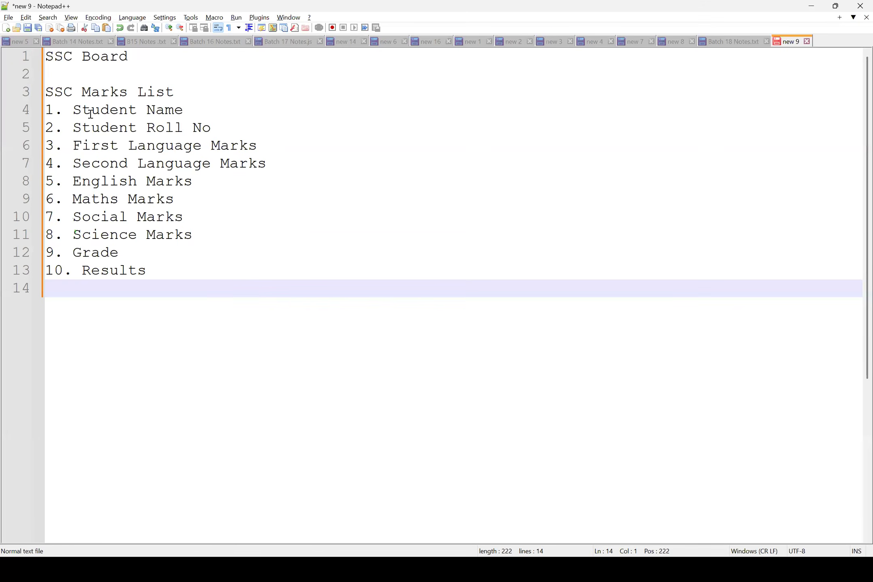
{"action": "type", "text": "11. Secured "}
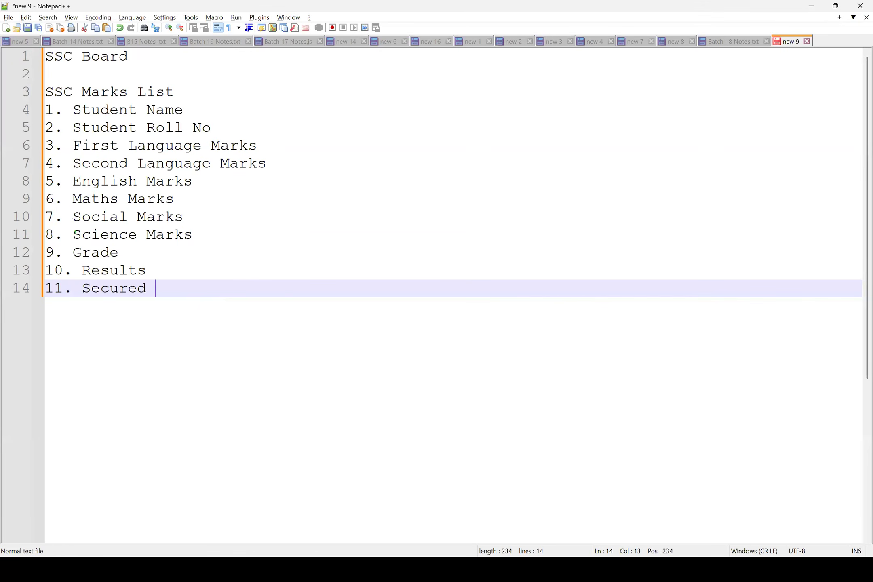
{"action": "type", "text": "Mark"}
{"action": "key", "text": "Return"}
{"action": "key", "text": "Return"}
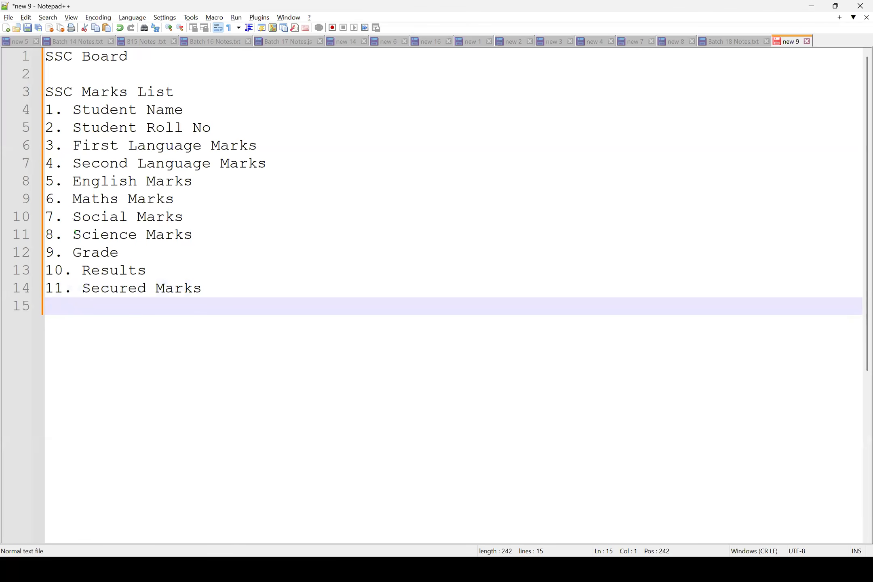
{"action": "type", "text": "12. Secu"}
{"action": "key", "text": "Return"}
{"action": "type", "text": "Parcentage"}
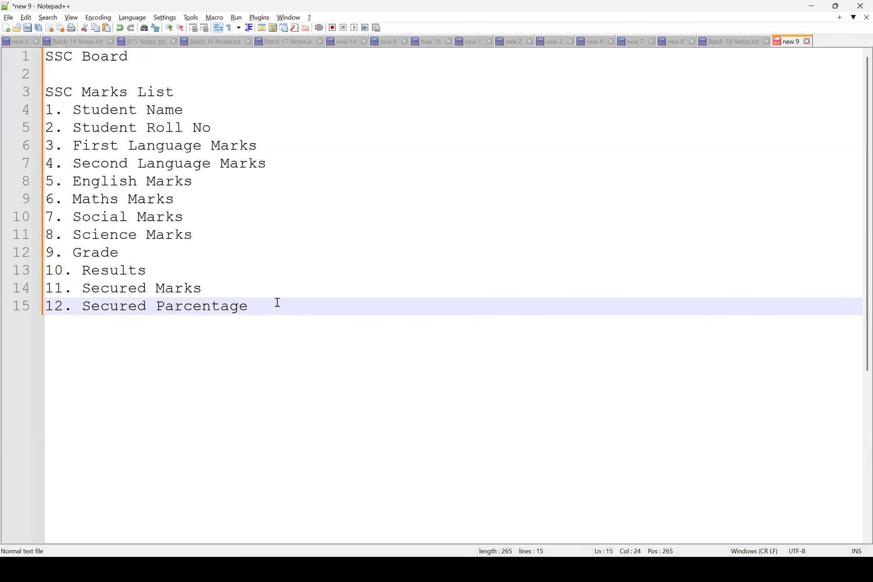
- Review the "SSC Board" title, the "SSC Marks List" heading and the numbered fields beneath it
{"action": "left_click", "coordinate": [179, 244], "text": "shift"}
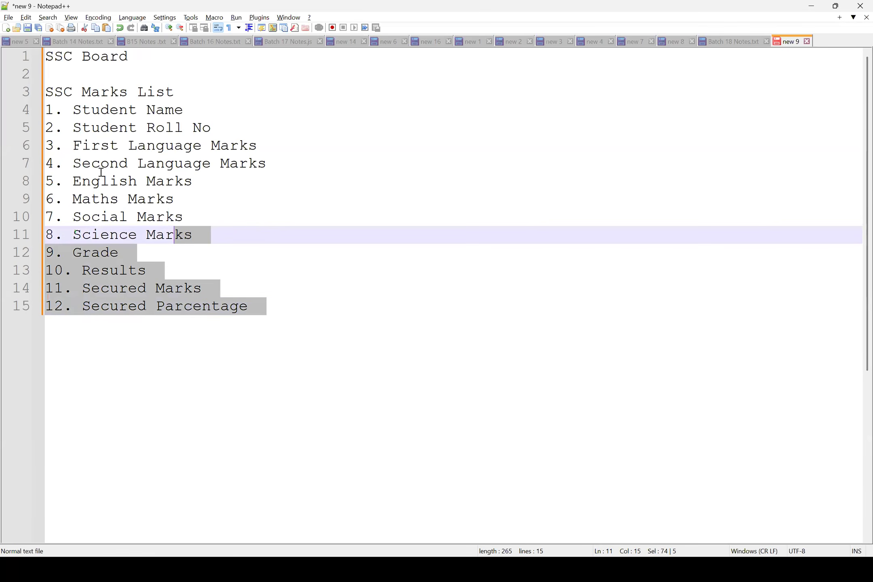
{"action": "left_click", "coordinate": [52, 112], "text": "shift"}
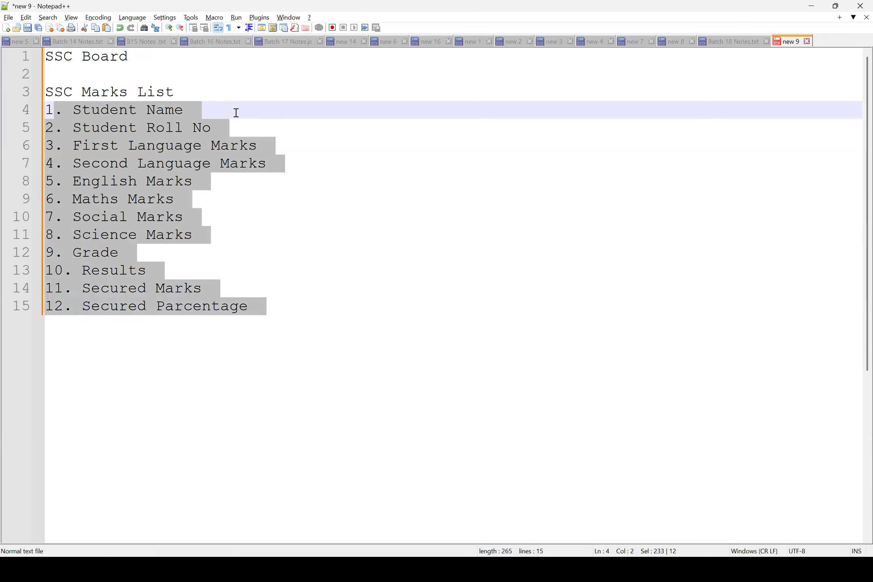
{"action": "left_click", "coordinate": [210, 111]}
{"action": "left_click", "coordinate": [283, 314]}
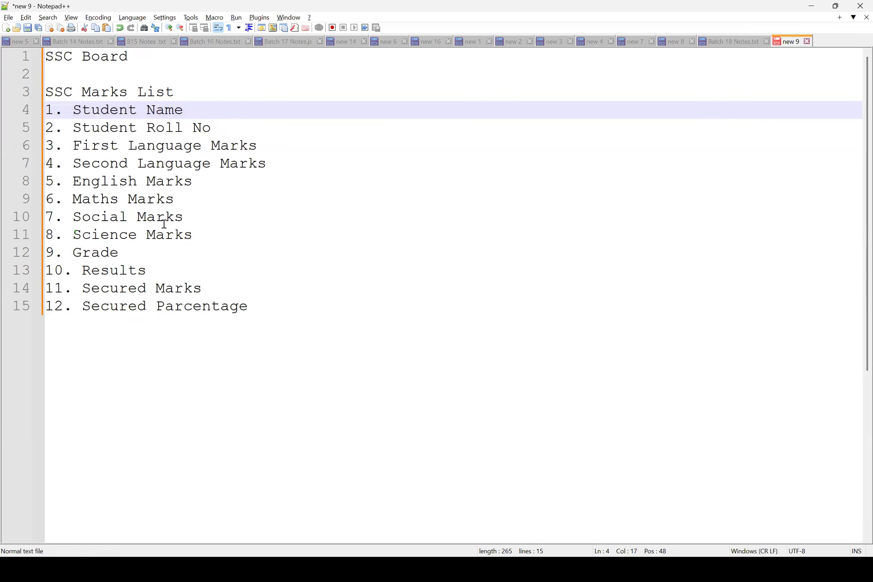
{"action": "left_click", "coordinate": [22, 87], "text": "shift"}
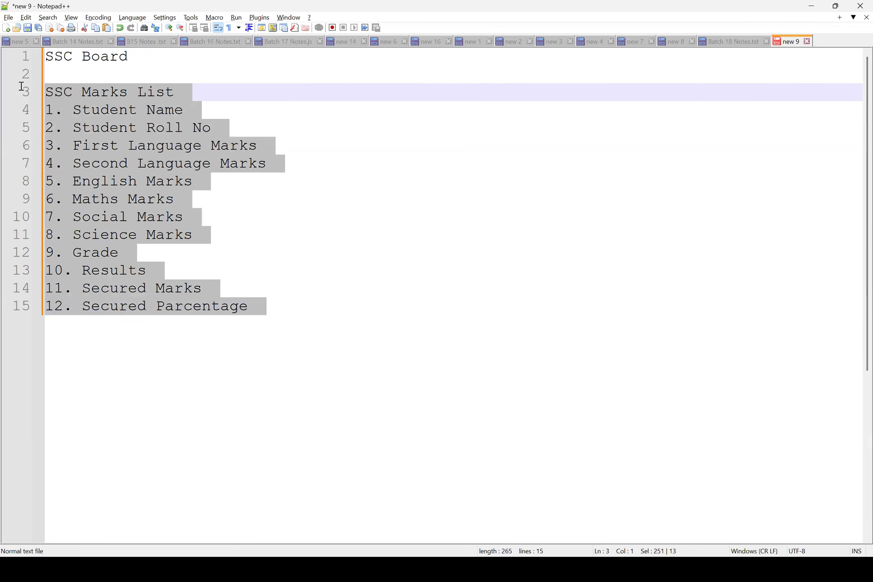
{"action": "left_click", "coordinate": [96, 79]}
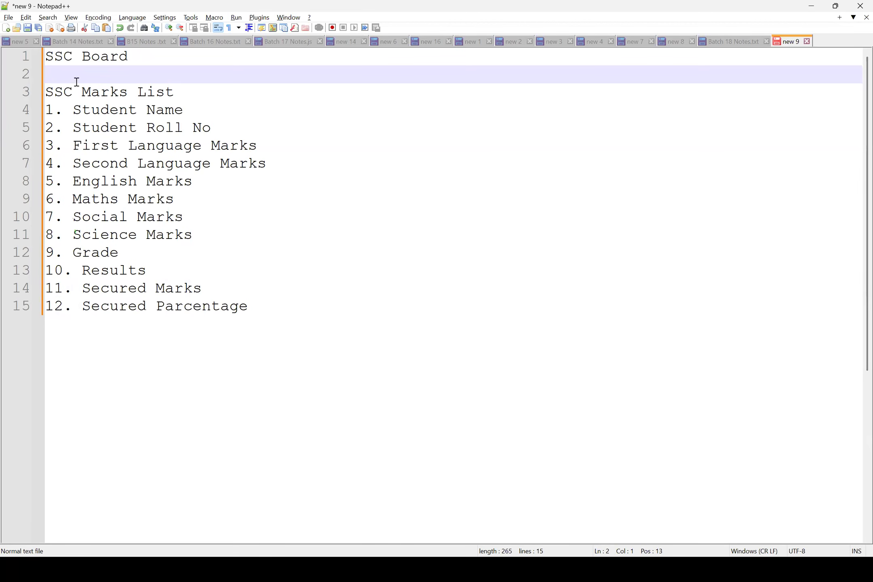
{"action": "left_click", "coordinate": [26, 84]}
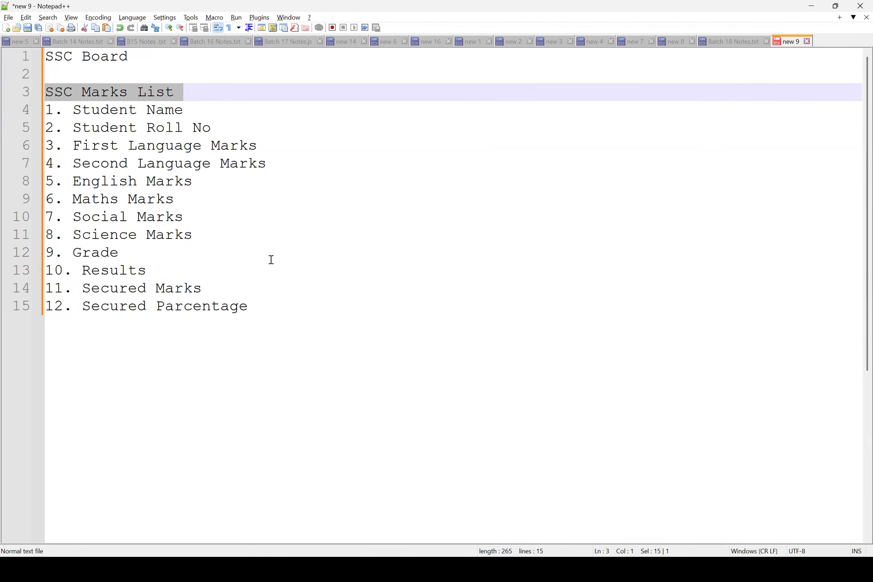
{"action": "left_click_drag", "start_coordinate": [267, 307], "coordinate": [34, 111]}
{"action": "left_click_drag", "start_coordinate": [178, 92], "coordinate": [62, 85]}
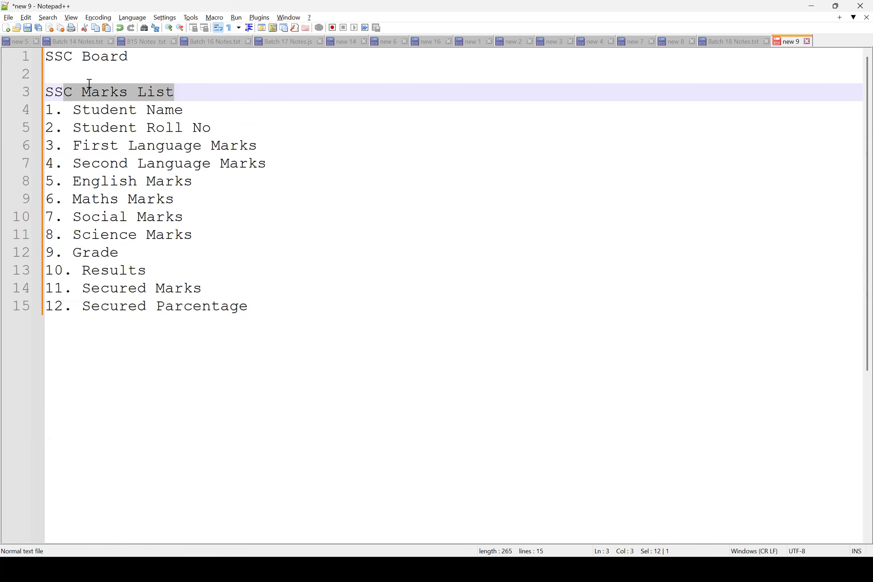
{"action": "left_click", "coordinate": [348, 167]}
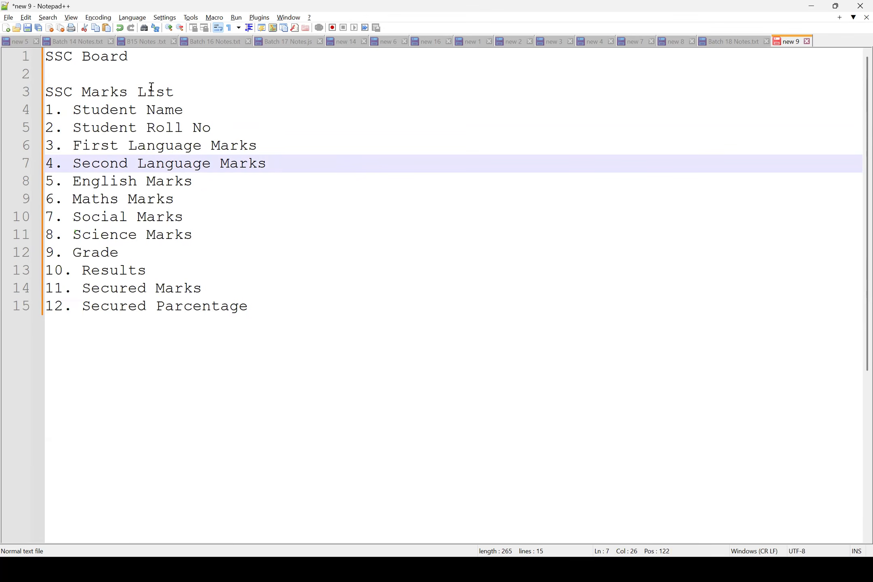
{"action": "left_click", "coordinate": [130, 68]}
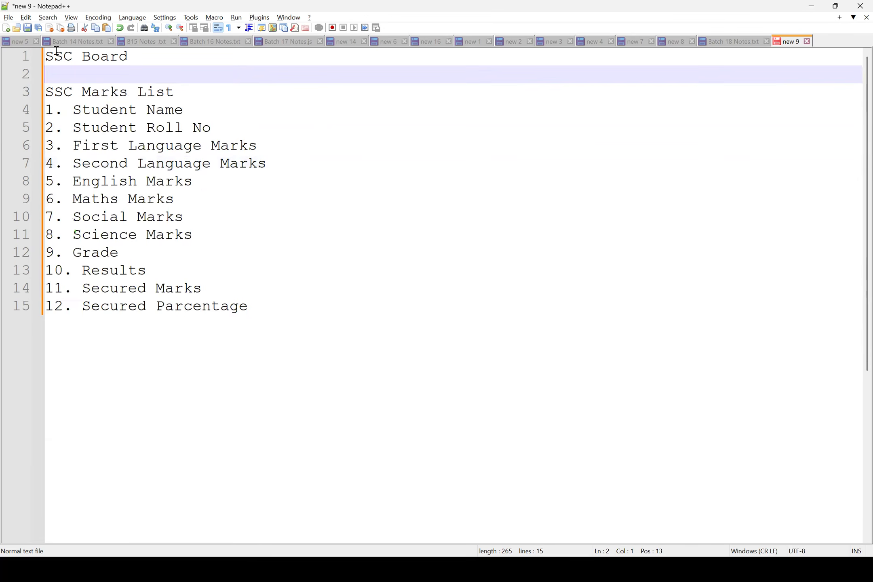
{"action": "left_click", "coordinate": [33, 59]}
{"action": "left_click", "coordinate": [181, 93]}
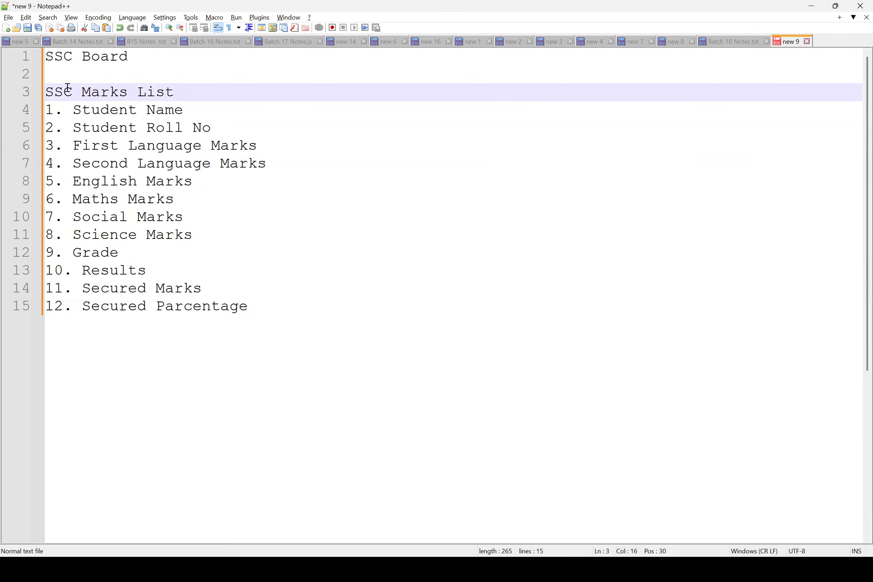
{"action": "key", "text": "ctrl+shift+Left"}
{"action": "key", "text": "ctrl+shift+Left"}
{"action": "key", "text": "ctrl+shift+Left"}
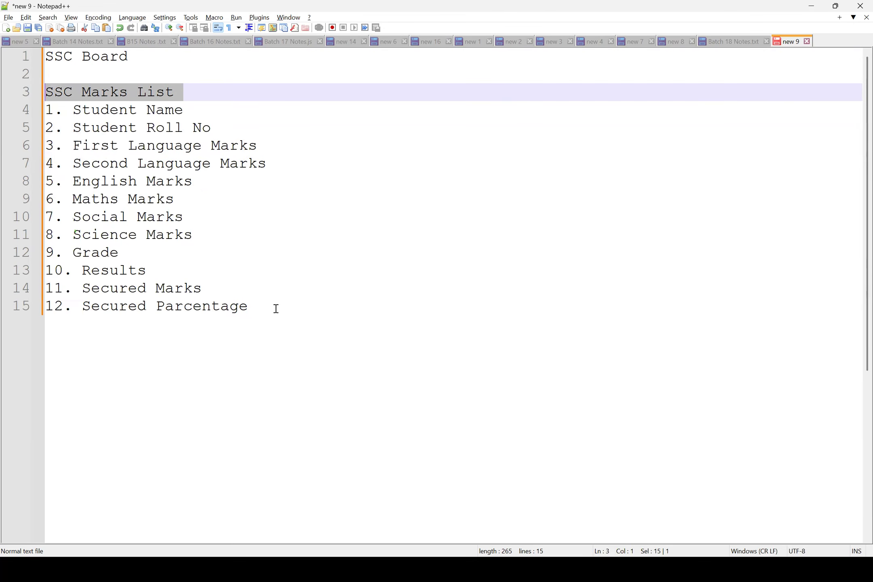
{"action": "left_click", "coordinate": [276, 308]}
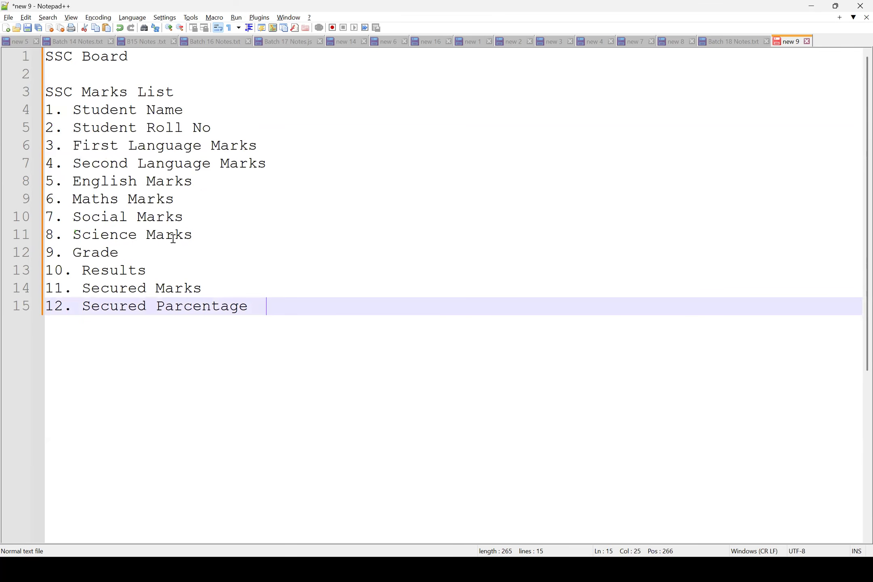
{"action": "left_click", "coordinate": [54, 112], "text": "shift"}
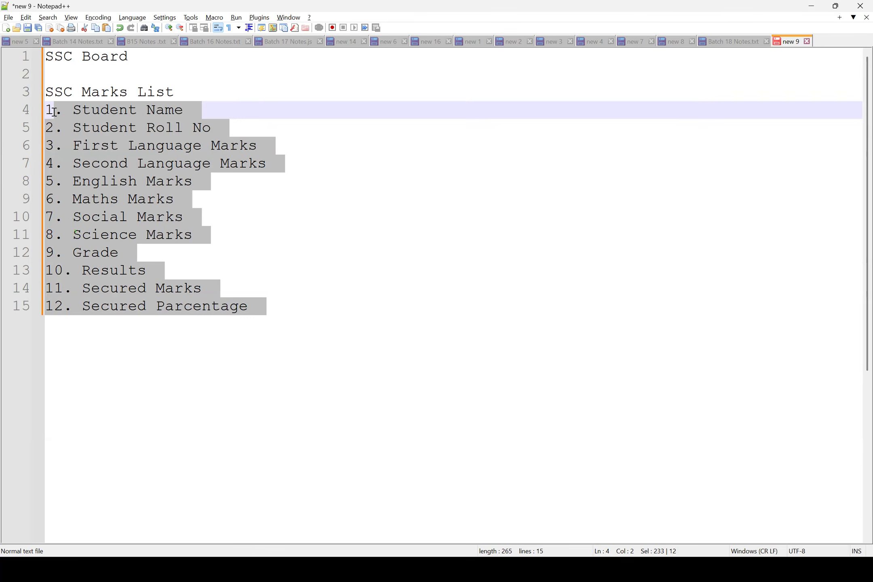
{"action": "left_click", "coordinate": [109, 129]}
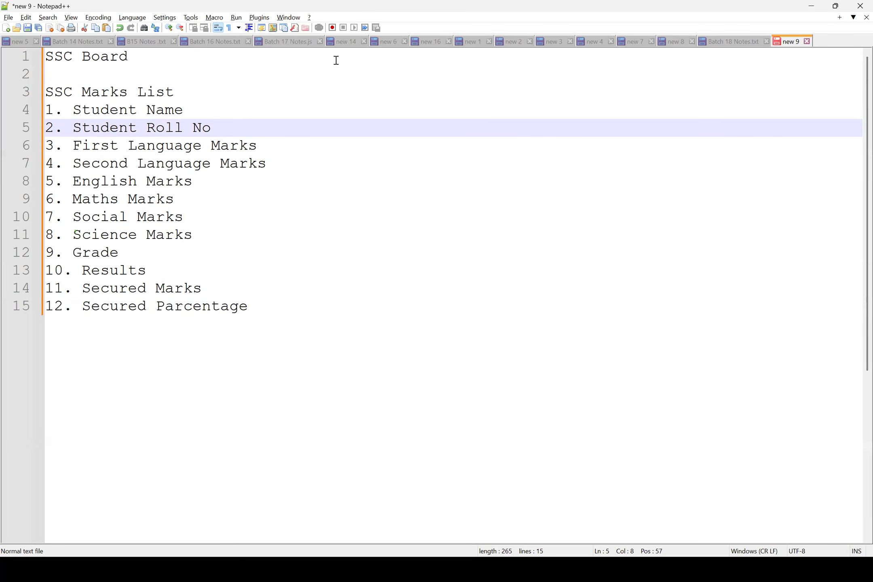
- Switch to Dynamics 365 in the browser and open the "Dynamics 365 — custom" app from the published apps
{"action": "key", "text": "alt+Tab"}
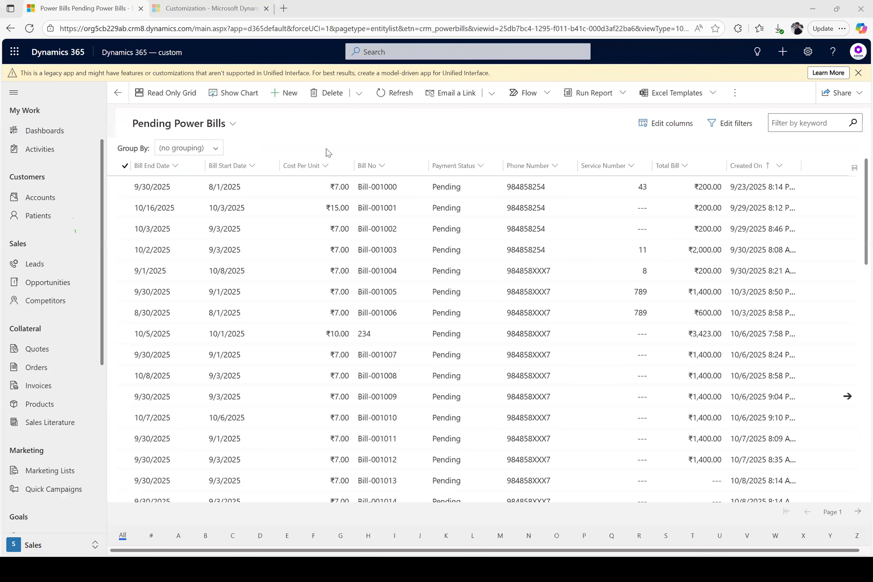
{"action": "left_click", "coordinate": [151, 59]}
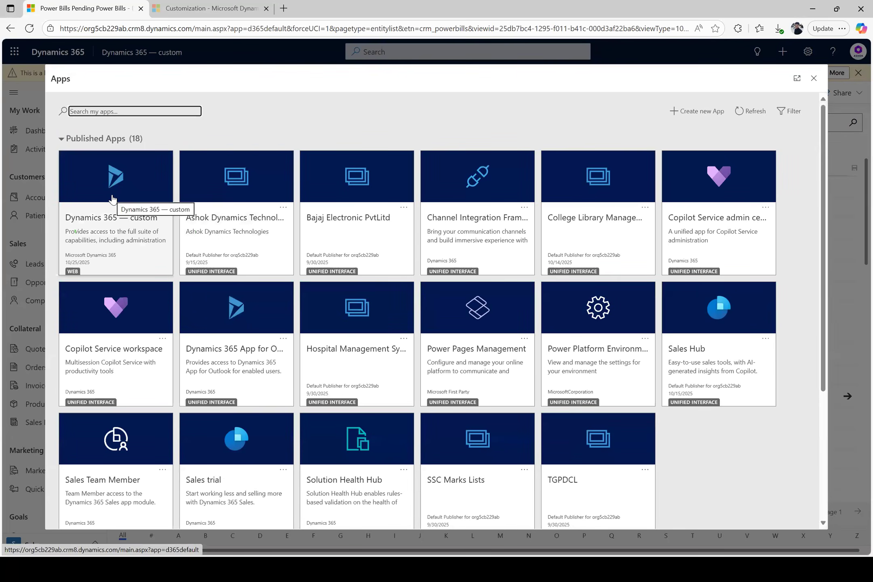
{"action": "left_click", "coordinate": [112, 198]}
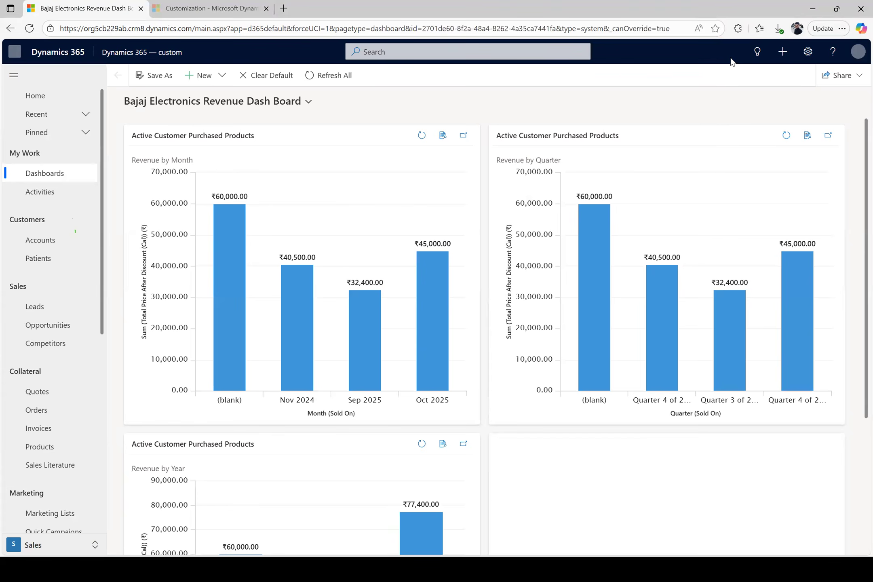
- Open the advanced settings and go to the list of all solutions
{"action": "left_click", "coordinate": [808, 51]}
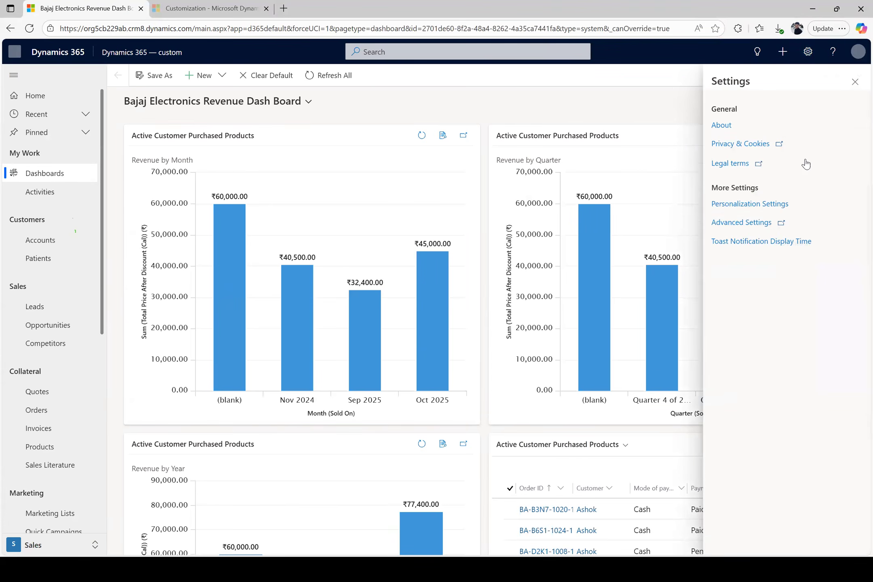
{"action": "left_click", "coordinate": [743, 222]}
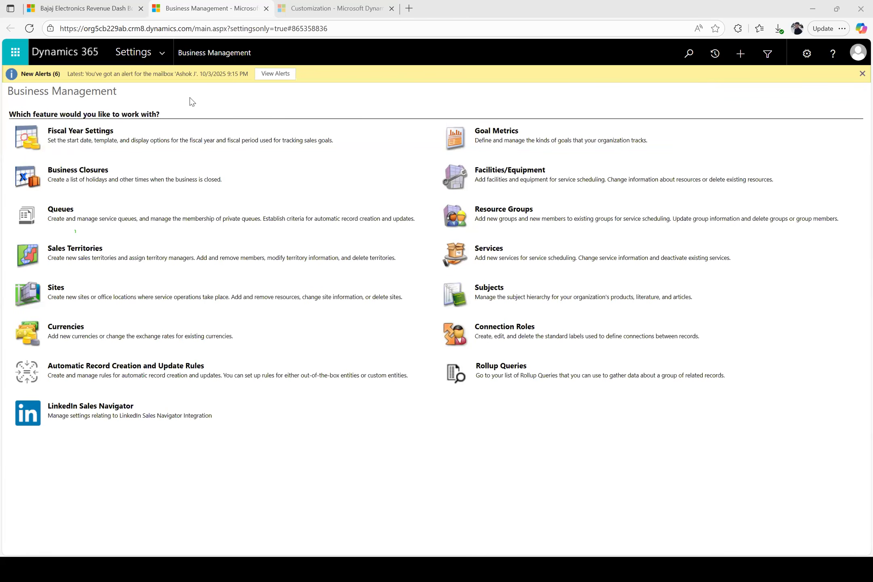
{"action": "left_click", "coordinate": [167, 54]}
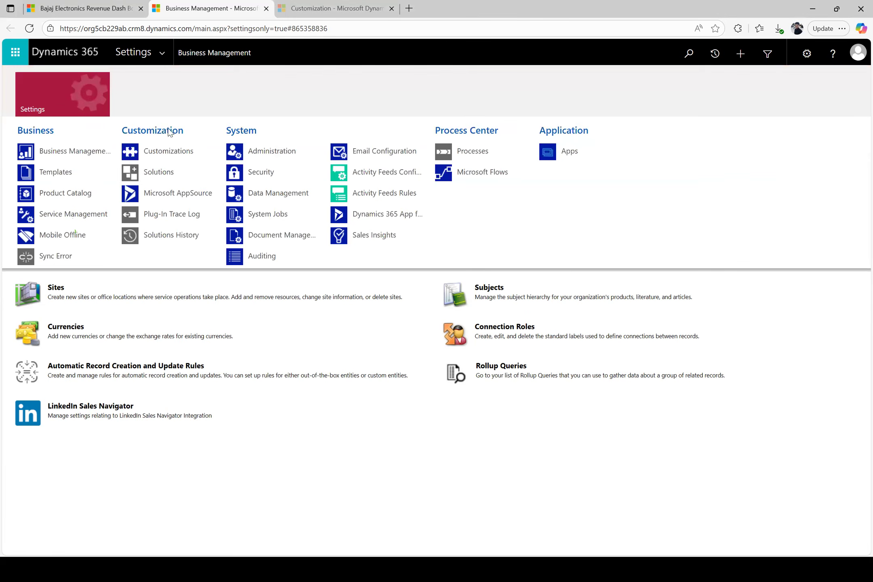
{"action": "left_click", "coordinate": [187, 179]}
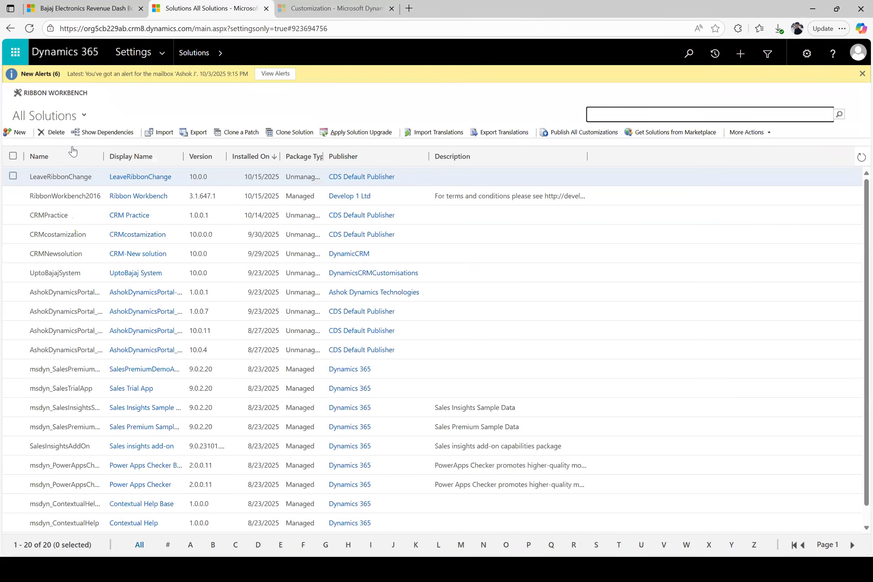
- Start a new solution with the display name "AshokCRMCustomizations"
{"action": "left_click", "coordinate": [19, 135]}
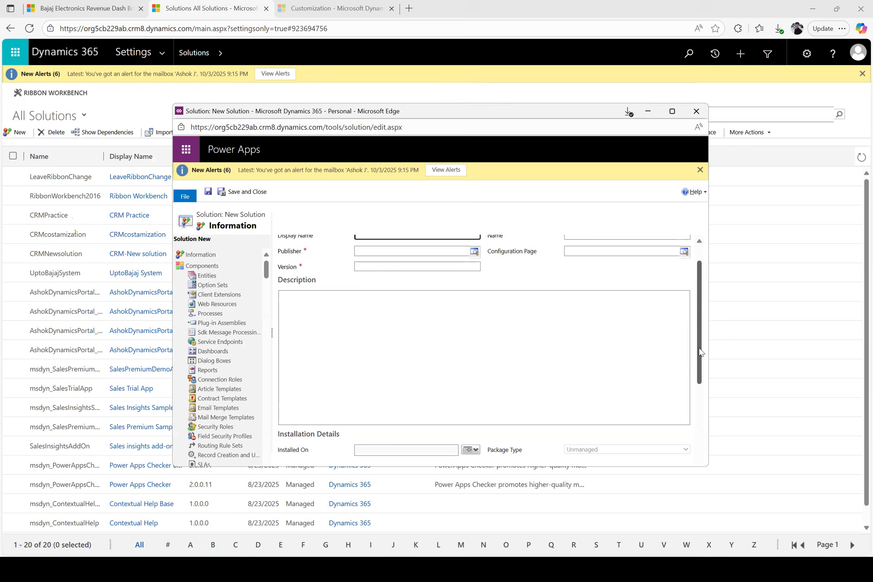
{"action": "scroll", "coordinate": [699, 348], "scroll_direction": "up", "scroll_amount": 1}
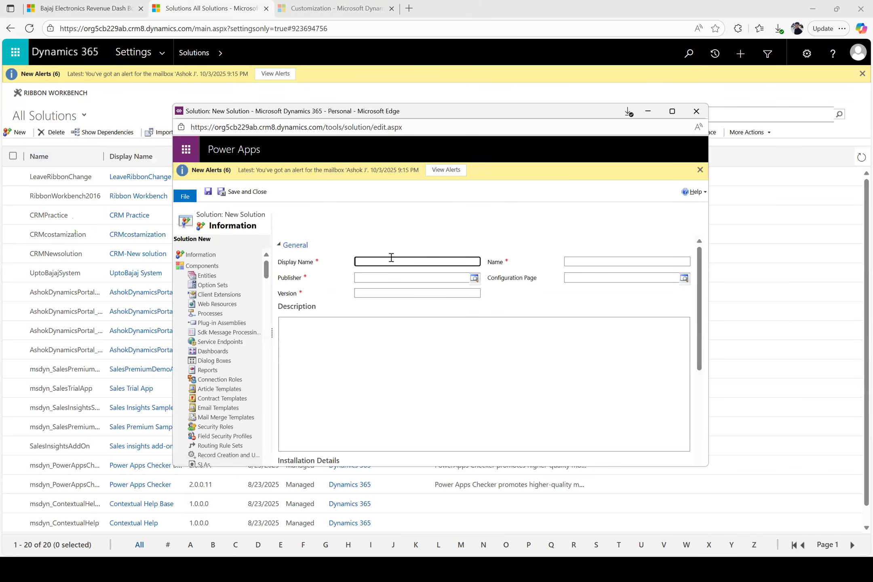
{"action": "type", "text": "AshokCRMCustomizations"}
- Start a new publisher record from the solution's publisher lookup, with the display name "CRM Customizations"
{"action": "left_click", "coordinate": [447, 279]}
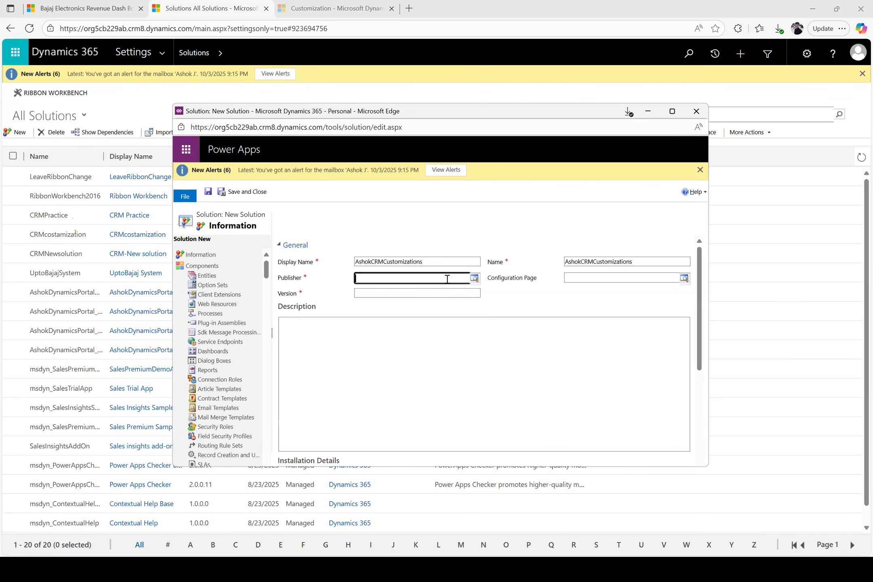
{"action": "left_click", "coordinate": [475, 281]}
{"action": "scroll", "coordinate": [484, 378], "scroll_direction": "down", "scroll_amount": 2}
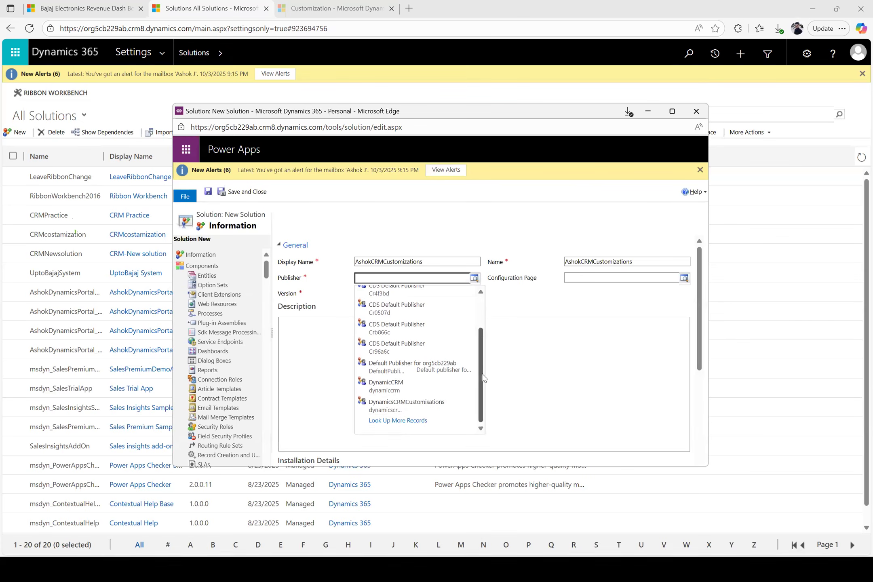
{"action": "left_click", "coordinate": [411, 422]}
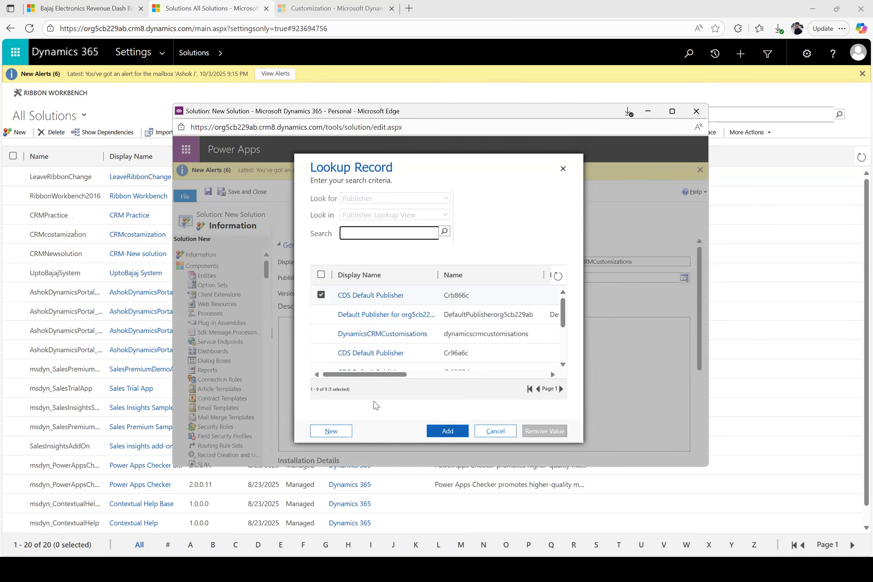
{"action": "left_click", "coordinate": [337, 429]}
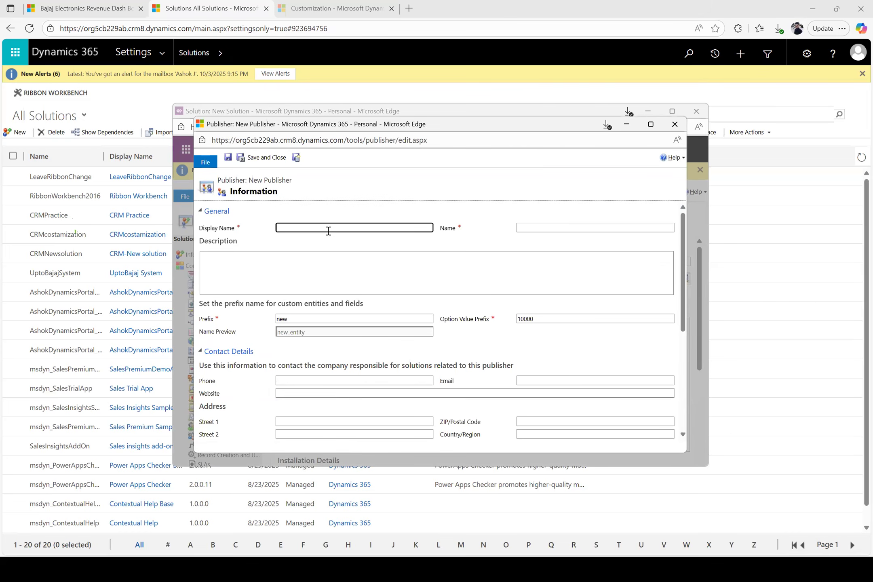
{"action": "type", "text": "CRM Csut"}
{"action": "key", "text": "BackSpace"}
{"action": "type", "text": "ustomizations"}
{"action": "left_click_drag", "start_coordinate": [343, 225], "coordinate": [259, 229]}
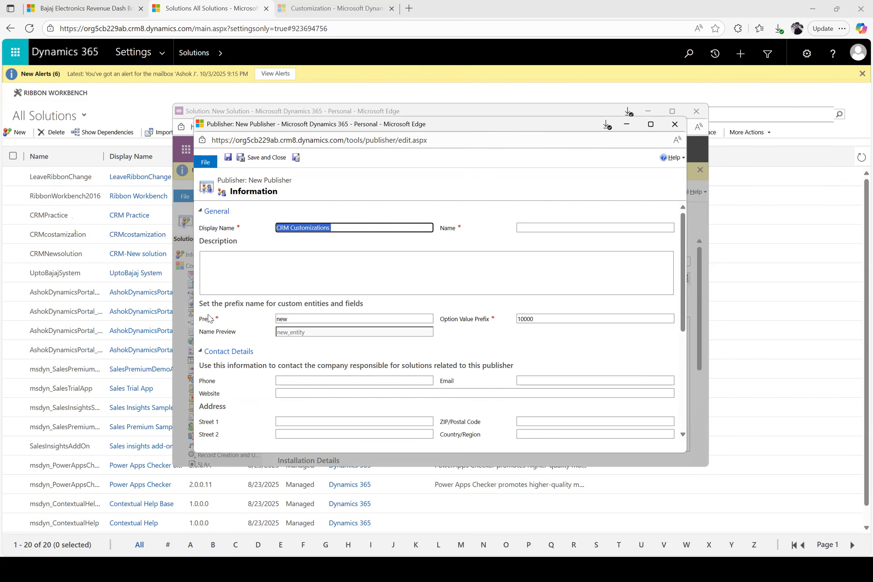
- Set the publisher's prefix to "ask", then save and close the publisher record
{"action": "double_click", "coordinate": [298, 319]}
{"action": "type", "text": "ask"}
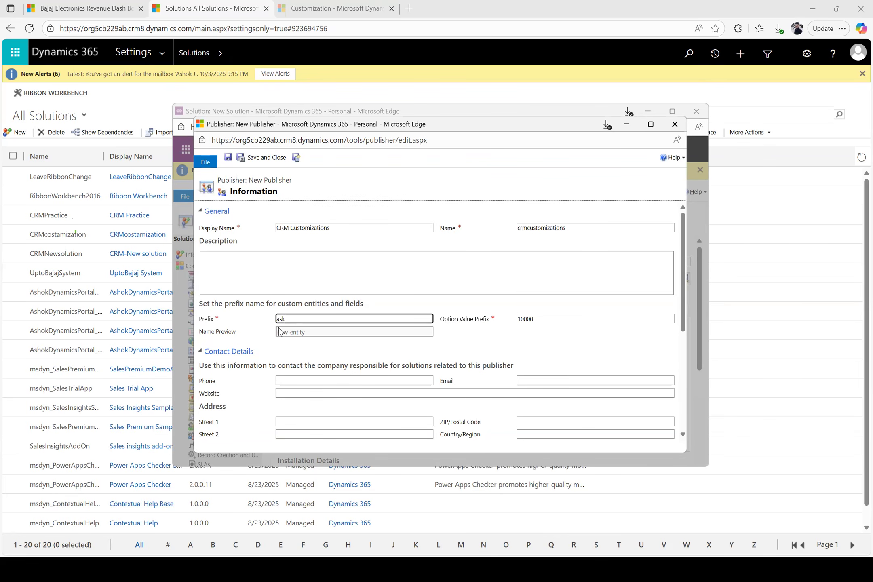
{"action": "left_click", "coordinate": [396, 352]}
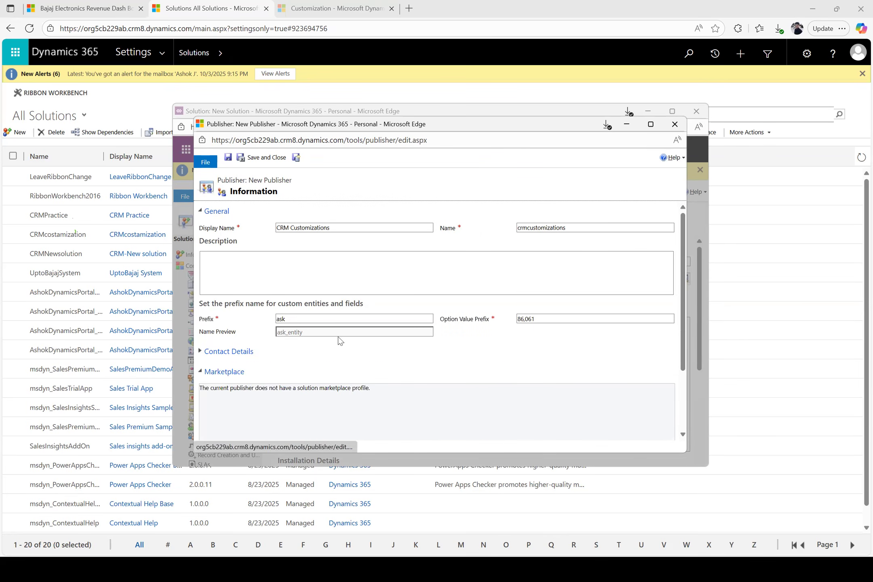
{"action": "left_click", "coordinate": [274, 160]}
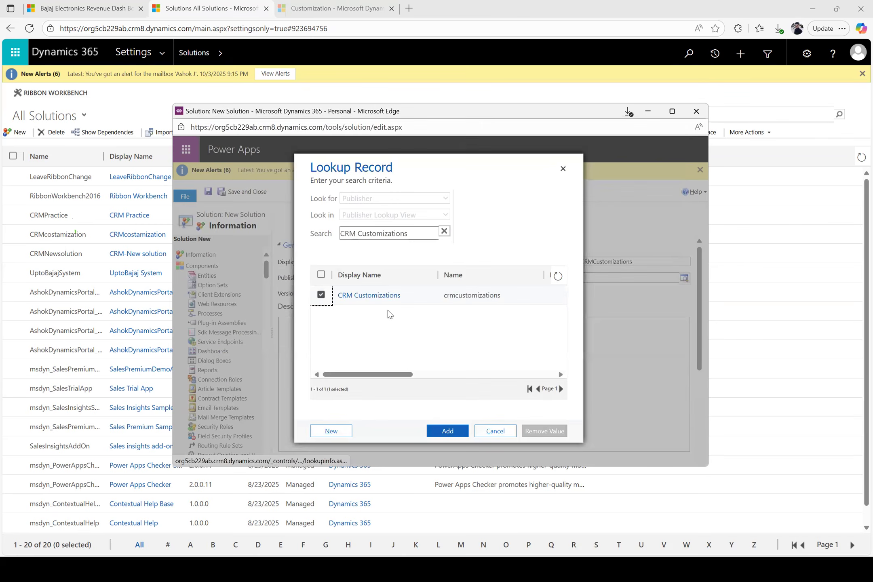
- Assign the CRM Customizations publisher to the new solution, set its version to 10.0.0 and save the solution
{"action": "left_click", "coordinate": [443, 433]}
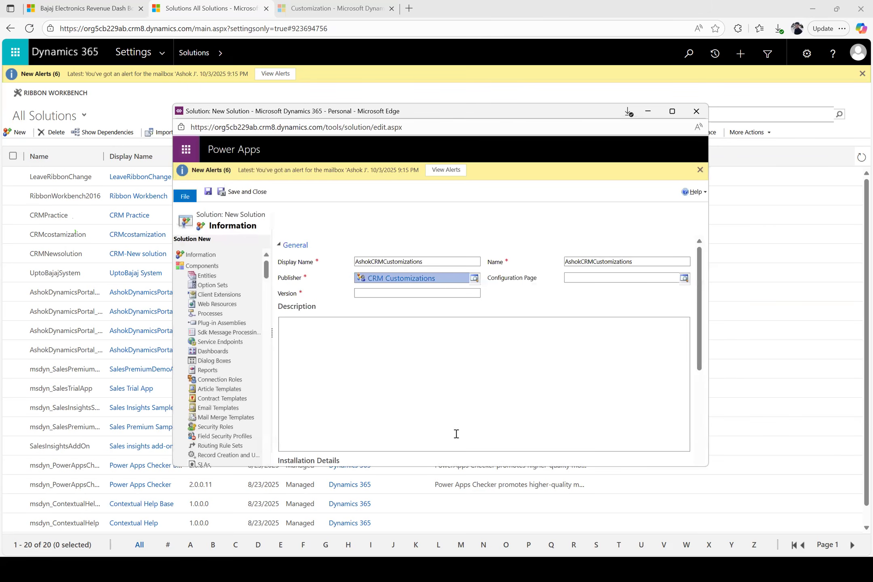
{"action": "left_click", "coordinate": [391, 293]}
{"action": "type", "text": "10.0.0"}
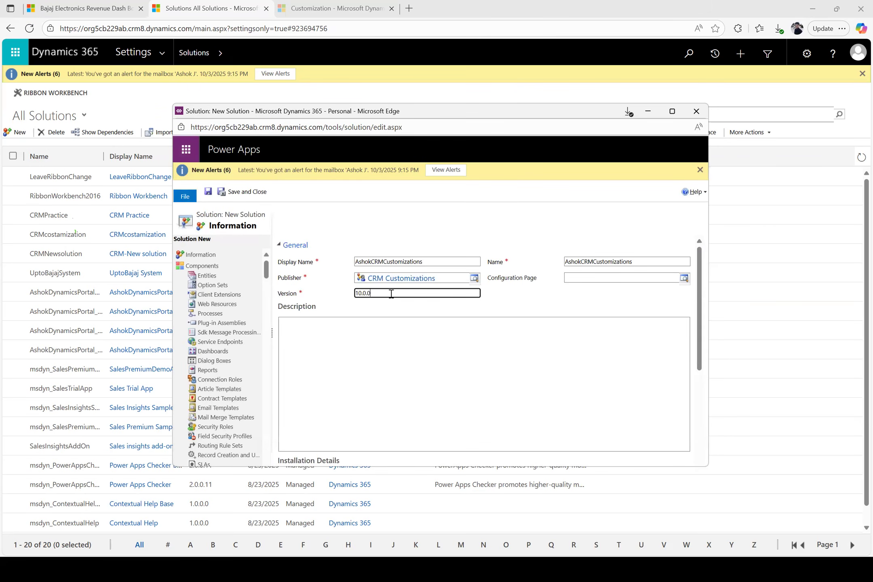
{"action": "left_click", "coordinate": [209, 192]}
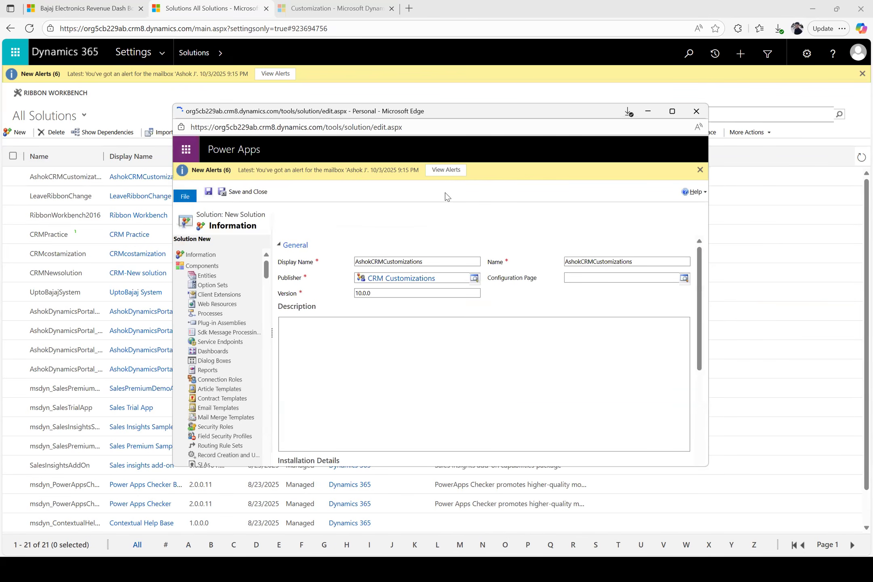
{"action": "left_click", "coordinate": [672, 112]}
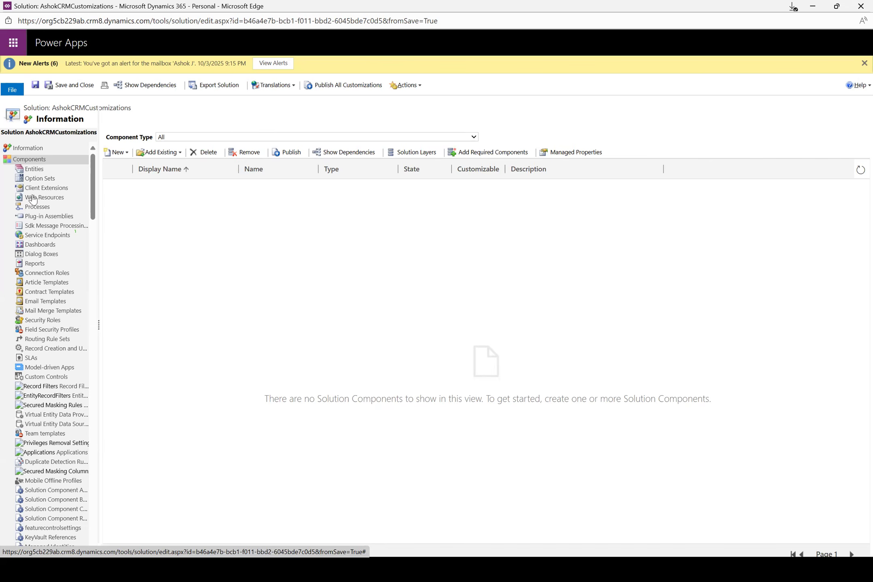
- Start a new entity in the solution with display name "SSC Marks List" and plural name "SSC Marks Lists"
{"action": "left_click", "coordinate": [31, 173]}
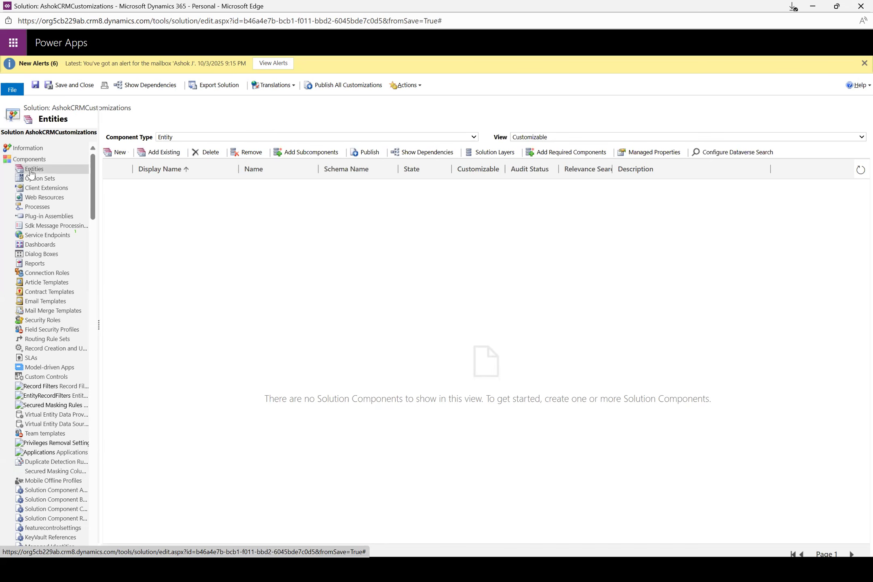
{"action": "left_click", "coordinate": [117, 153]}
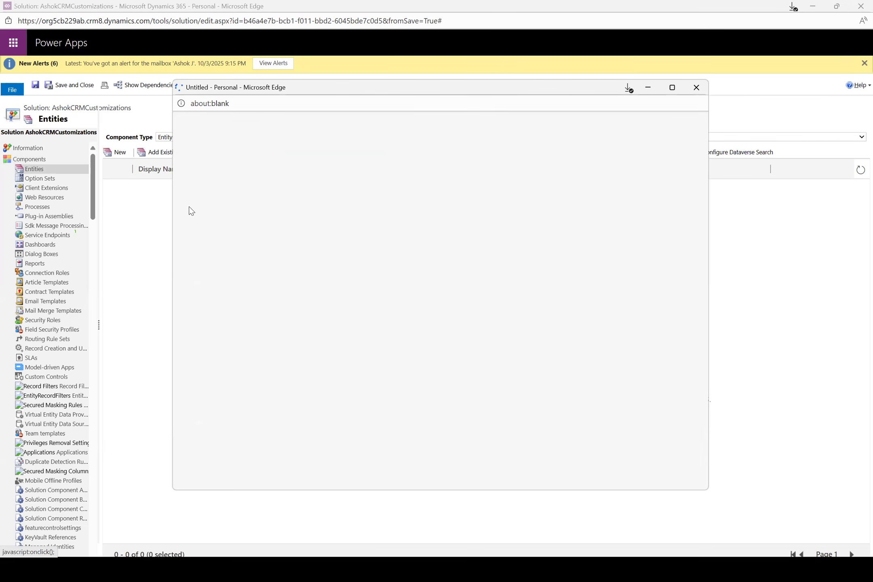
{"action": "type", "text": "SSC Marks List"}
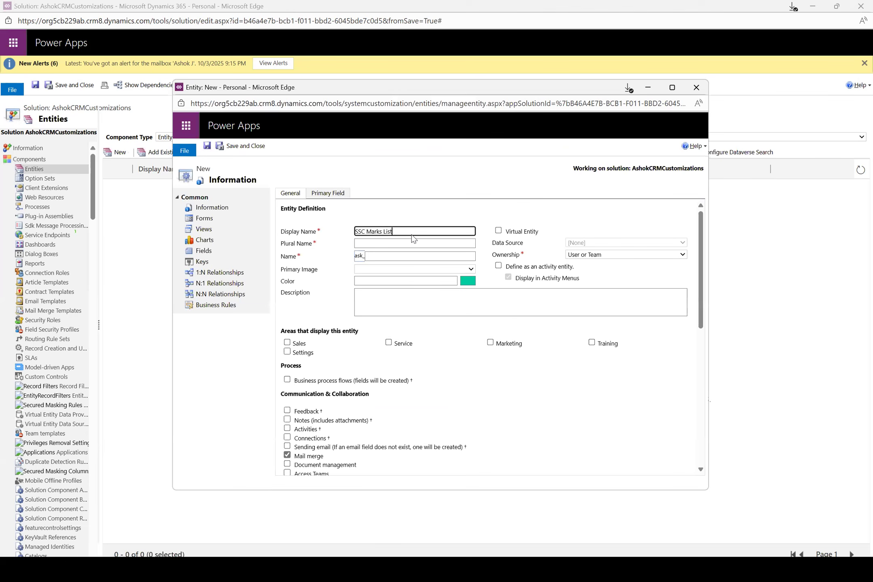
{"action": "left_click_drag", "start_coordinate": [410, 228], "coordinate": [308, 230]}
{"action": "key", "text": "ctrl+c"}
{"action": "left_click", "coordinate": [395, 244]}
{"action": "key", "text": "ctrl+v"}
{"action": "type", "text": "s"}
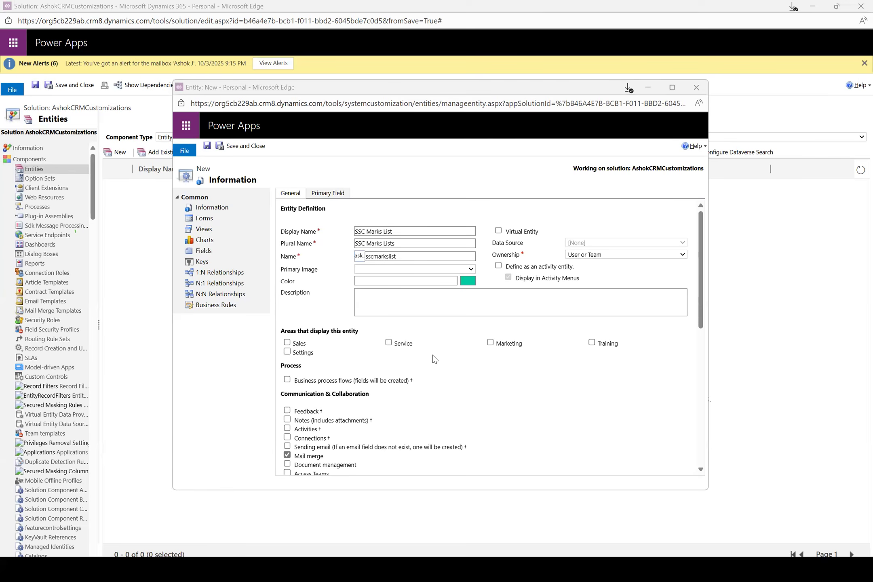
- Check the app's list of areas, set the new entity to display in the Sales area, and save and close it
{"action": "key", "text": "alt+Tab"}
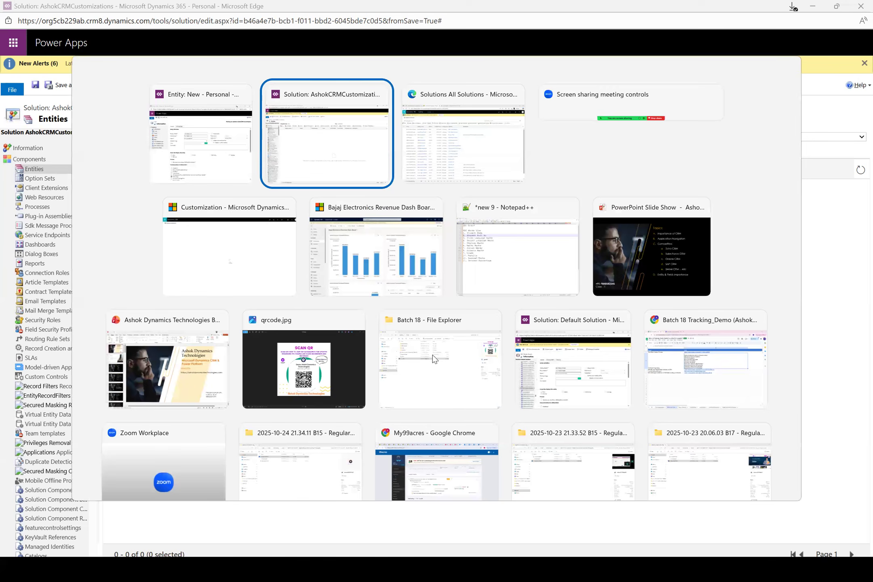
{"action": "key", "text": "alt+Tab"}
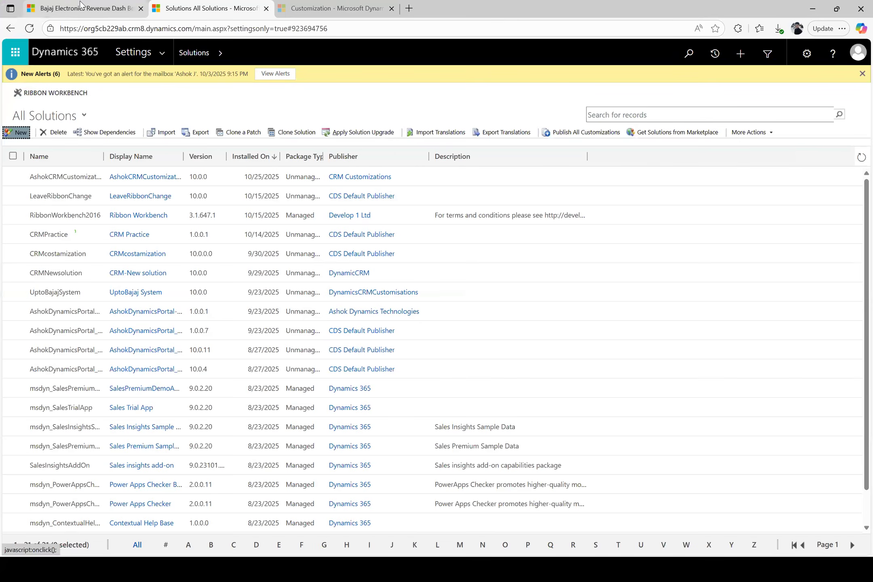
{"action": "left_click", "coordinate": [80, 5]}
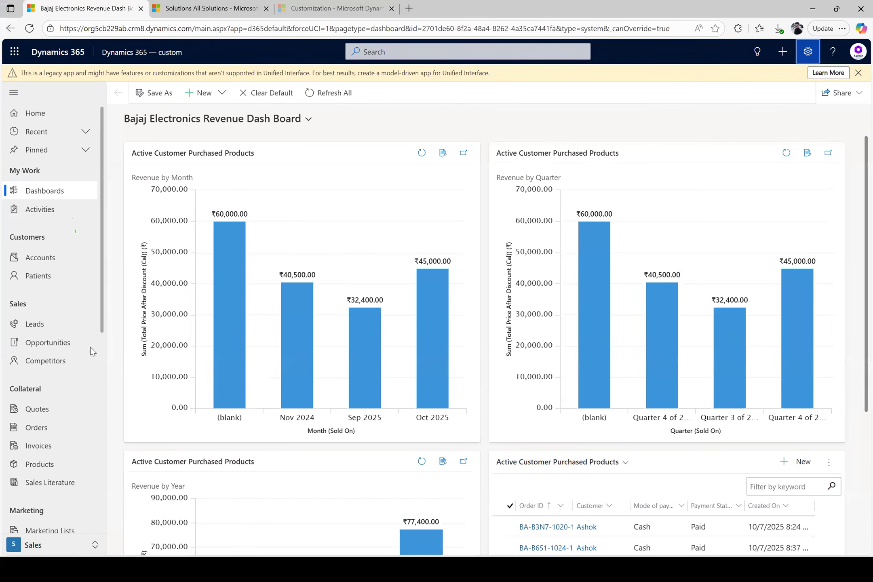
{"action": "left_click", "coordinate": [69, 551]}
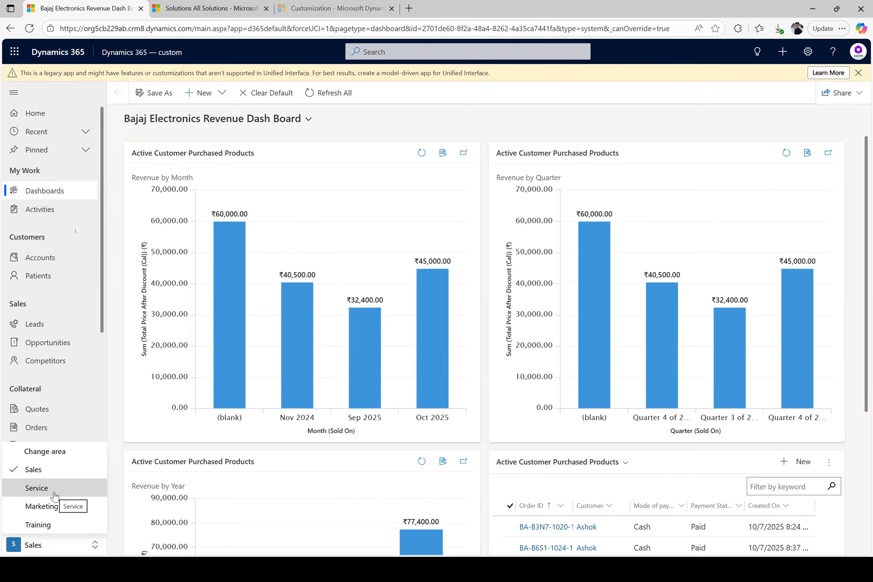
{"action": "key", "text": "alt+Tab"}
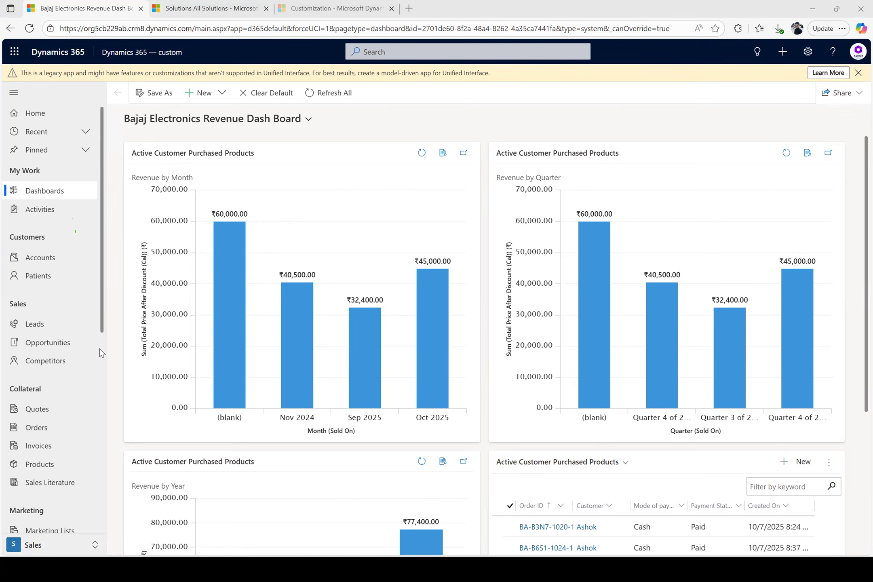
{"action": "key", "text": "alt+Tab"}
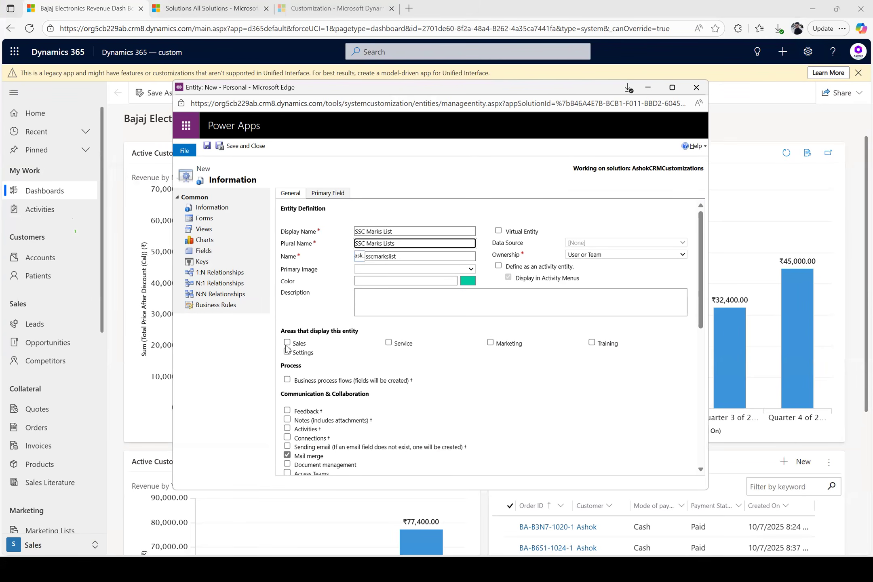
{"action": "left_click", "coordinate": [287, 343]}
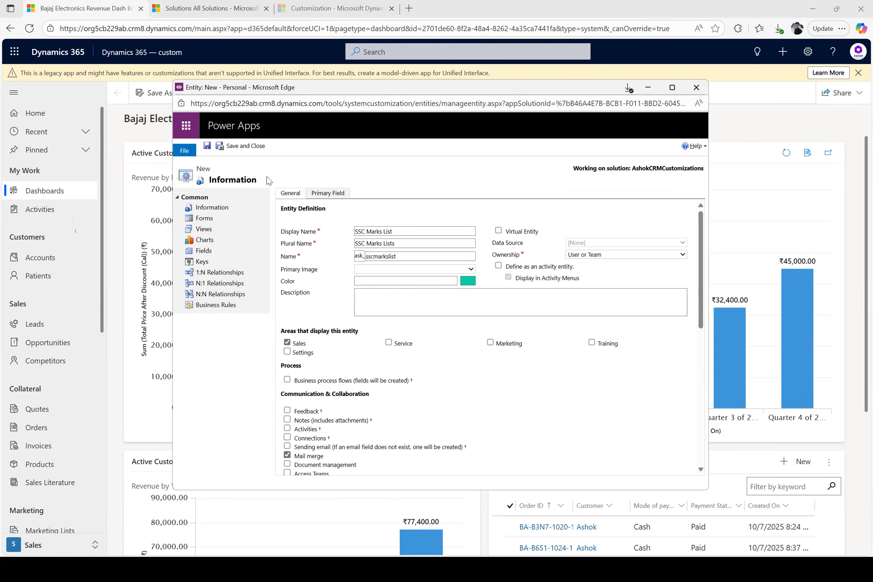
{"action": "left_click", "coordinate": [247, 147]}
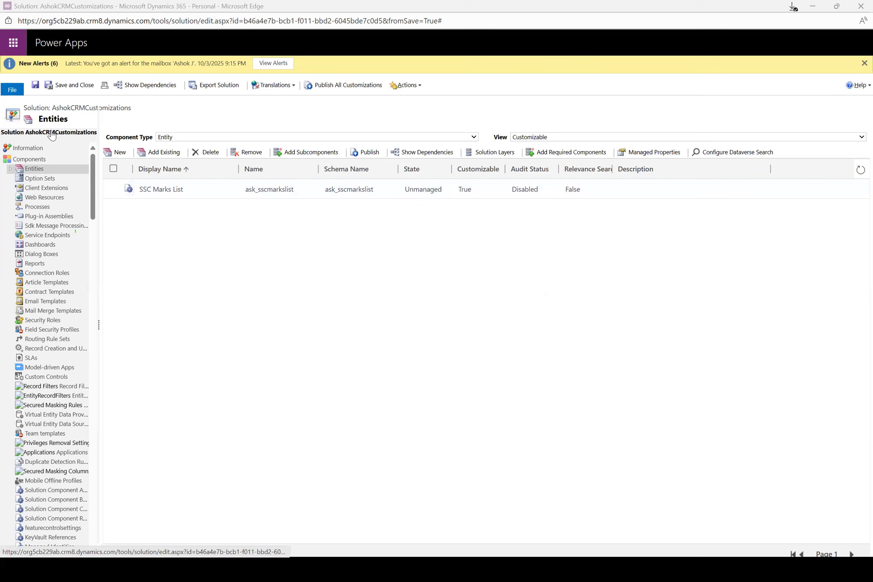
- Open the list of fields of the SSC Marks List entity within the solution
{"action": "triple_click", "coordinate": [115, 112]}
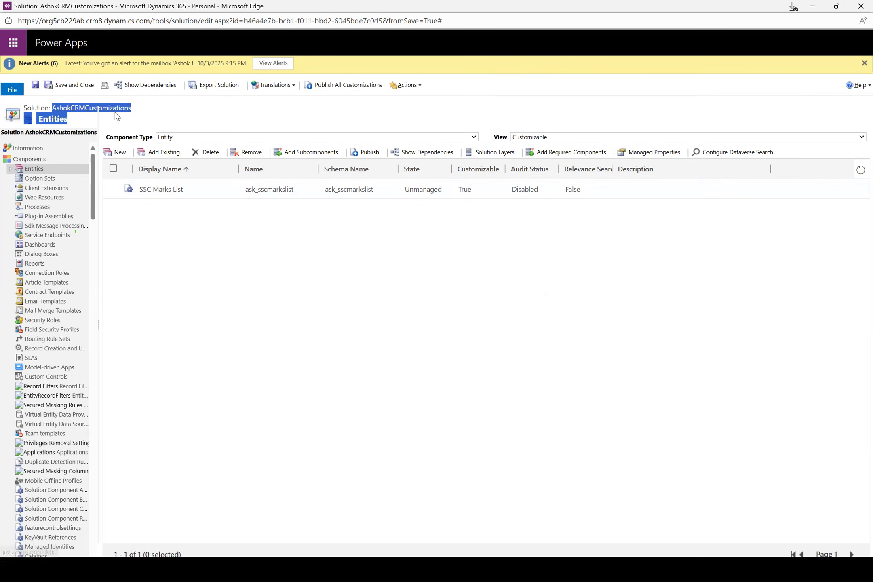
{"action": "left_click", "coordinate": [10, 170]}
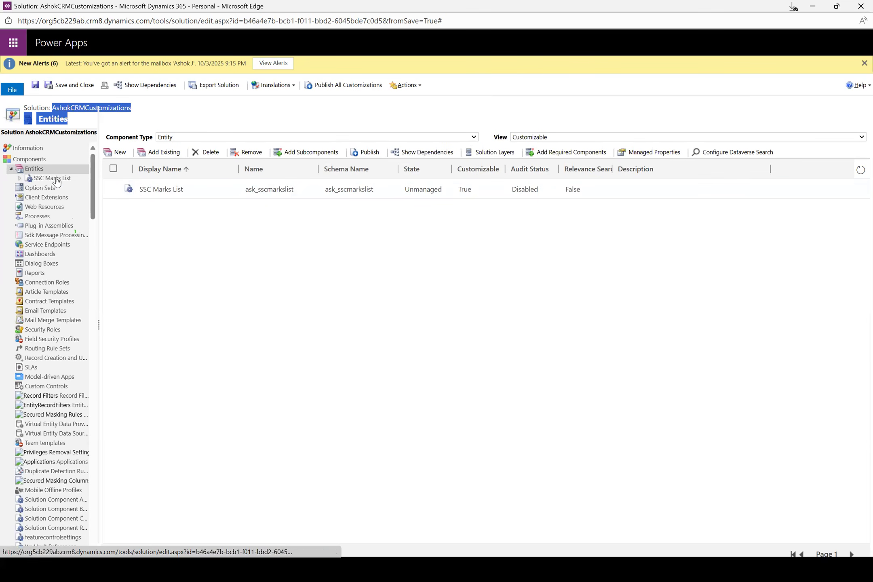
{"action": "left_click", "coordinate": [19, 178]}
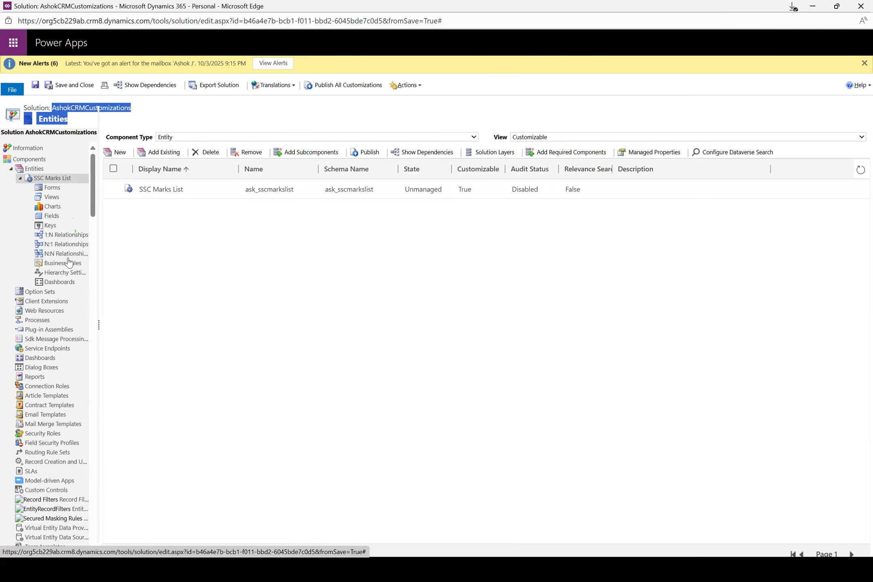
{"action": "left_click", "coordinate": [52, 216]}
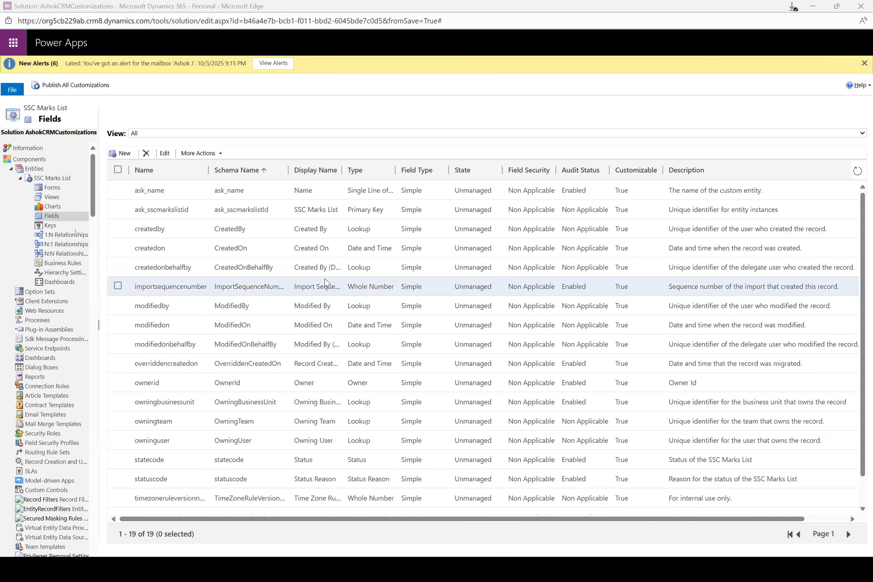
- Compare the planned SSC Marks List fields in the Notepad++ notes with the Name field in the entity's field list
{"action": "key", "text": "alt+Tab"}
{"action": "key", "text": "alt+Tab"}
{"action": "key", "text": "alt+Tab"}
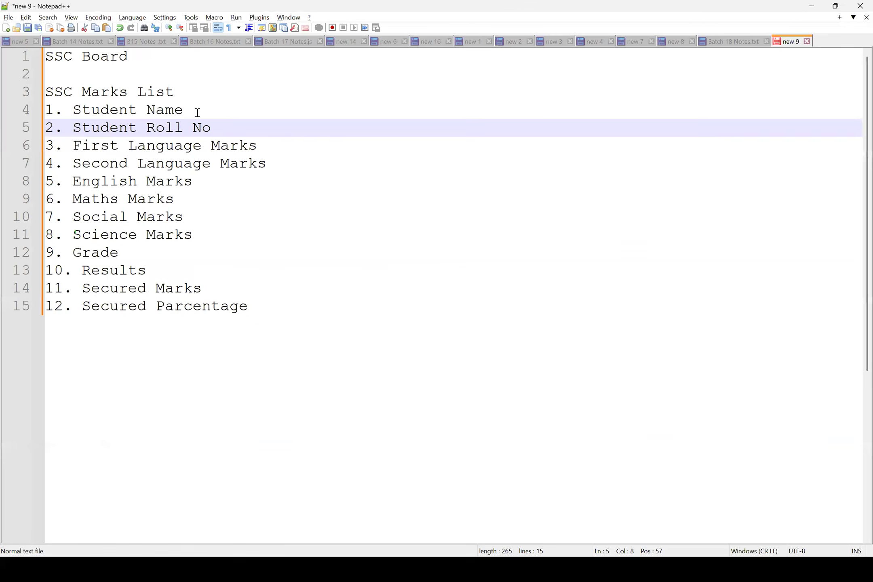
{"action": "left_click_drag", "start_coordinate": [197, 112], "coordinate": [84, 110]}
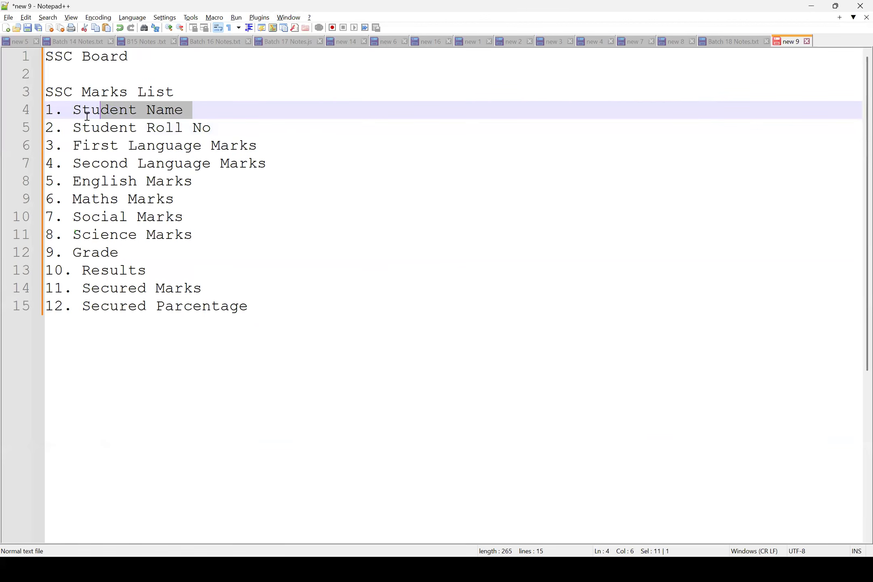
{"action": "left_click", "coordinate": [263, 306]}
{"action": "left_click_drag", "start_coordinate": [96, 205], "coordinate": [16, 135]}
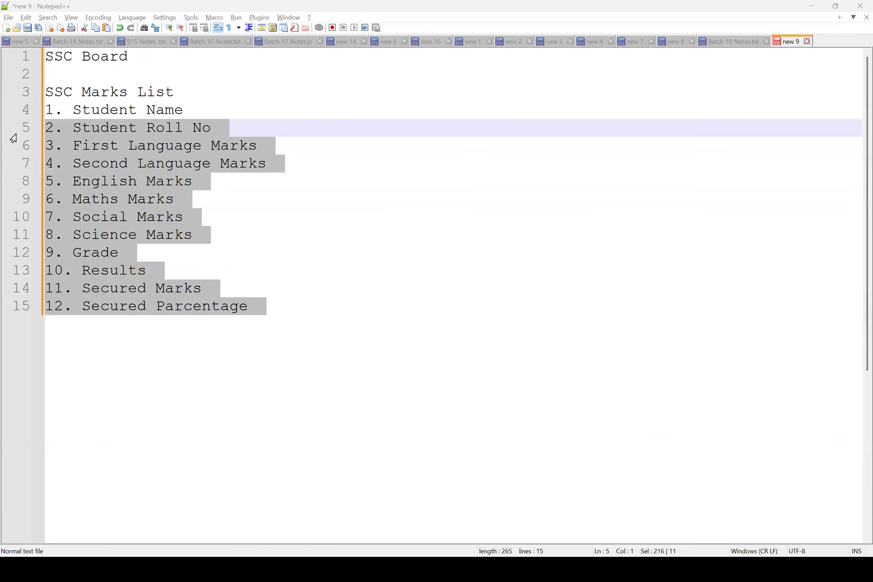
{"action": "key", "text": "alt+Tab"}
{"action": "left_click_drag", "start_coordinate": [294, 191], "coordinate": [329, 198]}
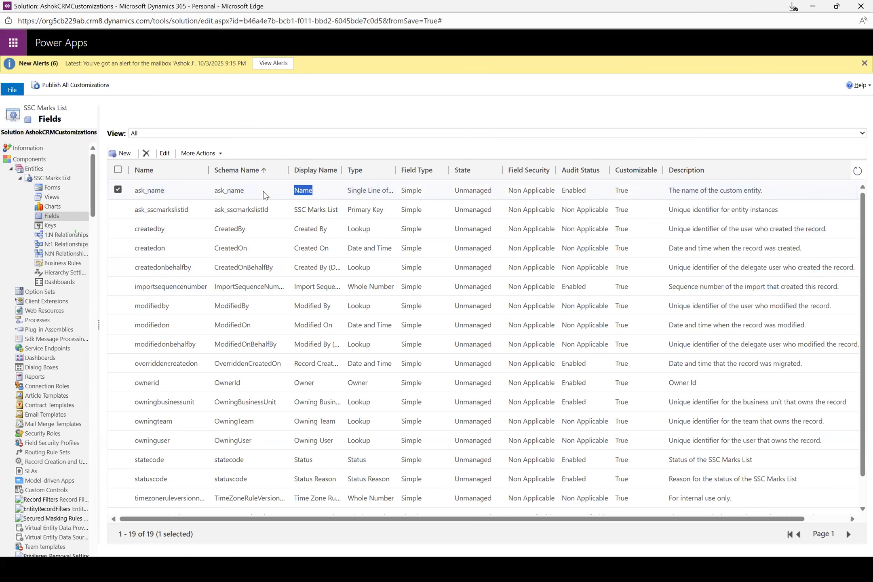
{"action": "key", "text": "alt+Tab"}
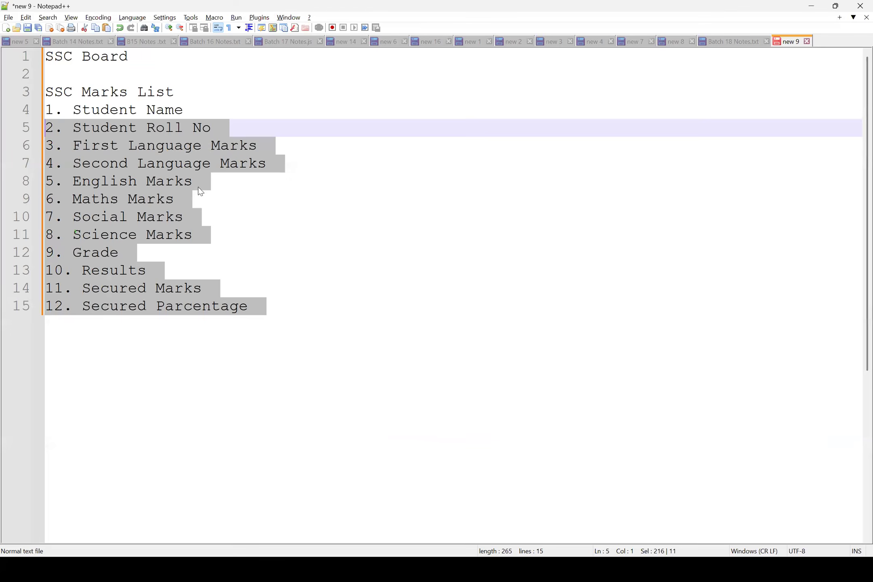
{"action": "left_click", "coordinate": [147, 110]}
{"action": "key", "text": "alt+Tab"}
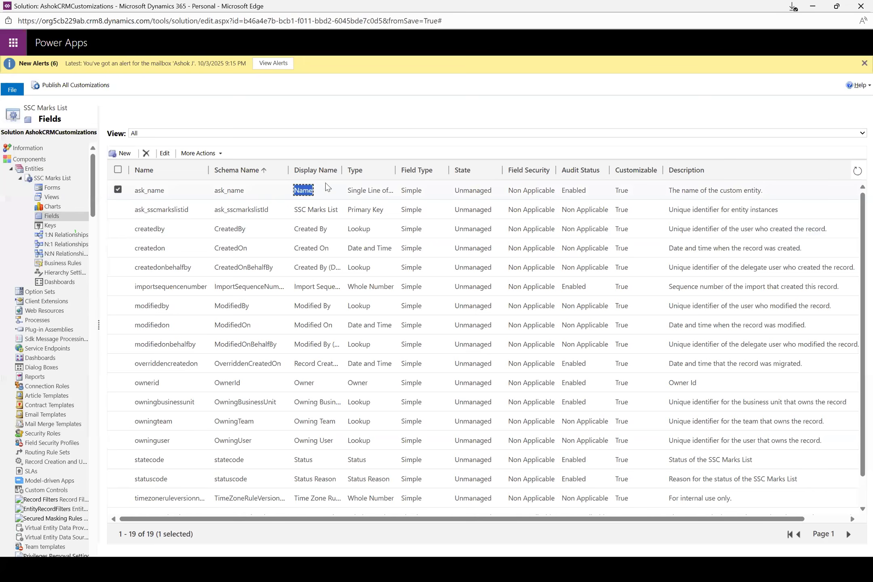
{"action": "key", "text": "alt+Tab"}
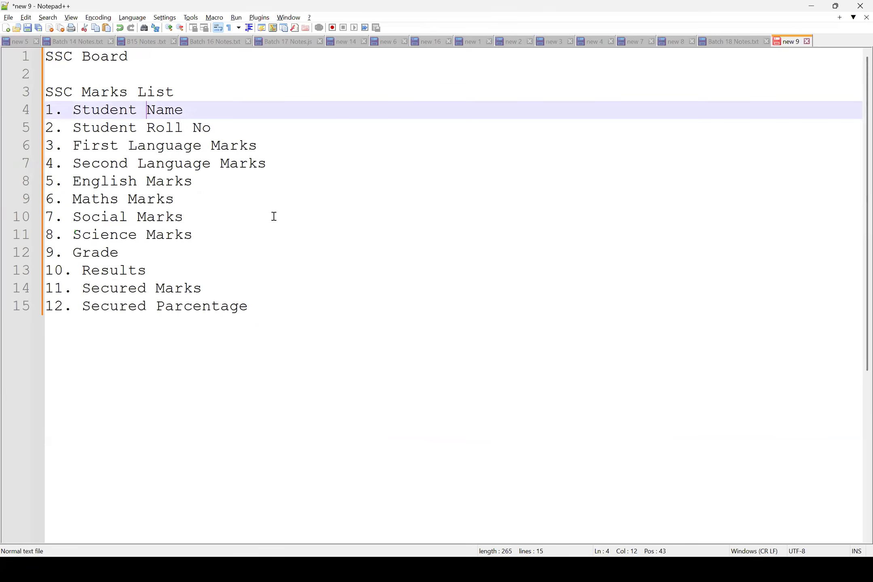
{"action": "left_click_drag", "start_coordinate": [282, 299], "coordinate": [232, 130]}
{"action": "left_click", "coordinate": [99, 146]}
{"action": "left_click", "coordinate": [124, 128]}
{"action": "key", "text": "alt+Tab"}
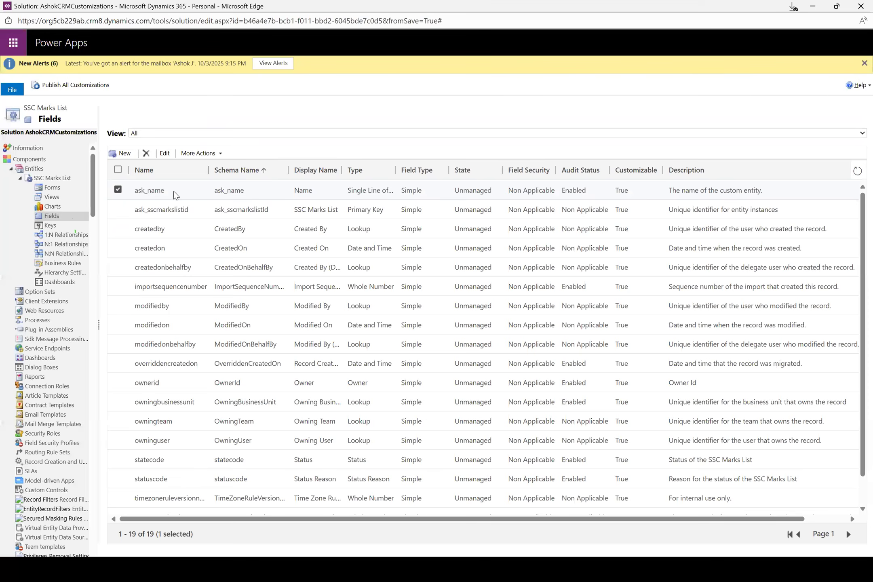
- Create a field with display name "Student Roll No" and data type Single Line of Text, and save it
{"action": "left_click", "coordinate": [121, 154]}
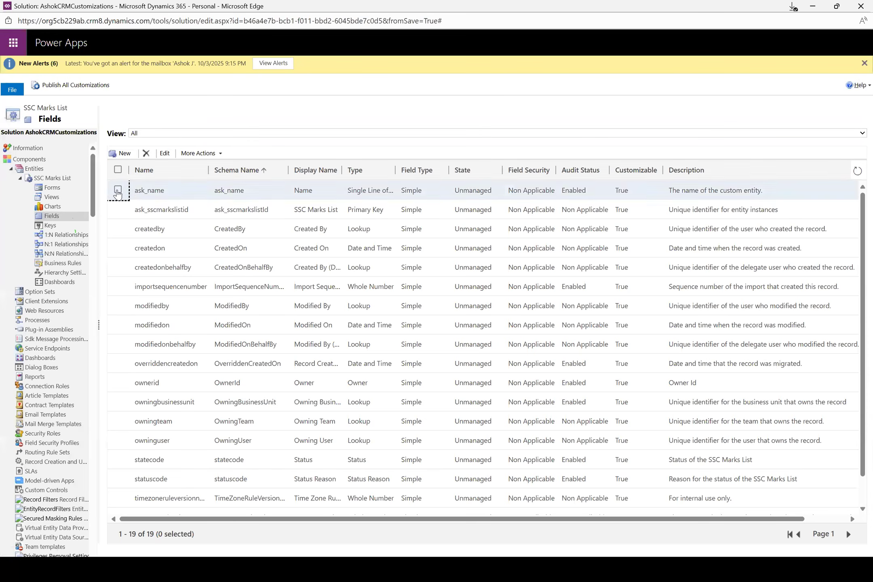
{"action": "left_click", "coordinate": [124, 156]}
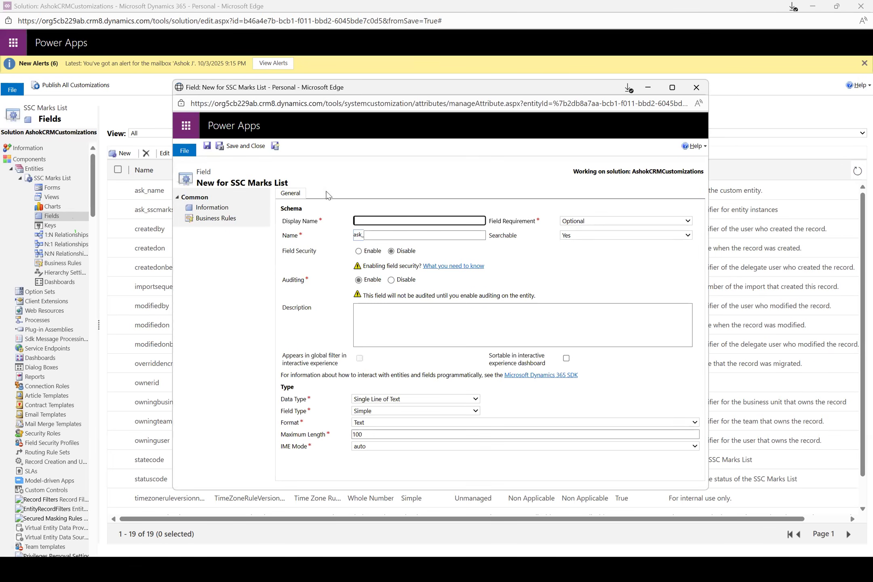
{"action": "type", "text": "Student Roll No"}
{"action": "left_click", "coordinate": [380, 400]}
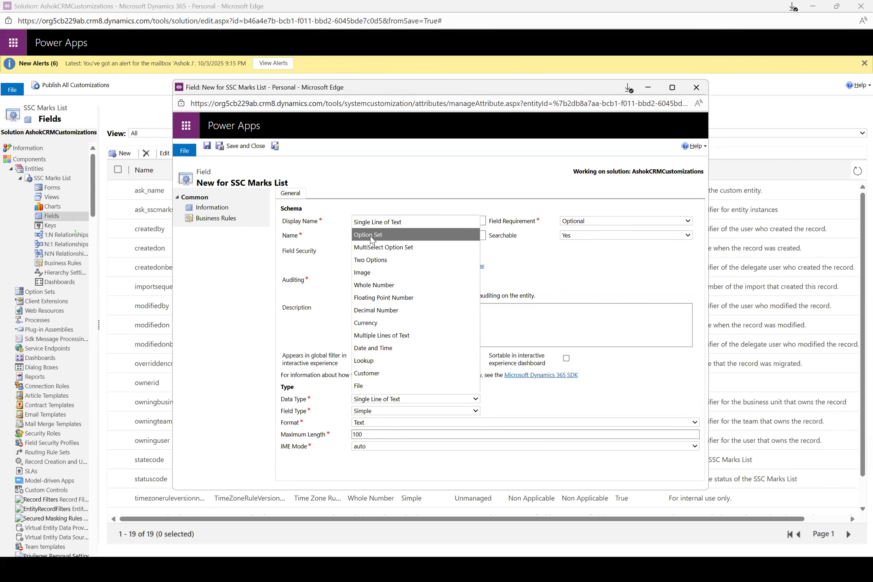
{"action": "left_click", "coordinate": [398, 222]}
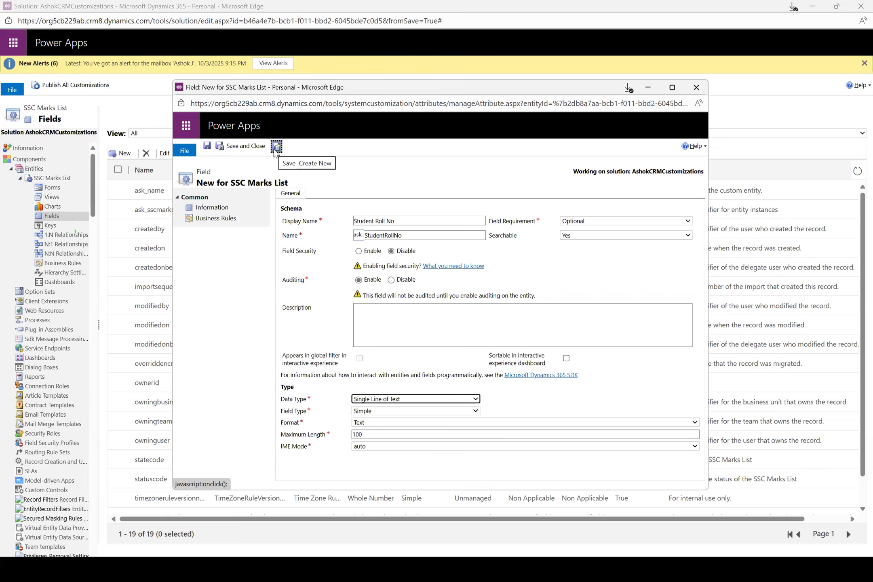
{"action": "left_click", "coordinate": [207, 146]}
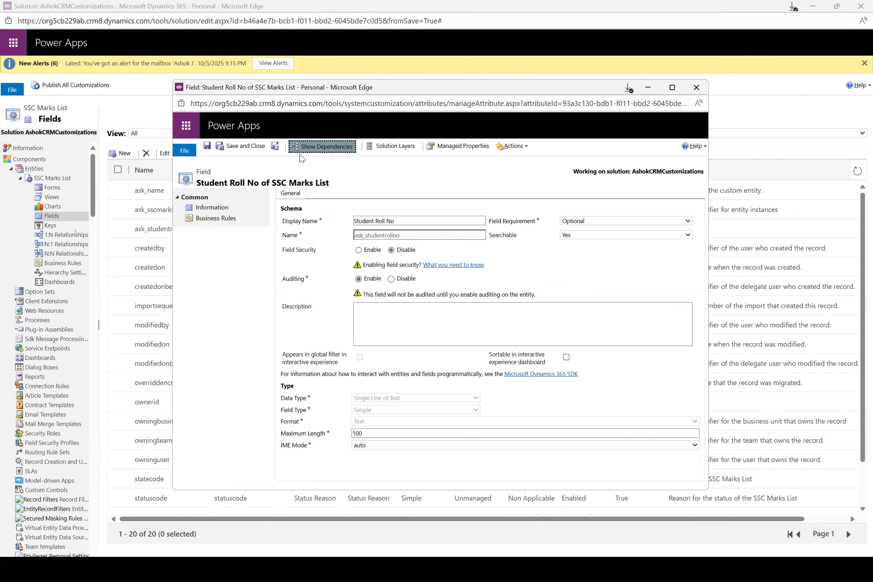
- Start a new field for the SSC Marks List entity with the display name "First Language Marks"
{"action": "left_click", "coordinate": [277, 147]}
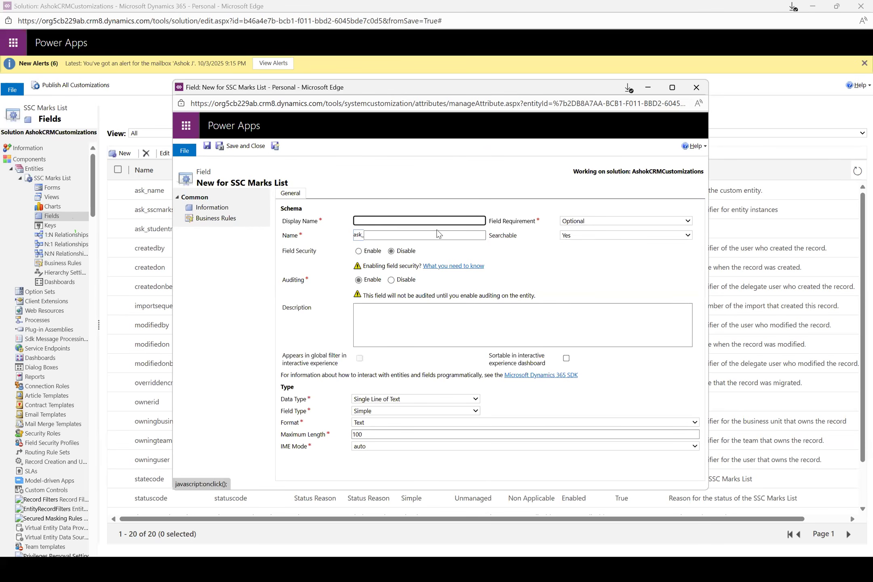
{"action": "type", "text": "First Lan"}
{"action": "type", "text": "guagements"}
{"action": "key", "text": "BackSpace"}
{"action": "key", "text": "BackSpace"}
{"action": "key", "text": "BackSpace"}
{"action": "key", "text": "BackSpace"}
{"action": "key", "text": "BackSpace"}
{"action": "type", "text": "Marks"}
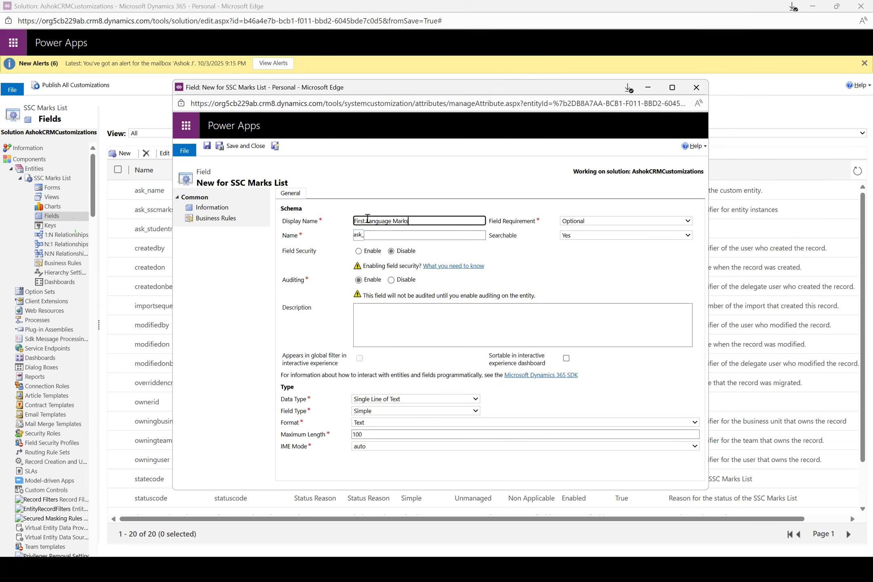
{"action": "left_click", "coordinate": [599, 274]}
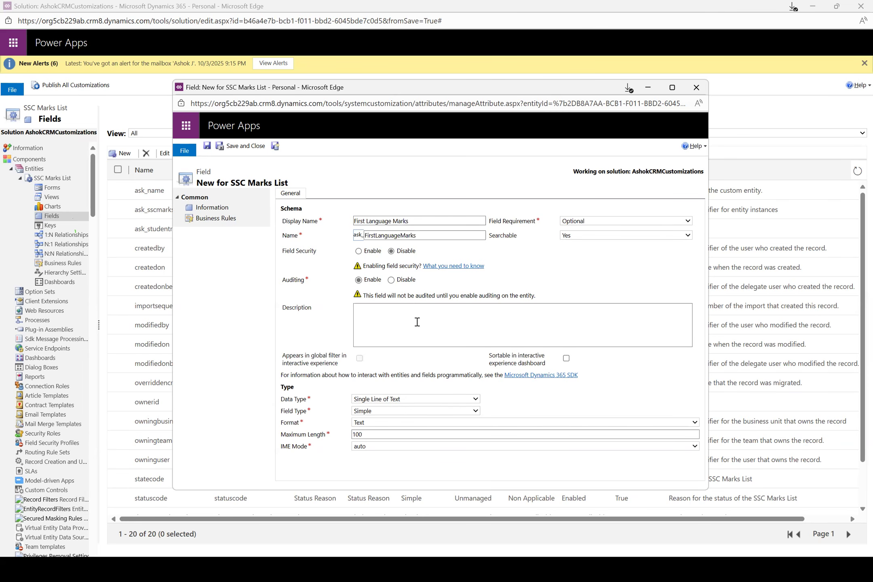
- Make First Language Marks a Whole Number with minimum 0 and maximum 100, then save it and open a new field
{"action": "left_click", "coordinate": [427, 400]}
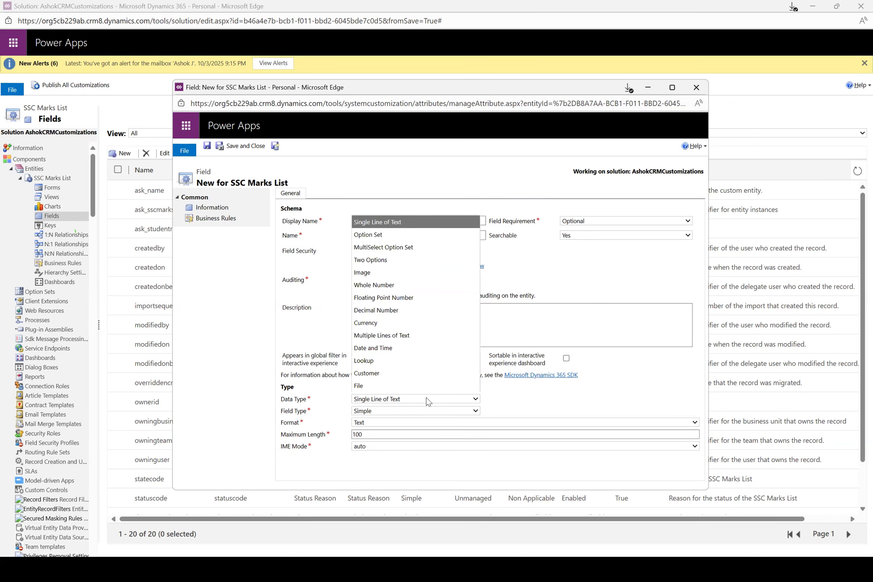
{"action": "left_click", "coordinate": [388, 285]}
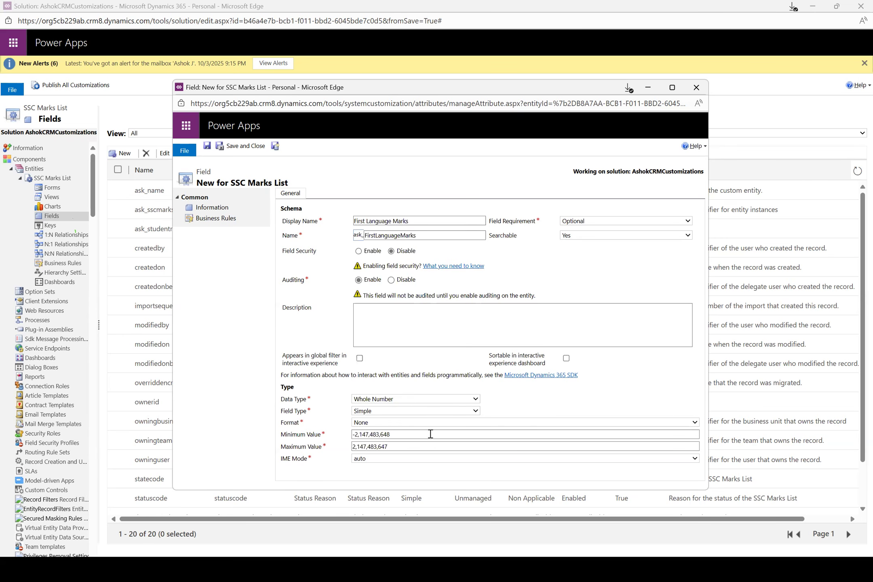
{"action": "left_click", "coordinate": [300, 428]}
{"action": "type", "text": "0"}
{"action": "key", "text": "Tab"}
{"action": "type", "text": "100"}
{"action": "left_click", "coordinate": [277, 147]}
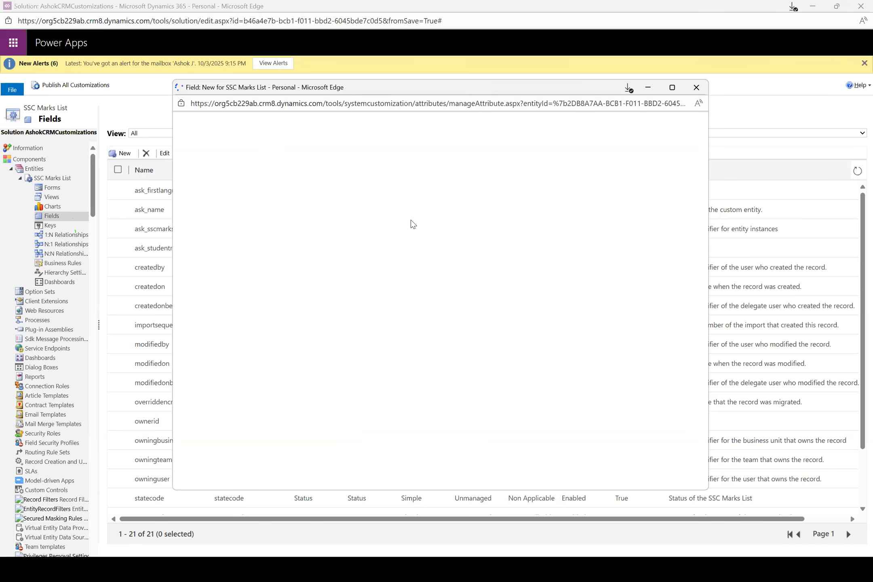
- Create a "Second Language Marks" field as a Whole Number from 0 to 100, and save it with a new field opened
{"action": "type", "text": "Second L"}
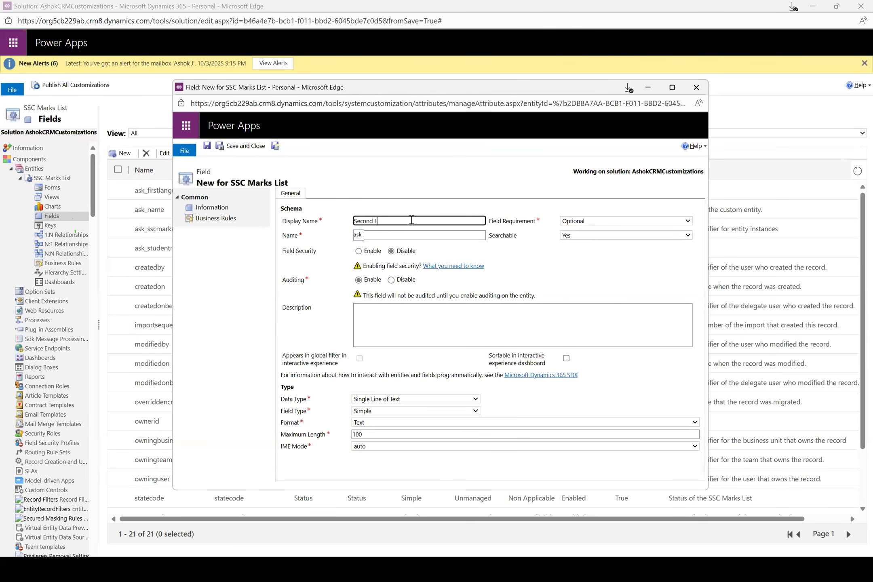
{"action": "type", "text": "anguage Marks"}
{"action": "left_click", "coordinate": [415, 359]}
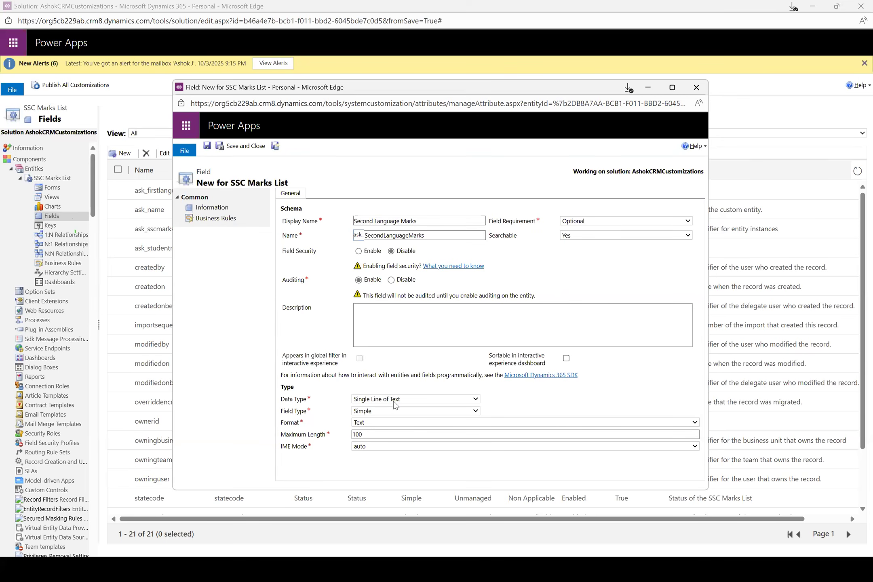
{"action": "left_click", "coordinate": [393, 399]}
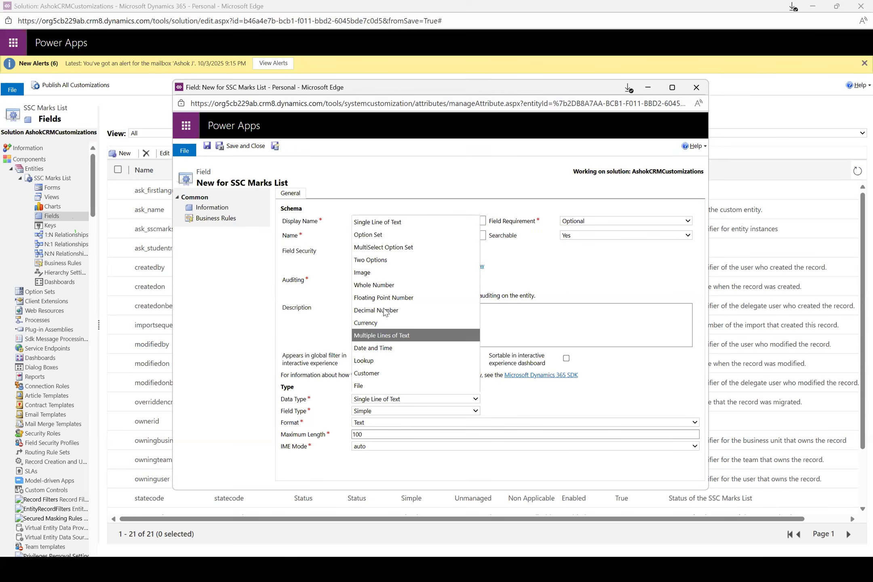
{"action": "left_click", "coordinate": [383, 287]}
{"action": "left_click_drag", "start_coordinate": [419, 435], "coordinate": [253, 434]}
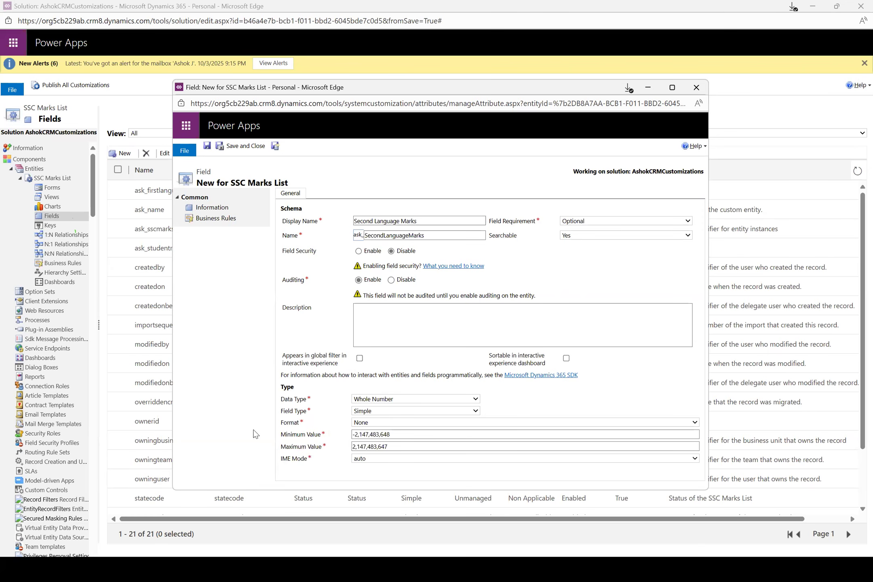
{"action": "type", "text": "0"}
{"action": "key", "text": "Tab"}
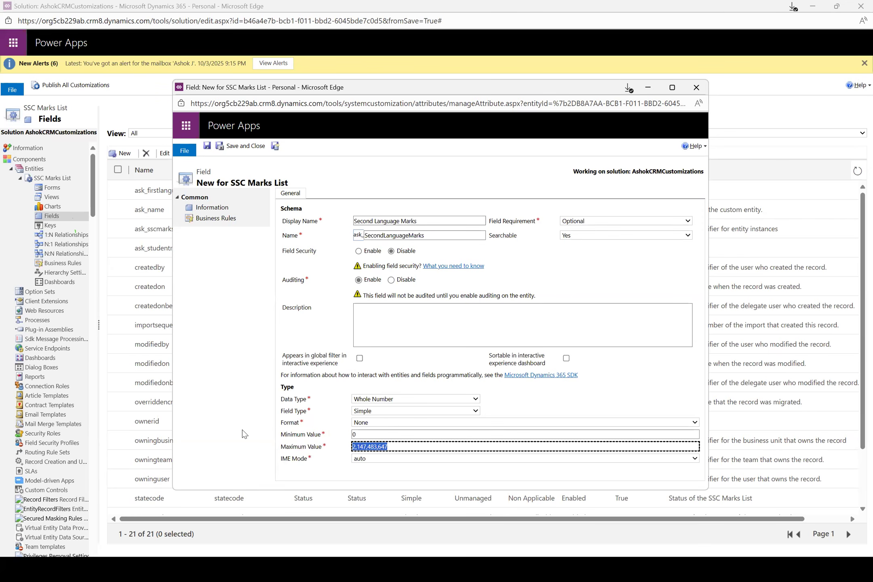
{"action": "type", "text": "100"}
{"action": "left_click", "coordinate": [278, 147]}
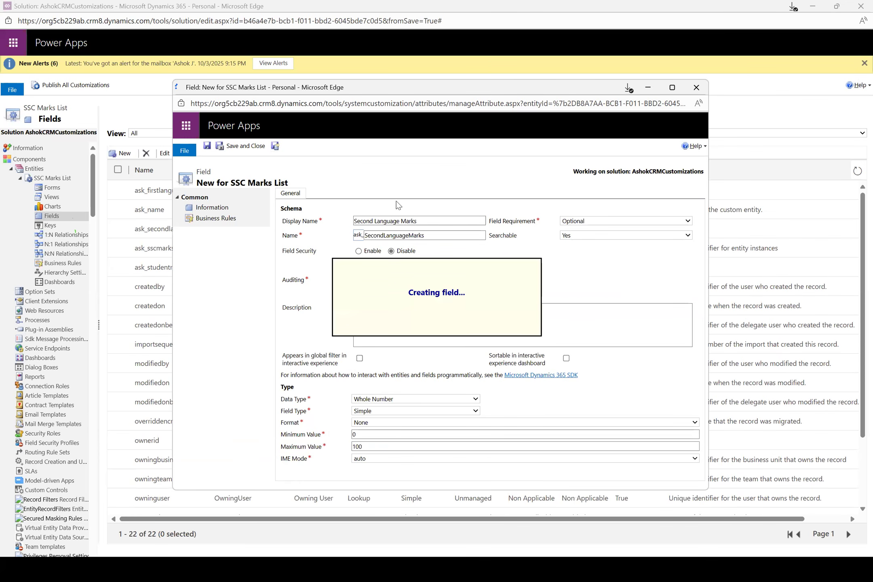
- Create an "English Marks" field as a Whole Number from 0 to 100, and save it with a new field opened
{"action": "type", "text": "E"}
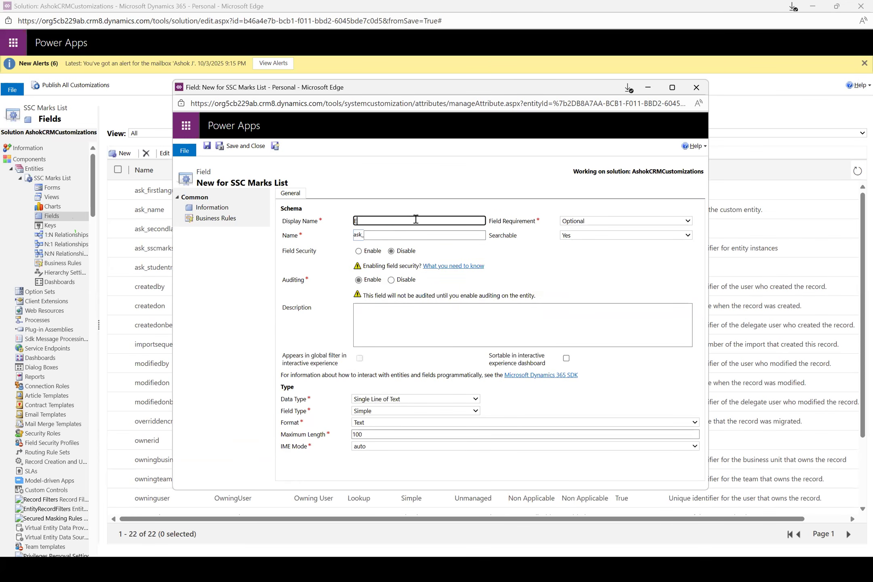
{"action": "type", "text": "nglish Marks"}
{"action": "left_click", "coordinate": [444, 399]}
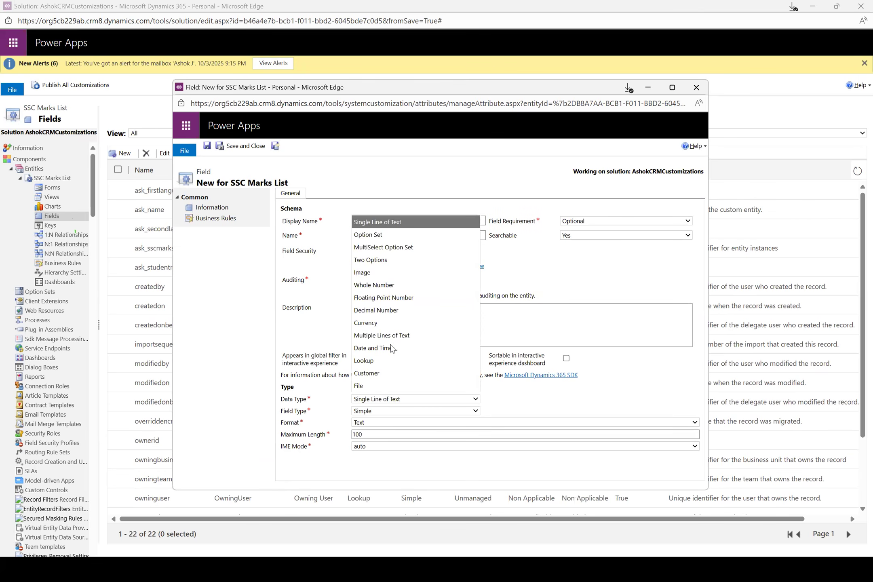
{"action": "left_click", "coordinate": [380, 286]}
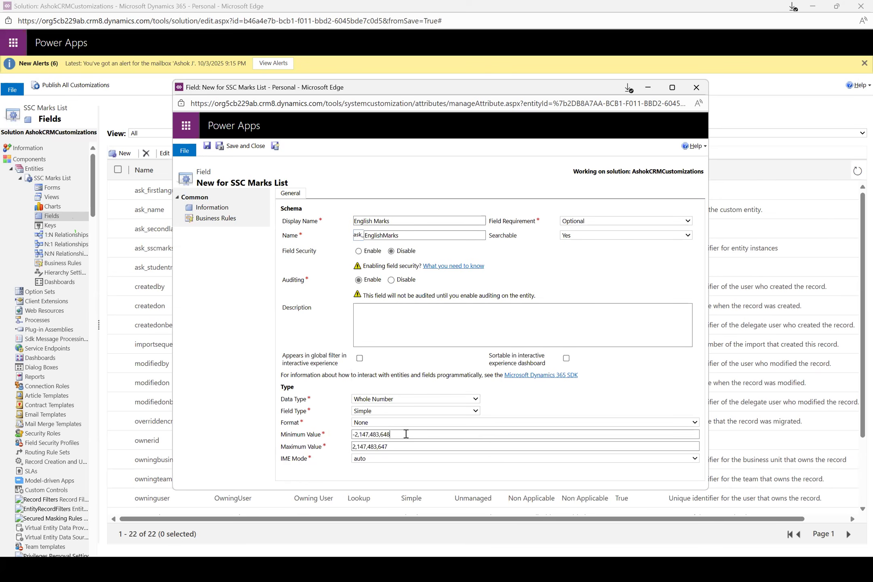
{"action": "key", "text": "ctrl+a"}
{"action": "type", "text": "0"}
{"action": "key", "text": "Tab"}
{"action": "type", "text": "100"}
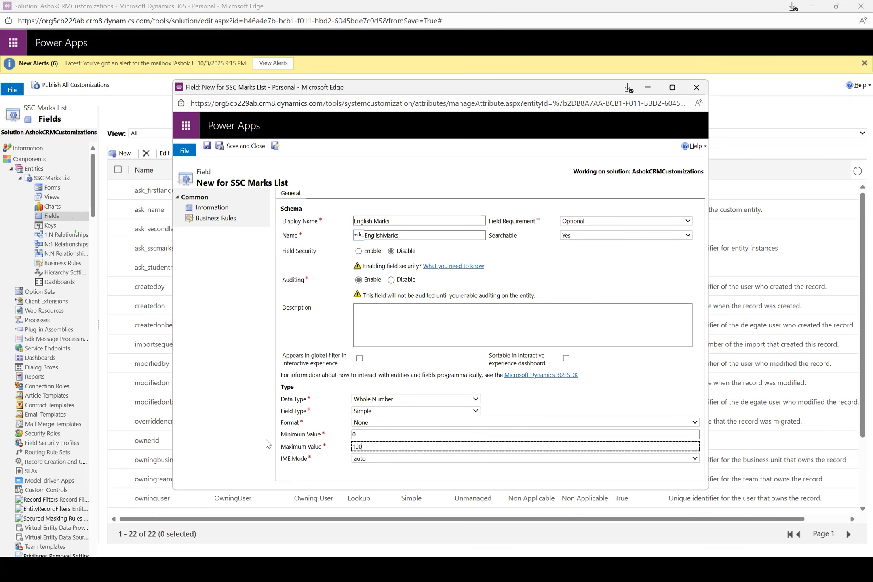
{"action": "left_click", "coordinate": [276, 146]}
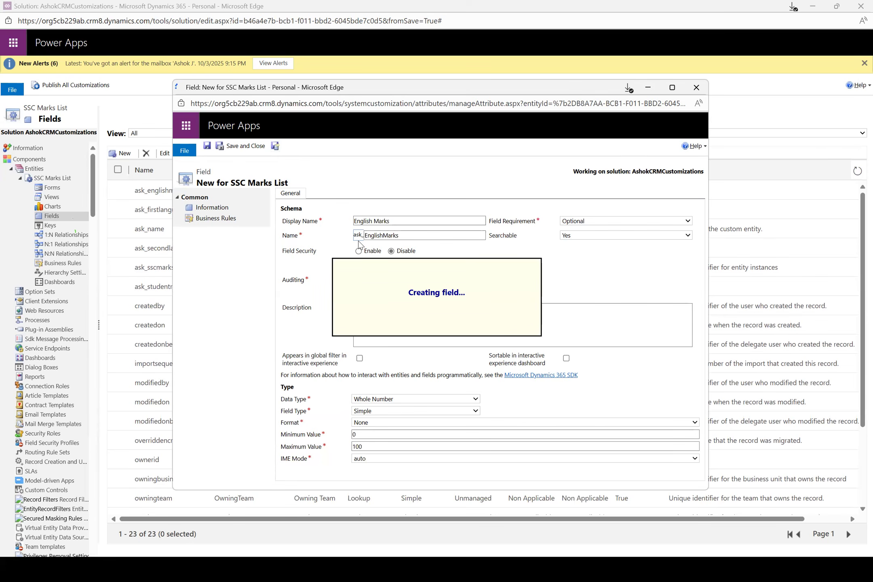
- Create a "Maths Marks" field as a Whole Number from 0 to 100, and save it with a new field opened
{"action": "left_click", "coordinate": [394, 220]}
{"action": "type", "text": "Maths Marks"}
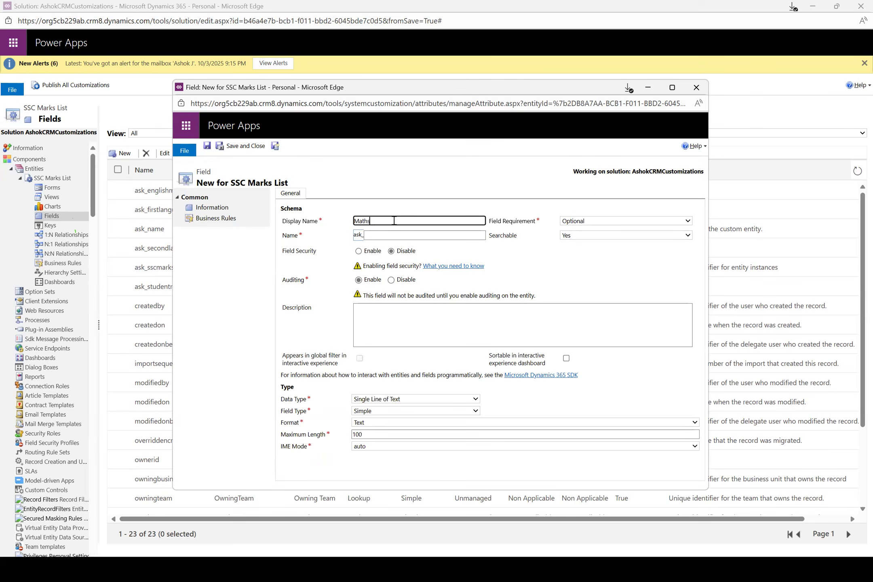
{"action": "left_click", "coordinate": [429, 400]}
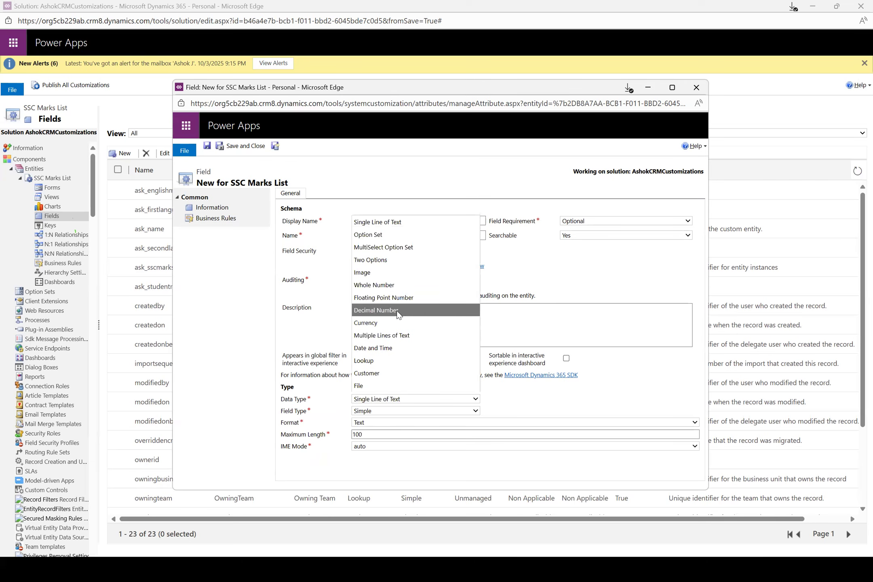
{"action": "left_click", "coordinate": [397, 285]}
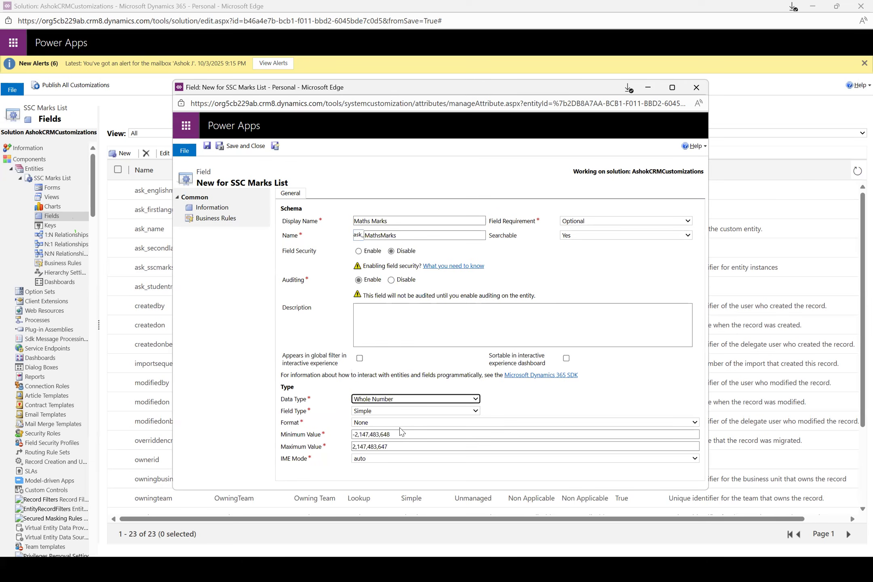
{"action": "left_click_drag", "start_coordinate": [396, 434], "coordinate": [267, 439]}
{"action": "type", "text": "01"}
{"action": "key", "text": "Tab"}
{"action": "type", "text": "100"}
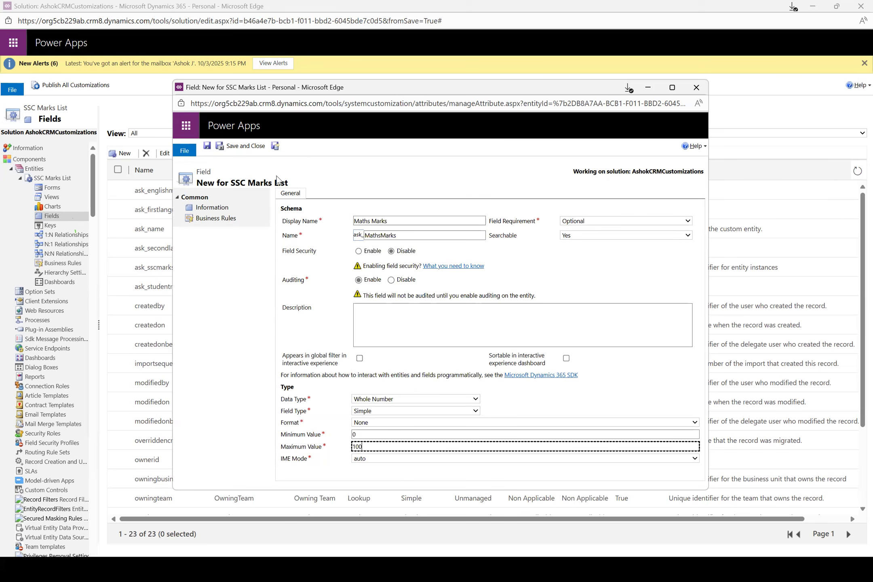
{"action": "left_click", "coordinate": [277, 148]}
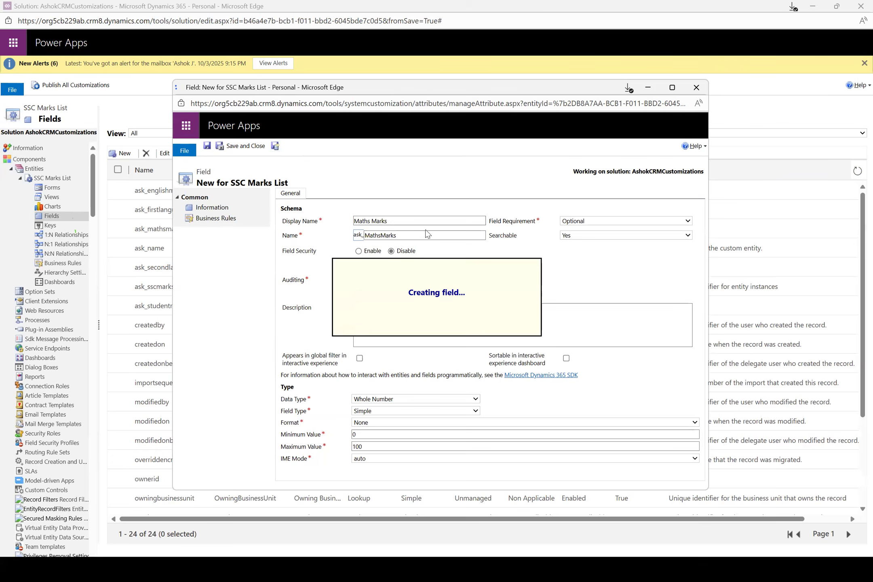
- Give the new SSC Marks List field the display name "Science Marks"
{"action": "left_click", "coordinate": [411, 223]}
{"action": "type", "text": "Science mark"}
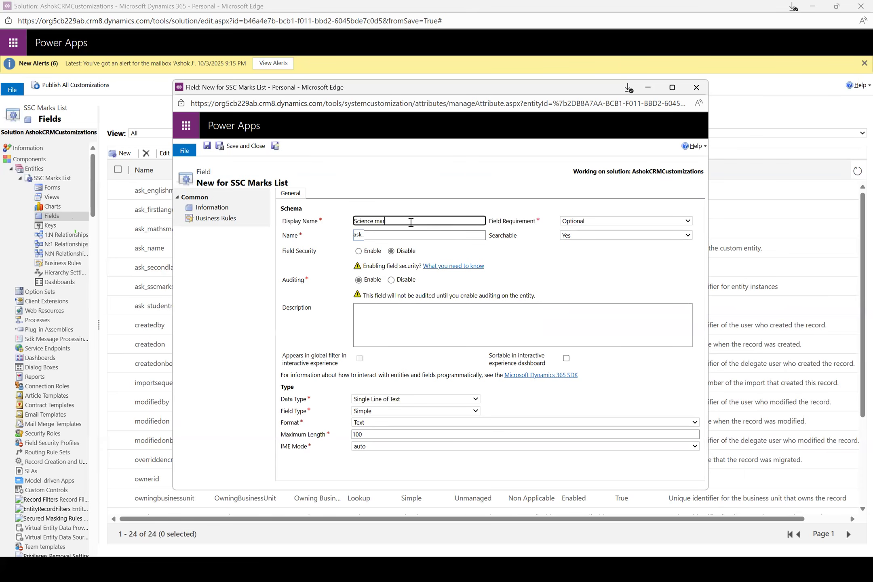
{"action": "key", "text": "BackSpace"}
{"action": "key", "text": "BackSpace"}
{"action": "key", "text": "BackSpace"}
{"action": "key", "text": "BackSpace"}
{"action": "type", "text": "Marks"}
{"action": "left_click", "coordinate": [532, 274]}
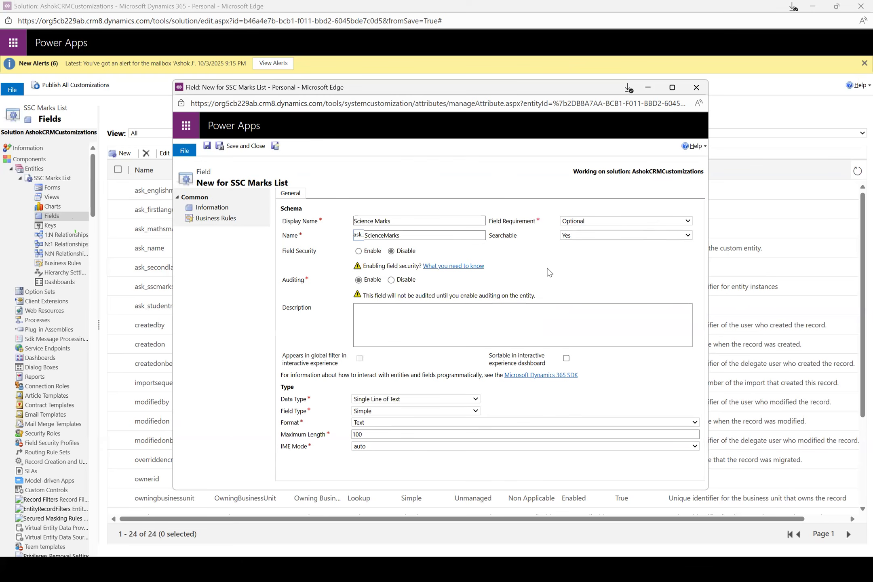
- Make Science Marks a Whole Number with minimum 0 and maximum 100, then save it and open a new field
{"action": "left_click", "coordinate": [418, 398]}
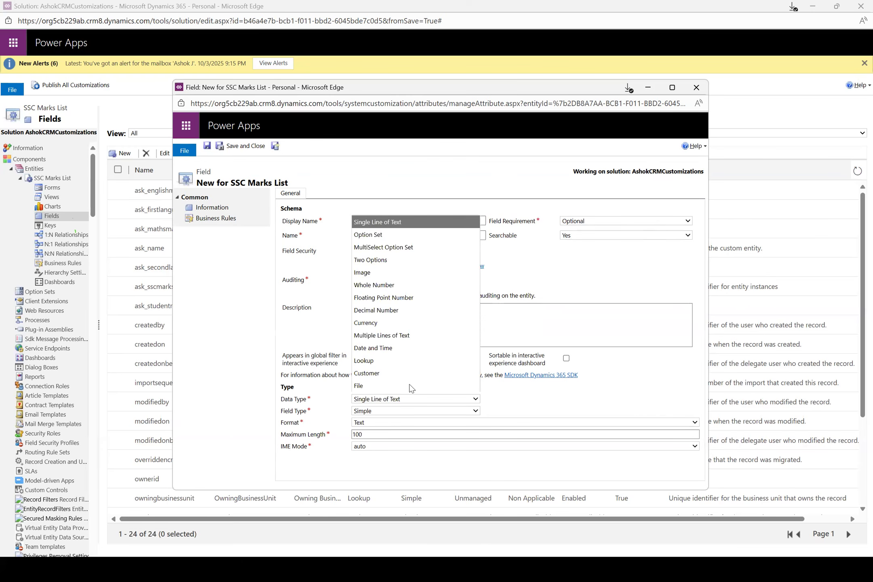
{"action": "left_click", "coordinate": [390, 286]}
{"action": "key", "text": "ctrl+a"}
{"action": "type", "text": "0"}
{"action": "key", "text": "Tab"}
{"action": "type", "text": "100"}
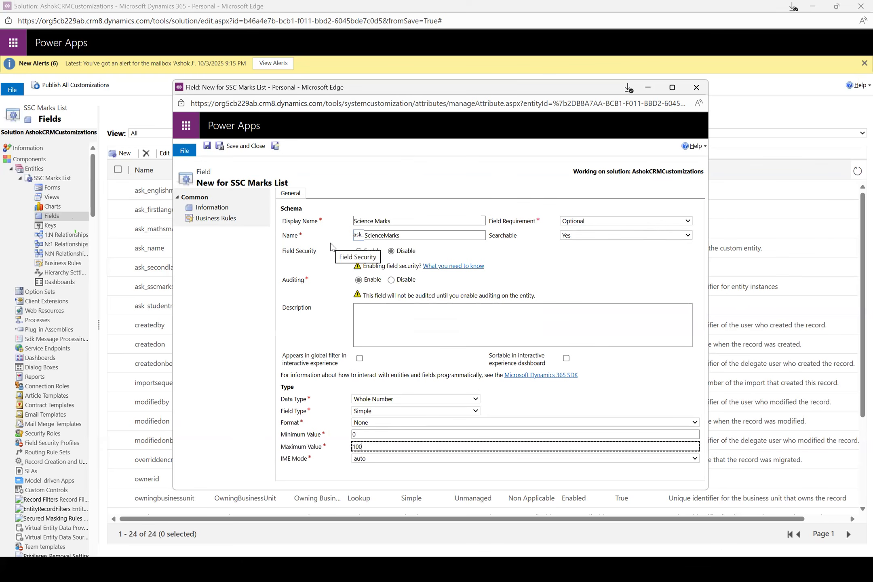
{"action": "left_click", "coordinate": [386, 202]}
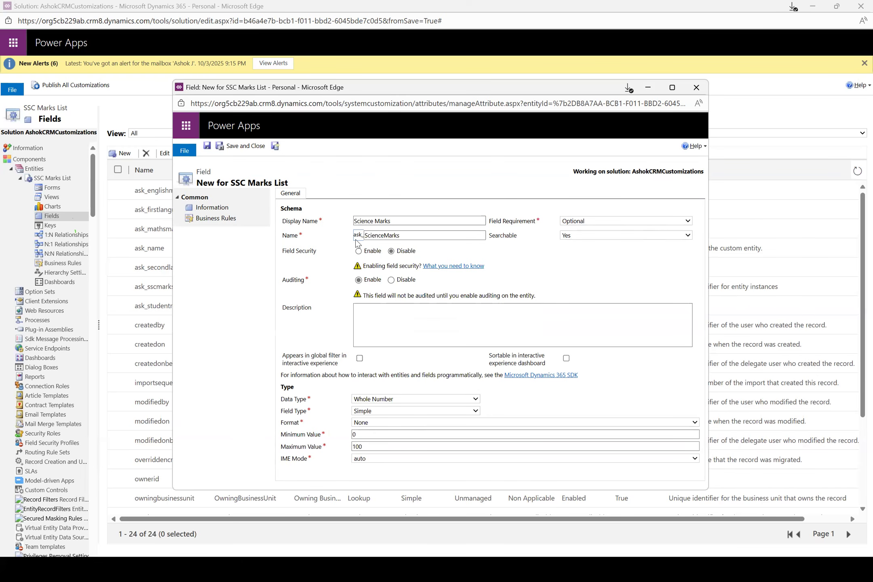
{"action": "left_click", "coordinate": [276, 146]}
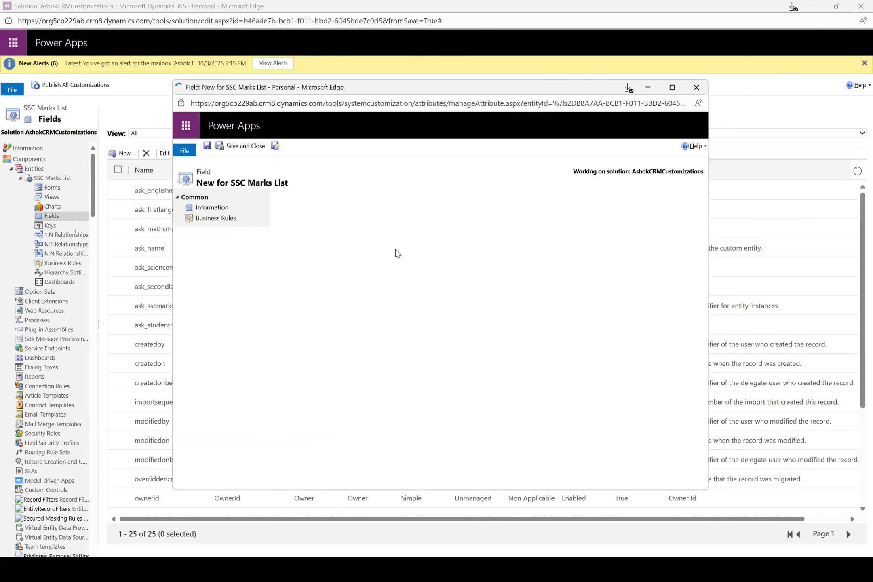
- Create a "Social Marks" field as a Whole Number from 0 to 100, and save it with a new field opened
{"action": "left_click", "coordinate": [403, 221]}
{"action": "type", "text": "Social Marks"}
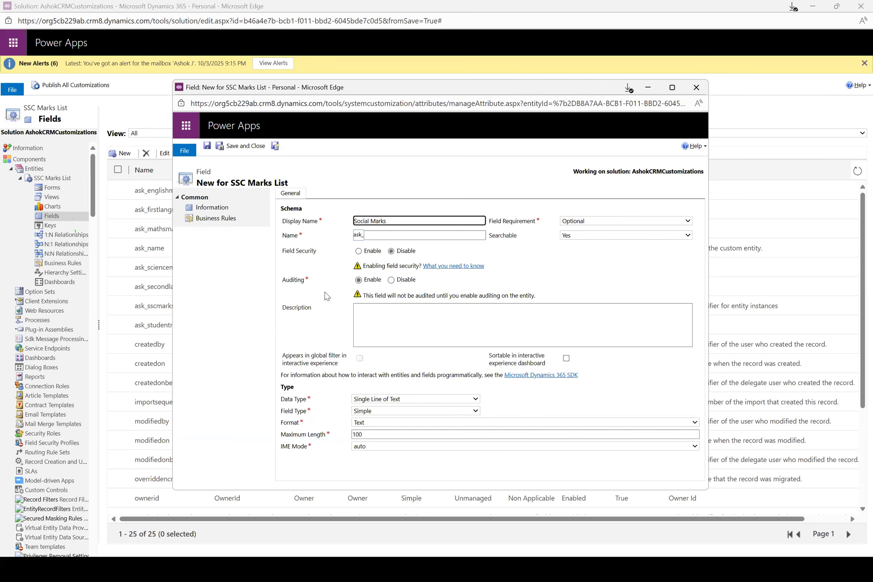
{"action": "key", "text": "Tab"}
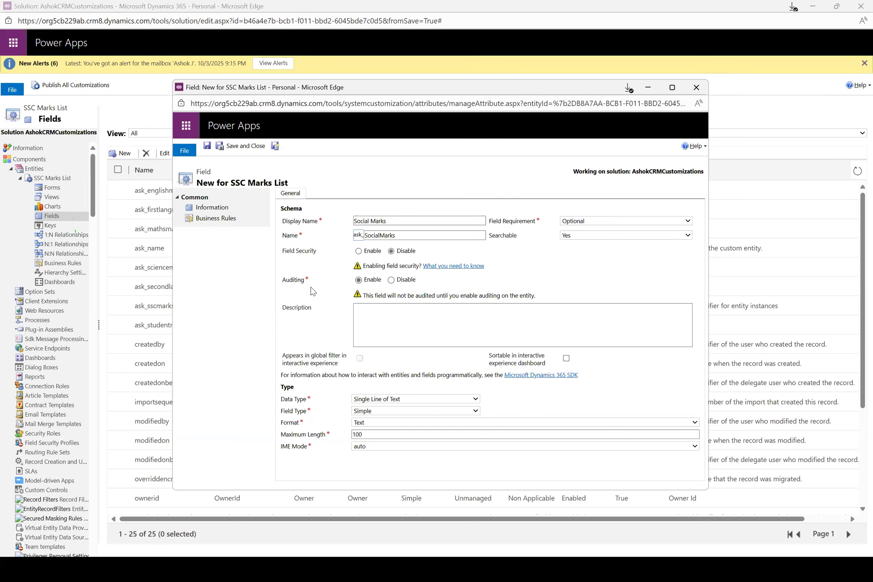
{"action": "left_click", "coordinate": [391, 400]}
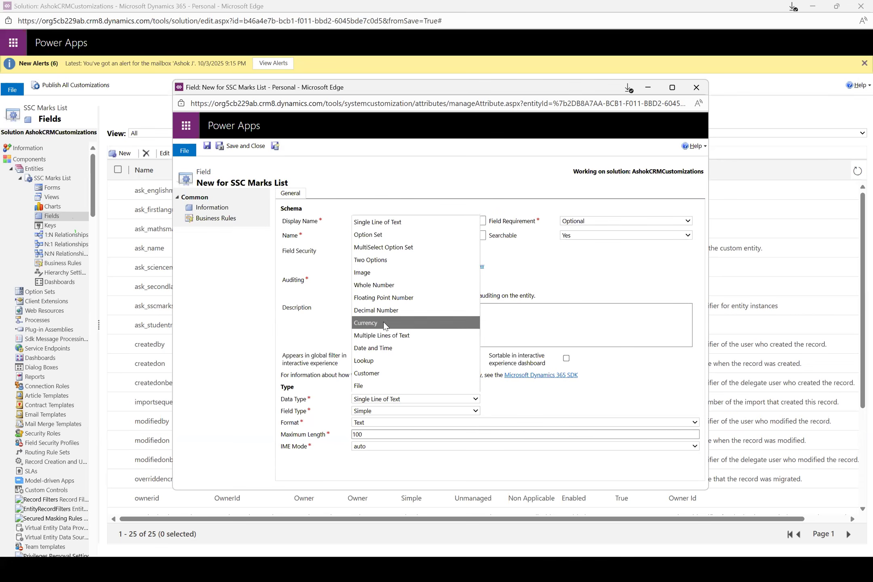
{"action": "left_click", "coordinate": [388, 285]}
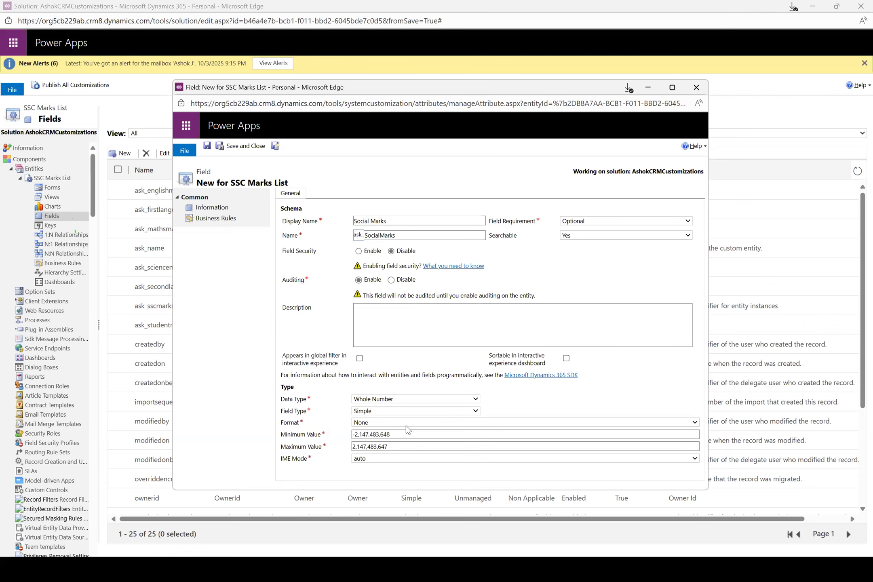
{"action": "left_click_drag", "start_coordinate": [402, 434], "coordinate": [264, 445]}
{"action": "type", "text": "0"}
{"action": "key", "text": "Tab"}
{"action": "key", "text": "BackSpace"}
{"action": "type", "text": "100"}
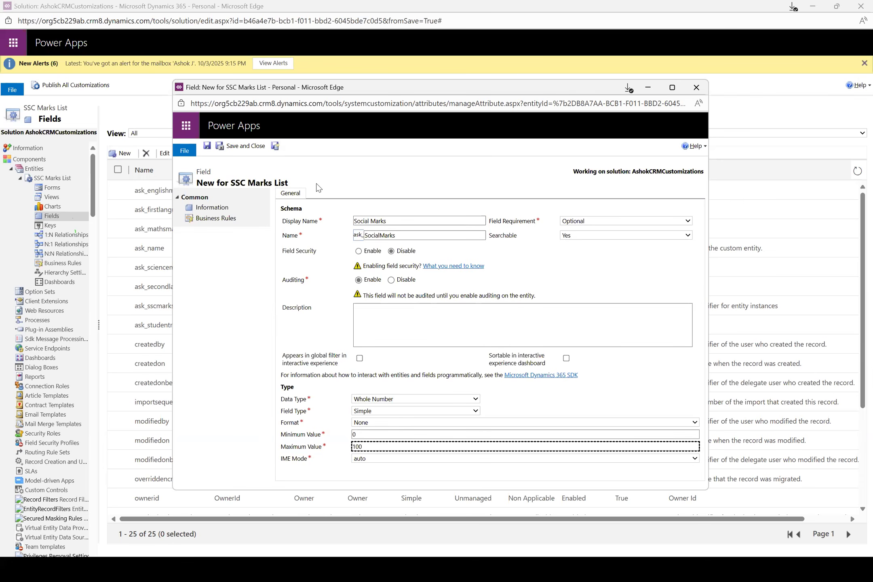
{"action": "left_click", "coordinate": [277, 148]}
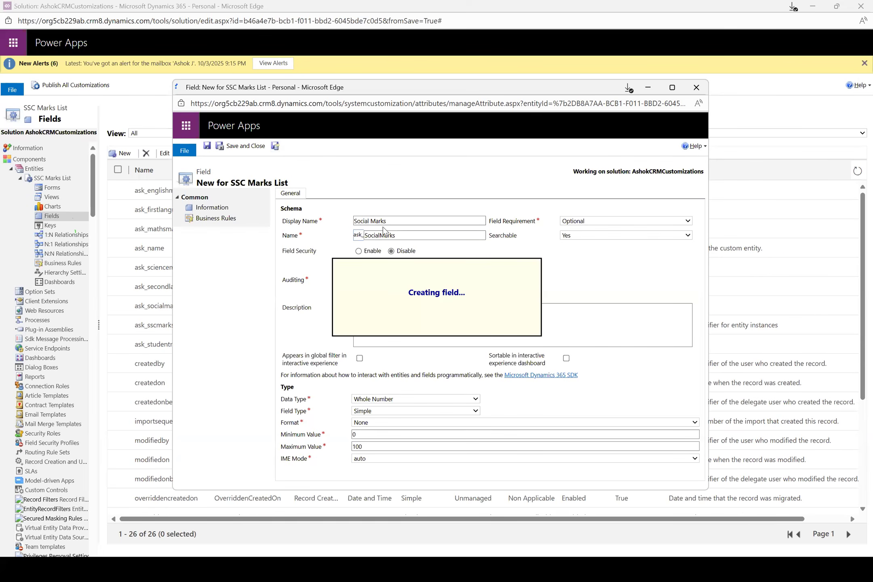
- Name the new SSC Marks List field "Total Secured Marks" and make it a Whole Number
{"action": "left_click", "coordinate": [398, 223]}
{"action": "type", "text": "T"}
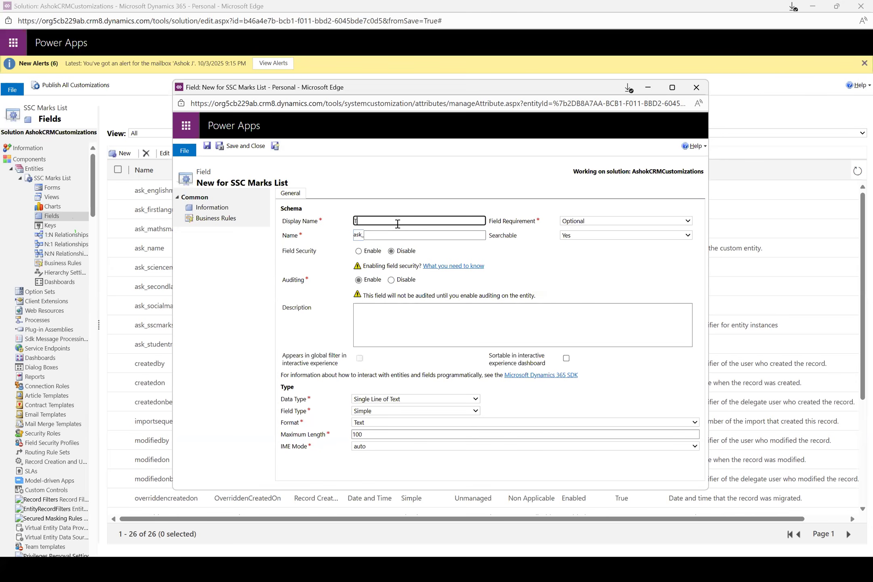
{"action": "type", "text": "otal Secured Marks"}
{"action": "left_click", "coordinate": [297, 301]}
{"action": "left_click", "coordinate": [416, 400]}
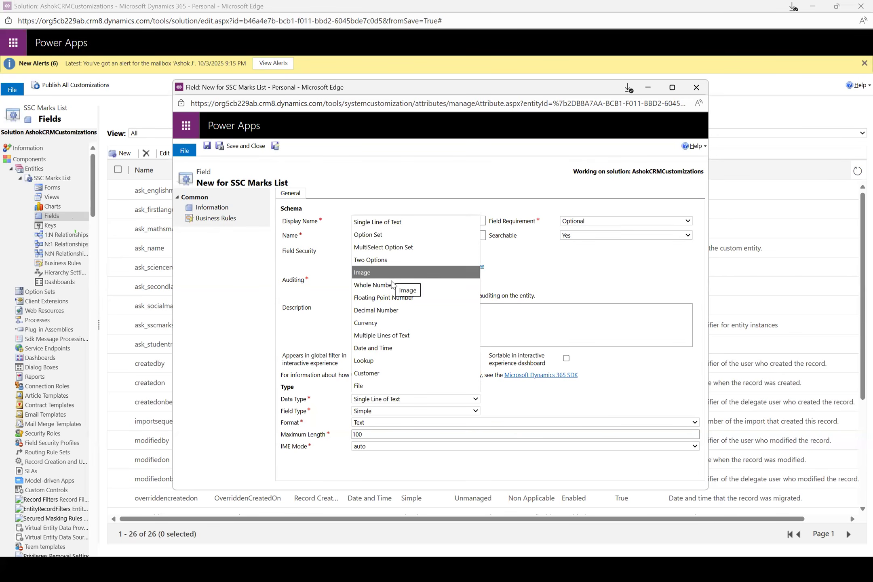
{"action": "left_click", "coordinate": [376, 285]}
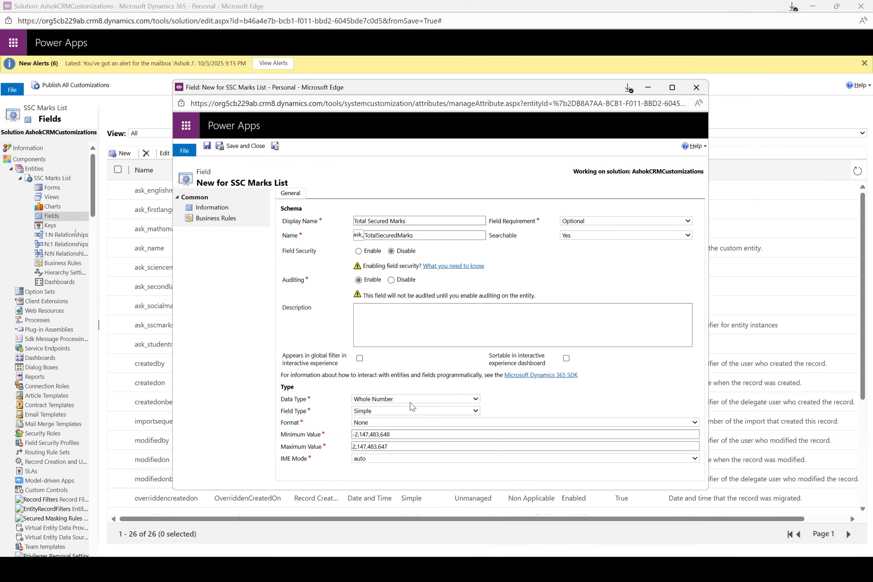
- Limit the Total Secured Marks field to values from 0 to 600, then save it and open a new field
{"action": "left_click_drag", "start_coordinate": [315, 427], "coordinate": [403, 439]}
{"action": "left_click", "coordinate": [404, 438]}
{"action": "triple_click", "coordinate": [407, 434]}
{"action": "left_click", "coordinate": [408, 435]}
{"action": "left_click_drag", "start_coordinate": [407, 435], "coordinate": [293, 431]}
{"action": "type", "text": "0"}
{"action": "left_click_drag", "start_coordinate": [394, 446], "coordinate": [299, 446]}
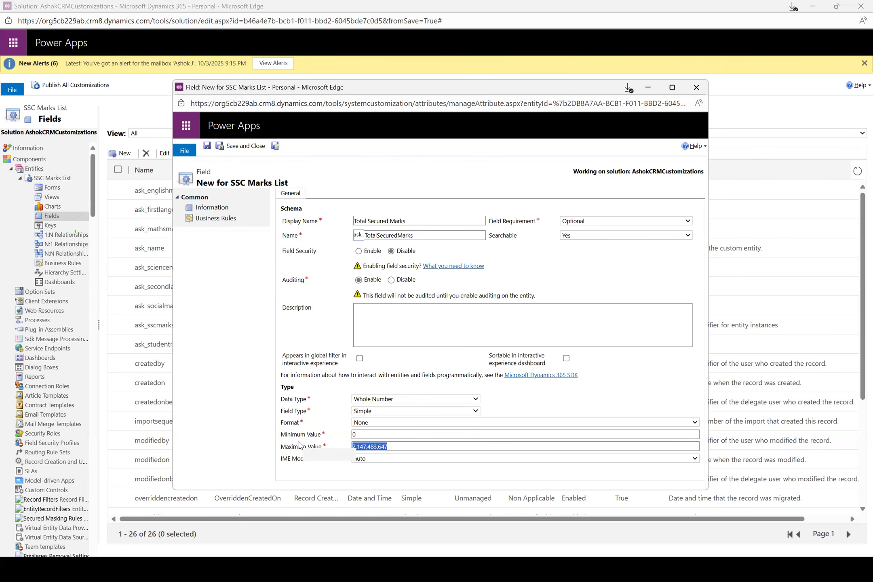
{"action": "type", "text": "600"}
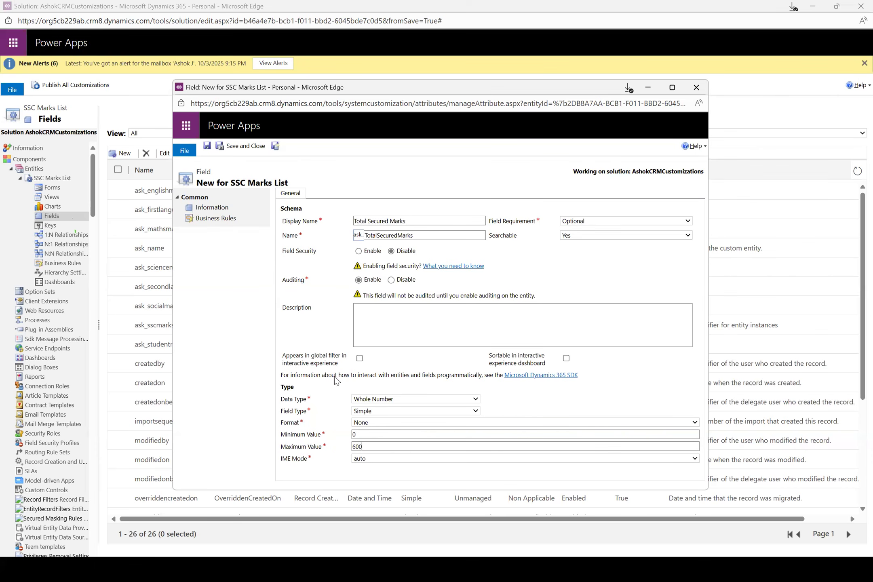
{"action": "left_click", "coordinate": [272, 146]}
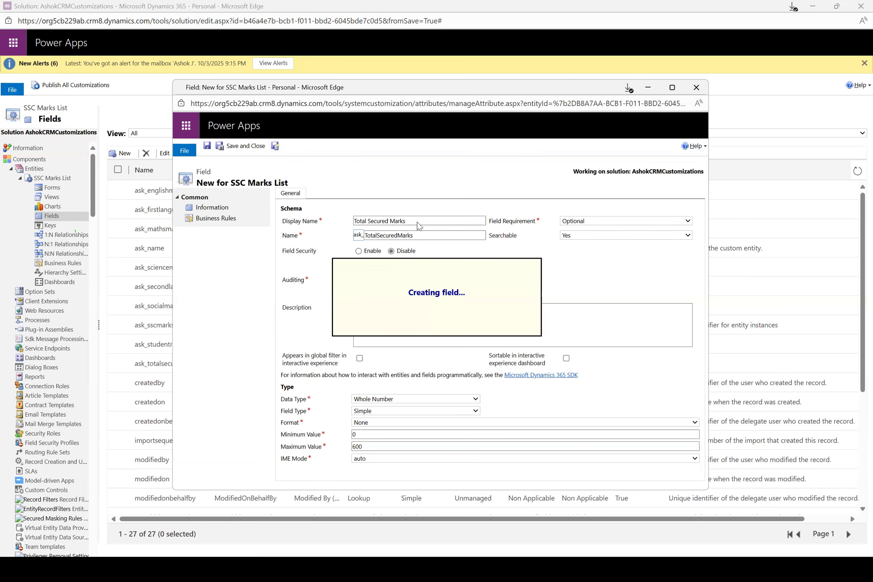
- Name the new field "Total Secured Percentage" and set its data type to Decimal Number
{"action": "type", "text": "Total Secured Ma"}
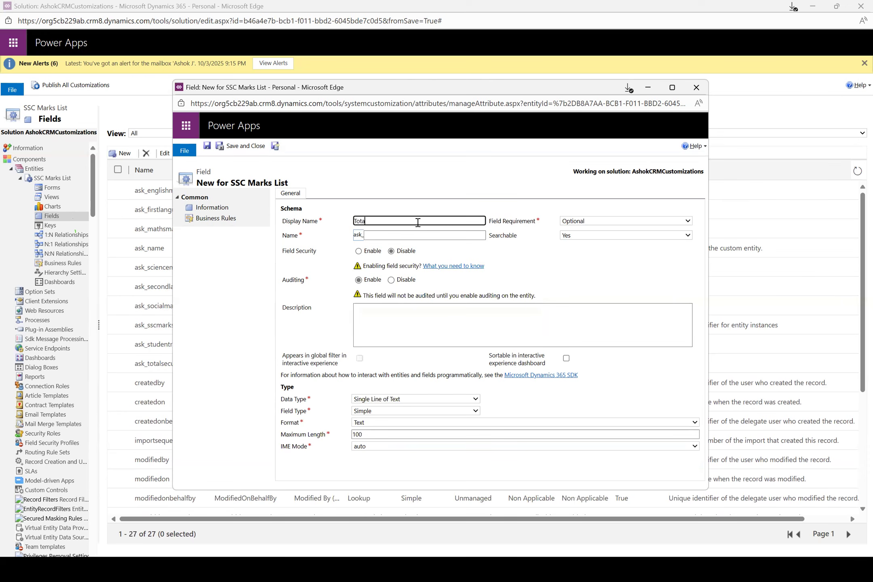
{"action": "key", "text": "BackSpace"}
{"action": "key", "text": "BackSpace"}
{"action": "type", "text": "Percentage"}
{"action": "left_click", "coordinate": [526, 263]}
{"action": "left_click", "coordinate": [406, 398]}
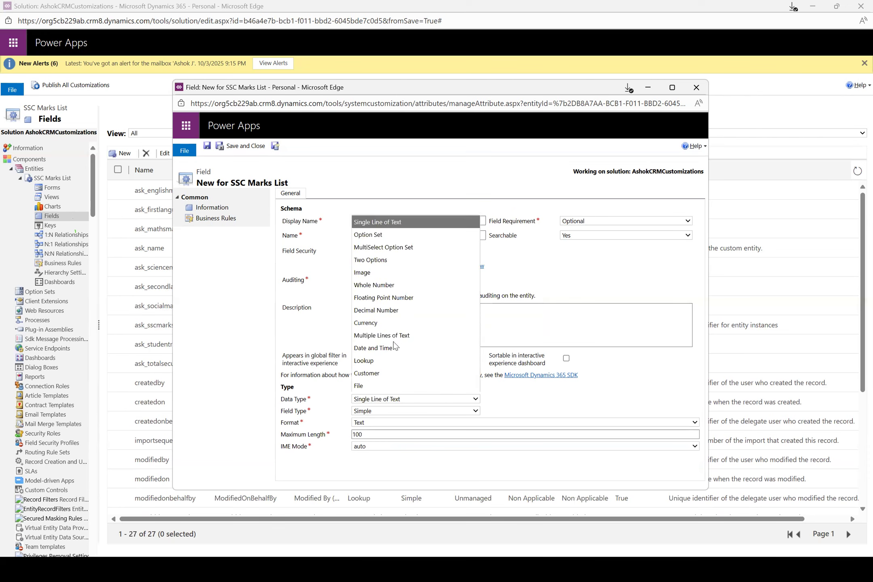
{"action": "left_click", "coordinate": [394, 310]}
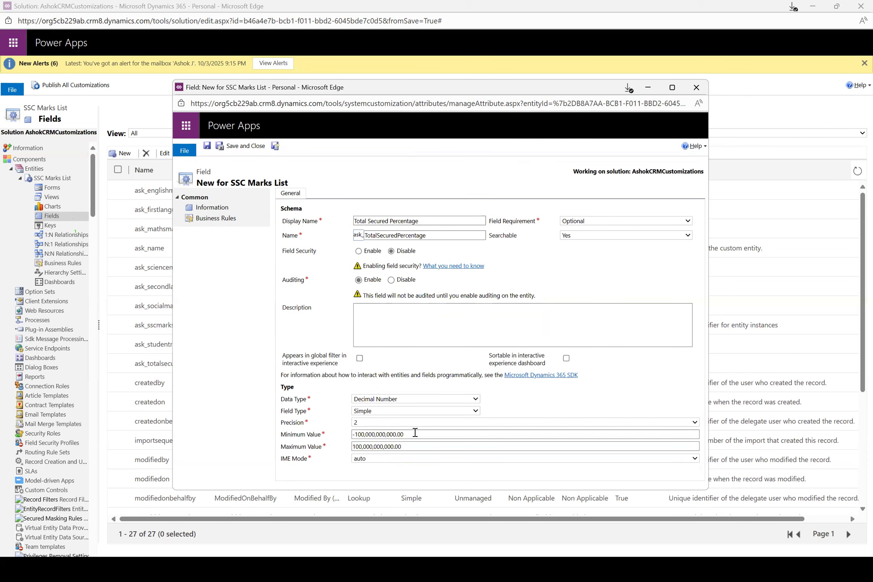
- Give Total Secured Percentage a minimum of 0 and a maximum of 100, then save it and open a new field
{"action": "left_click", "coordinate": [362, 433]}
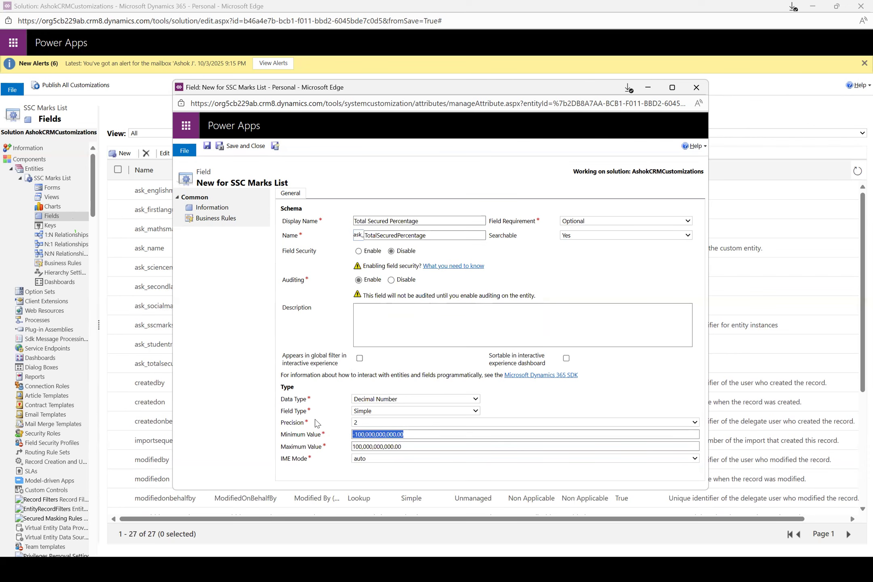
{"action": "type", "text": "0"}
{"action": "key", "text": "Tab"}
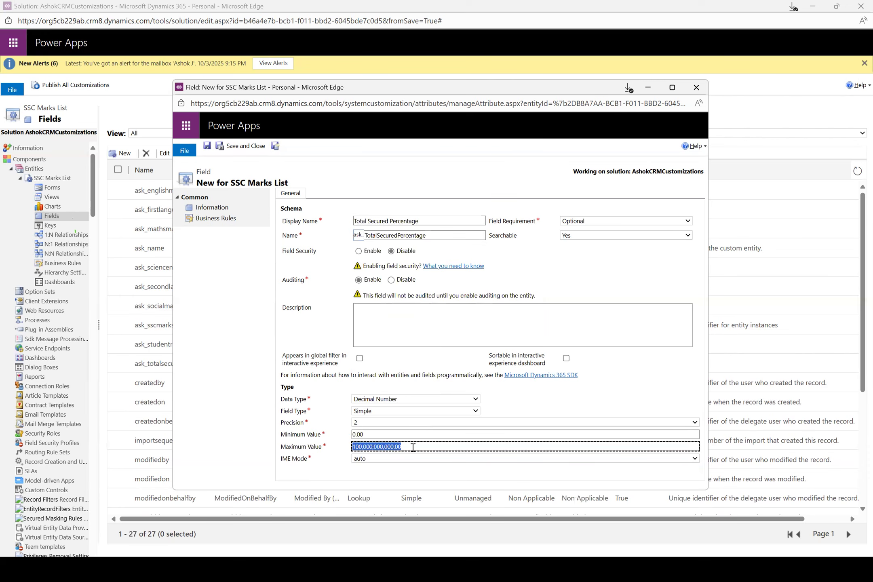
{"action": "type", "text": "100"}
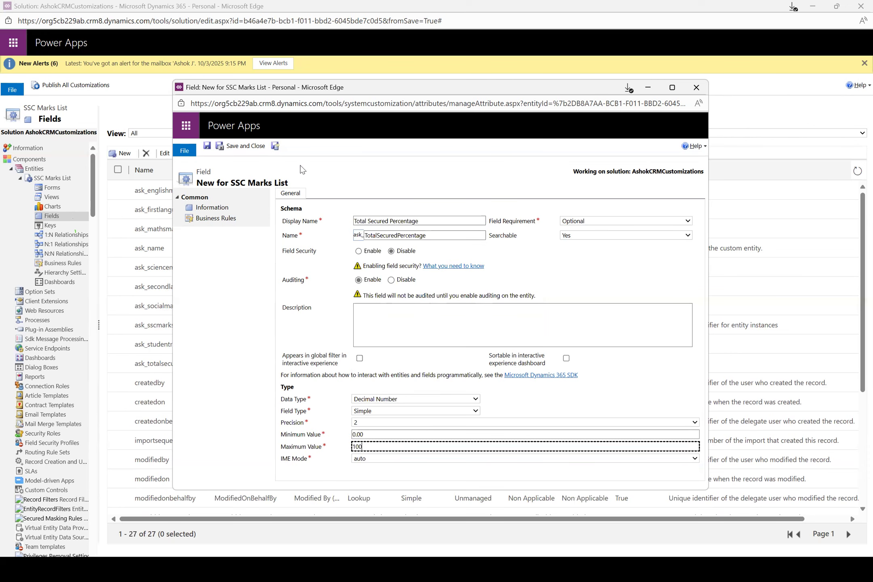
{"action": "left_click", "coordinate": [277, 151]}
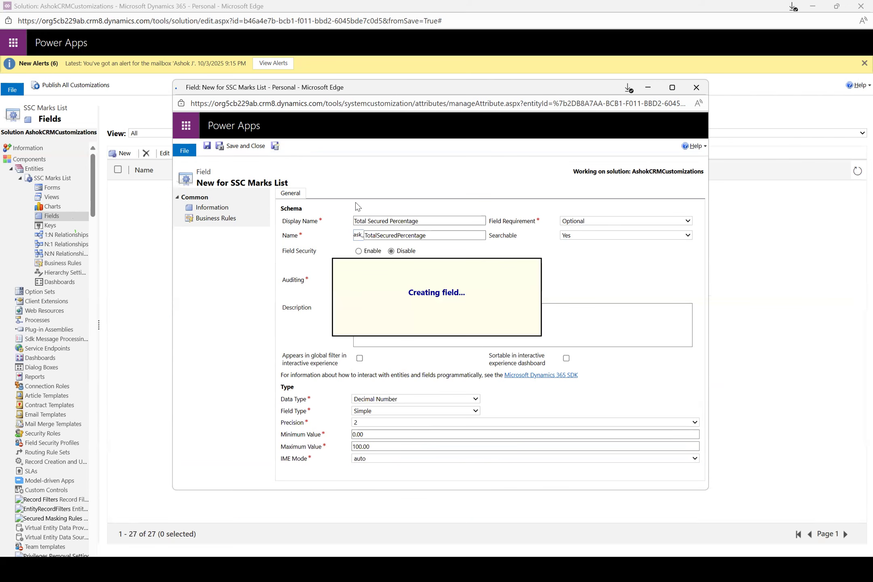
- Name the new field "Grade" and set its data type to Option Set
{"action": "type", "text": "Grade"}
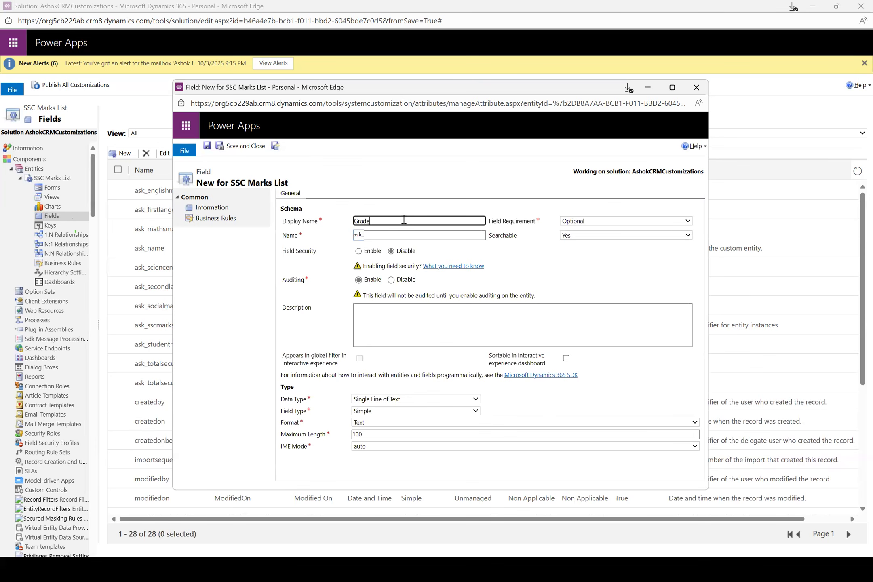
{"action": "left_click", "coordinate": [566, 260]}
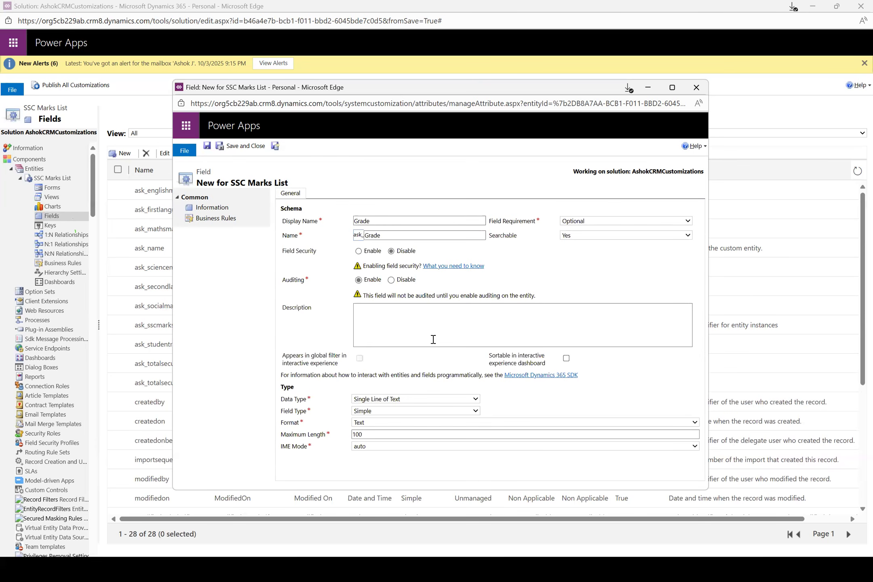
{"action": "left_click", "coordinate": [416, 399]}
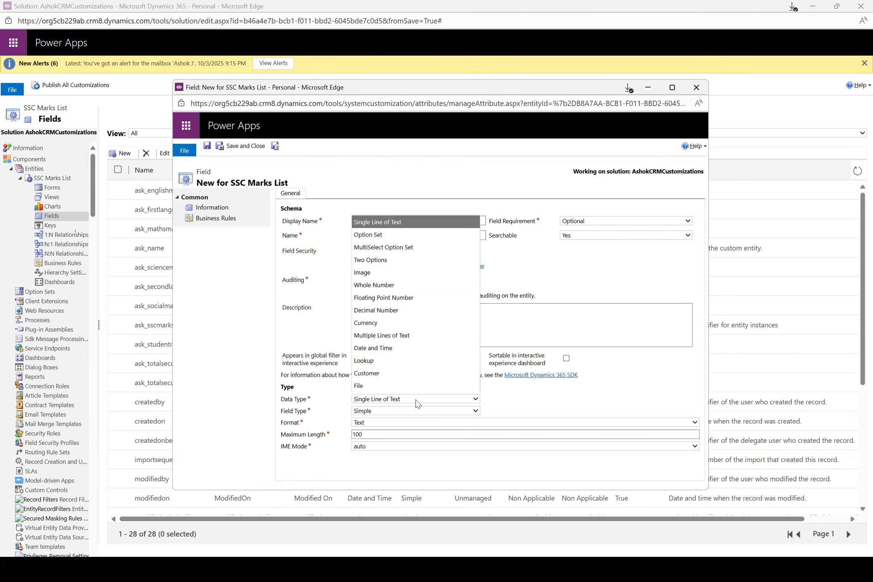
{"action": "left_click", "coordinate": [394, 234]}
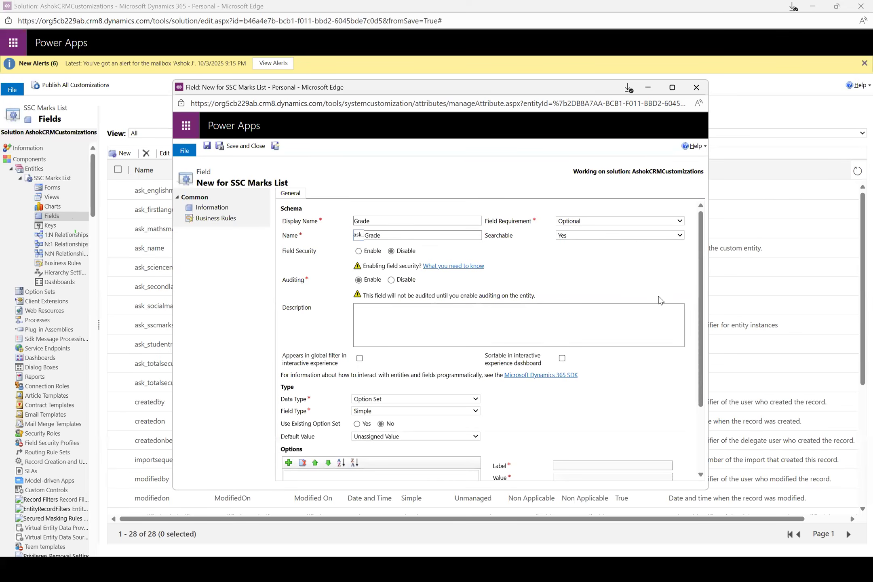
{"action": "left_click_drag", "start_coordinate": [700, 291], "coordinate": [705, 263]}
{"action": "left_click", "coordinate": [604, 221]}
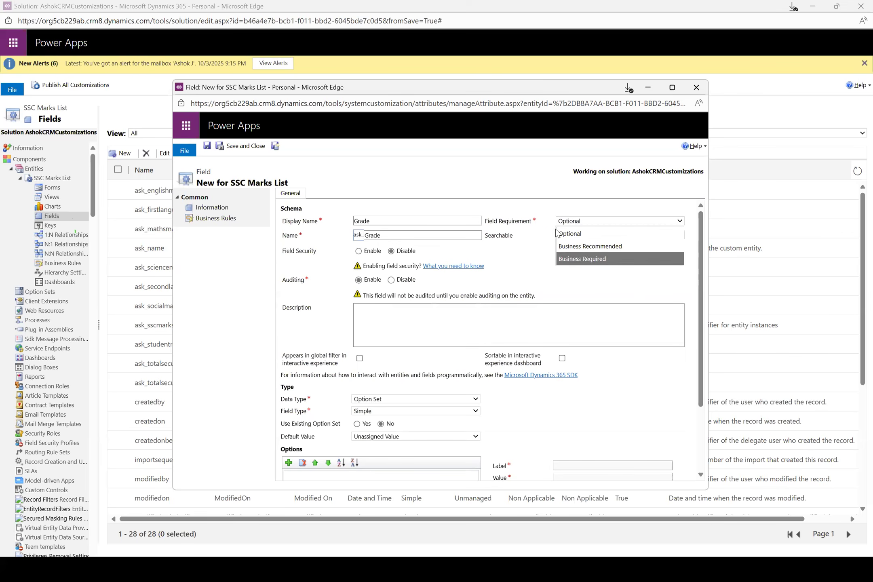
{"action": "left_click", "coordinate": [650, 277]}
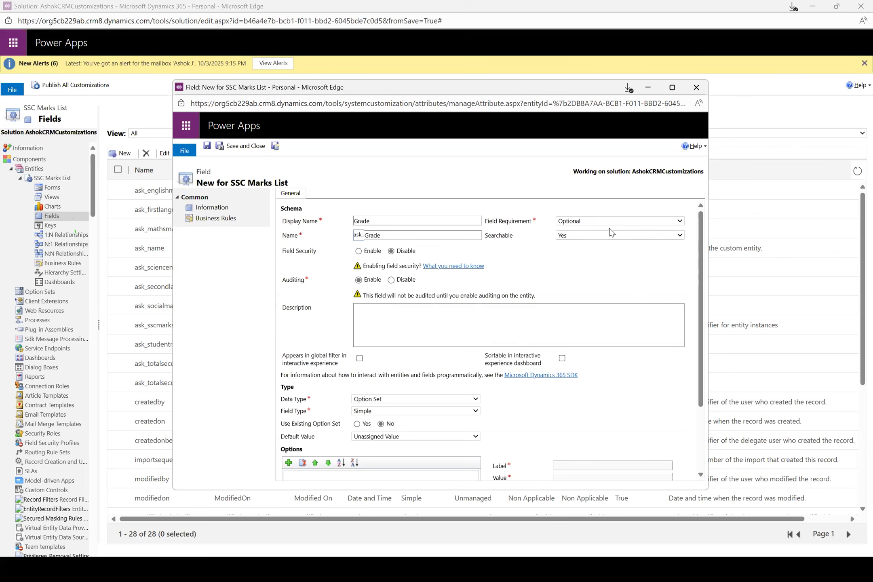
{"action": "left_click", "coordinate": [609, 220]}
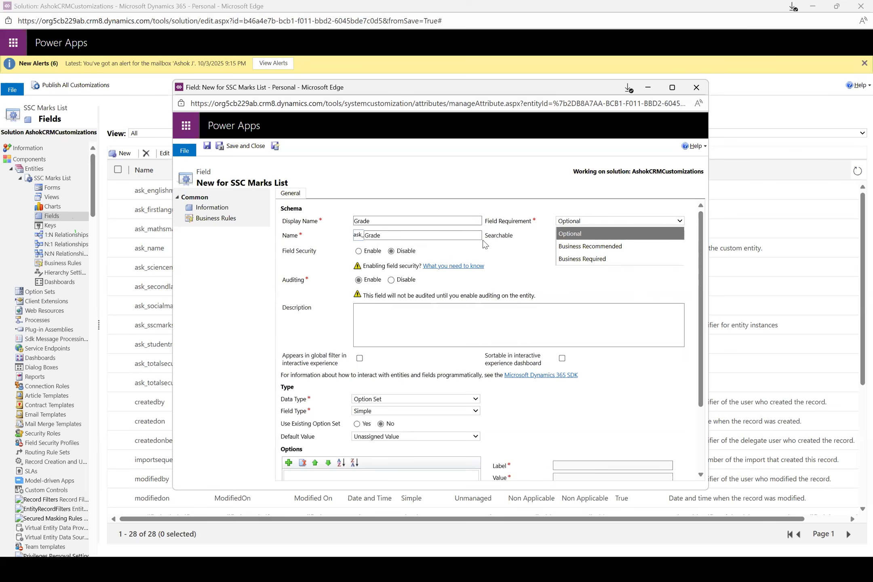
{"action": "left_click", "coordinate": [527, 262]}
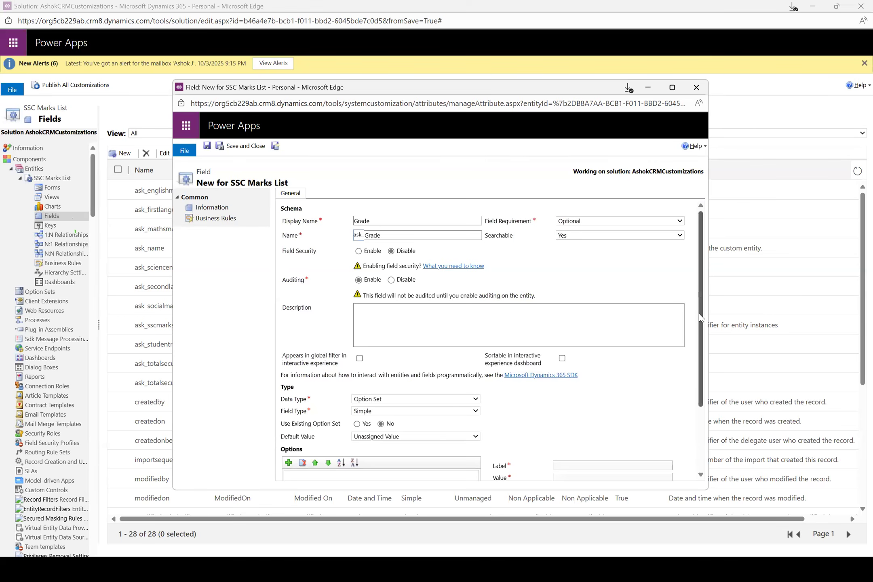
- Add three new options to the Grade field's option set
{"action": "scroll", "coordinate": [700, 313], "scroll_direction": "down", "scroll_amount": 3}
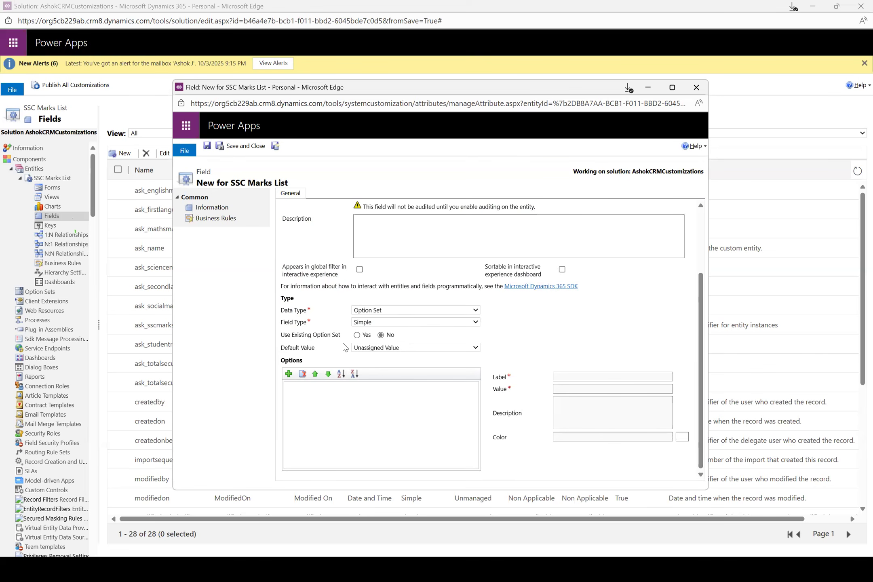
{"action": "left_click", "coordinate": [289, 374]}
{"action": "left_click", "coordinate": [289, 374]}
{"action": "left_click", "coordinate": [289, 374]}
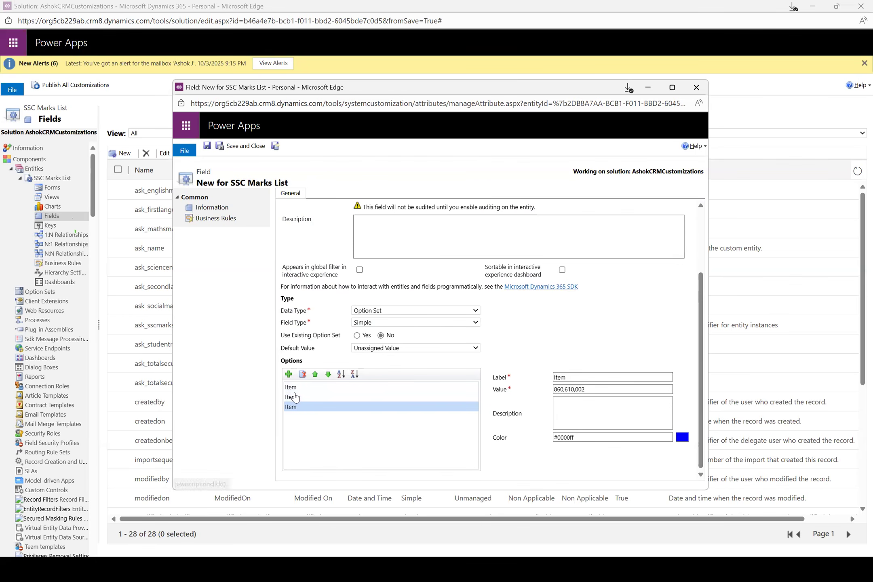
- Label the three Grade options A, B and C in order, then save the field and open a new one
{"action": "left_click", "coordinate": [295, 397]}
{"action": "left_click", "coordinate": [301, 387]}
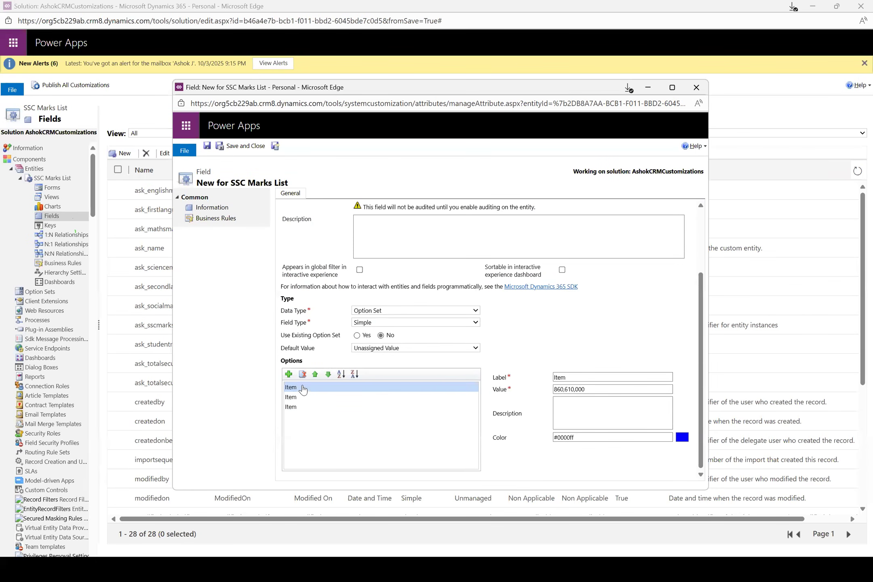
{"action": "double_click", "coordinate": [593, 377]}
{"action": "type", "text": "A"}
{"action": "left_click", "coordinate": [300, 398]}
{"action": "double_click", "coordinate": [586, 377]}
{"action": "type", "text": "B"}
{"action": "left_click", "coordinate": [310, 407]}
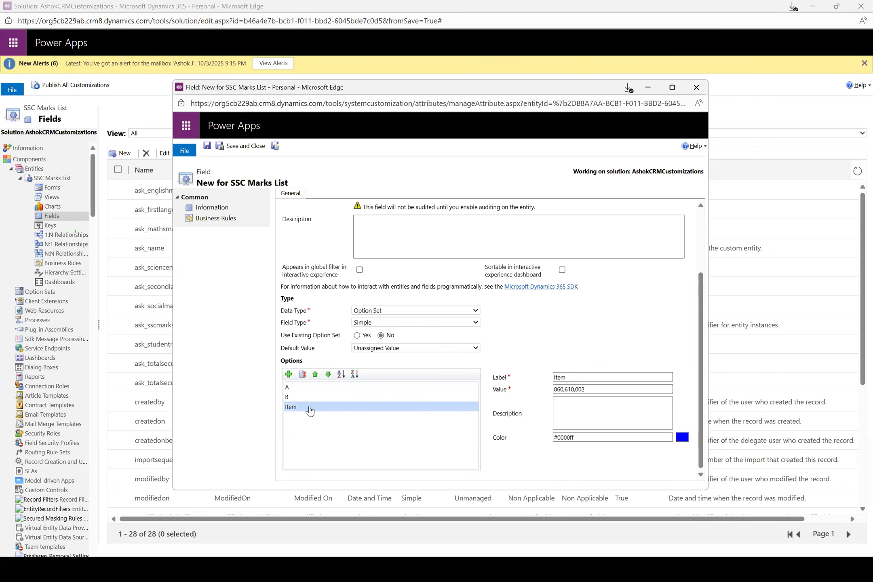
{"action": "double_click", "coordinate": [555, 377]}
{"action": "type", "text": "C"}
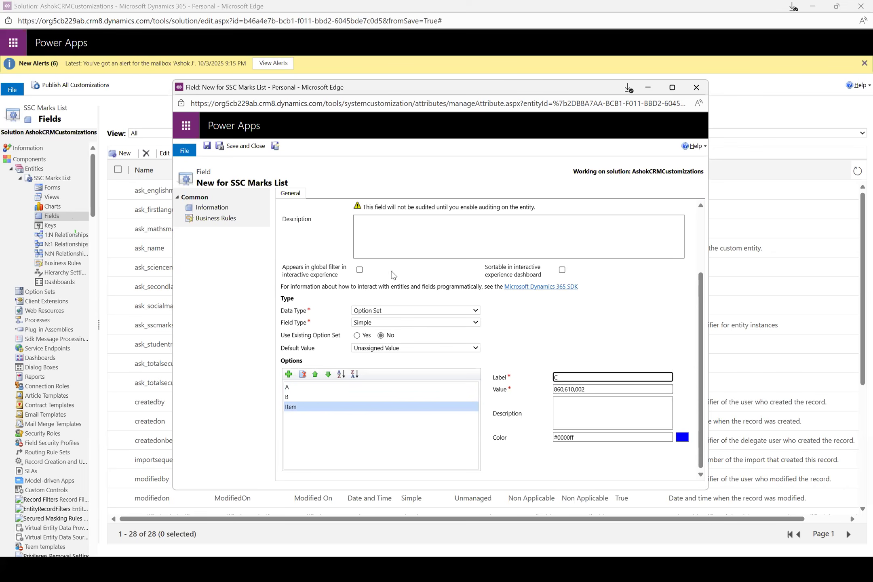
{"action": "left_click", "coordinate": [276, 146]}
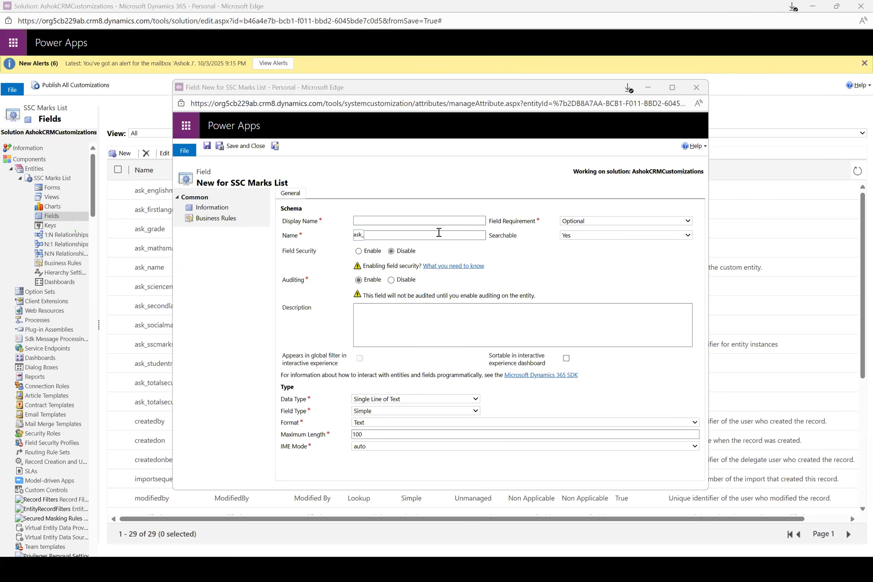
- Name the new field "Results" and set its data type to Option Set
{"action": "left_click", "coordinate": [426, 223]}
{"action": "type", "text": "Results"}
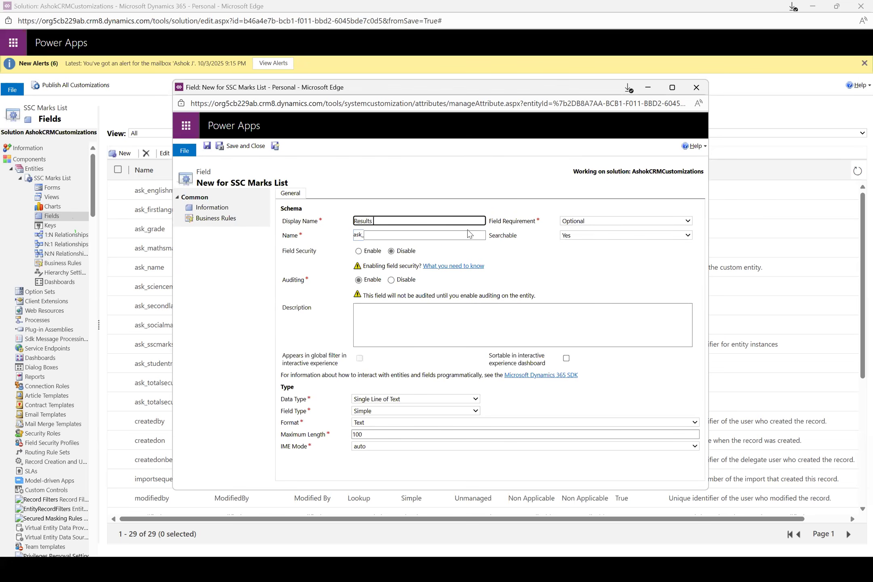
{"action": "left_click", "coordinate": [584, 266]}
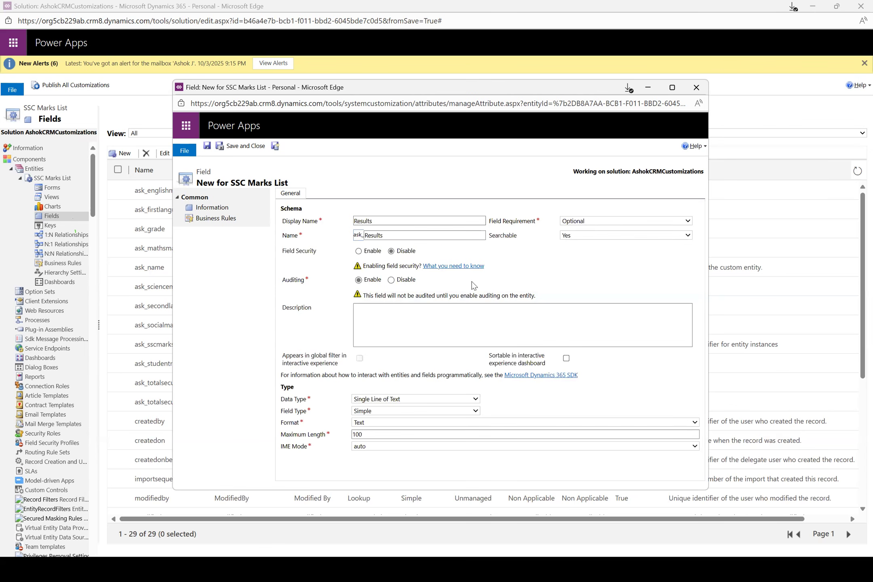
{"action": "left_click", "coordinate": [423, 400]}
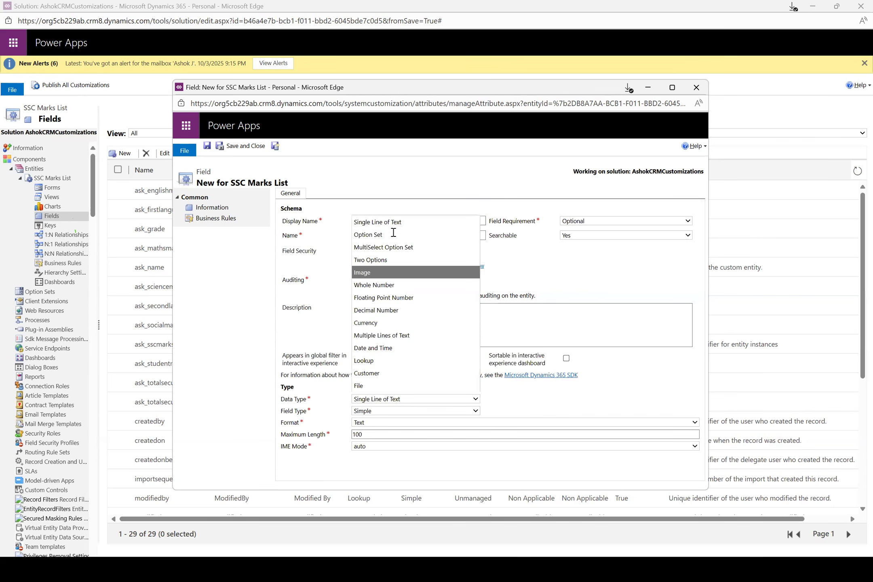
{"action": "left_click", "coordinate": [393, 234]}
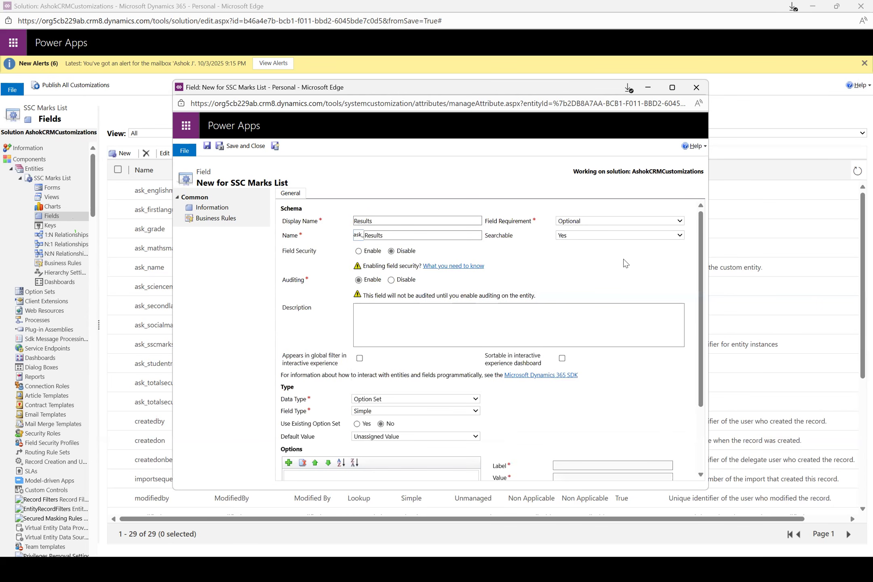
- Add two new options to the Results field's option set
{"action": "scroll", "coordinate": [701, 283], "scroll_direction": "down", "scroll_amount": 1}
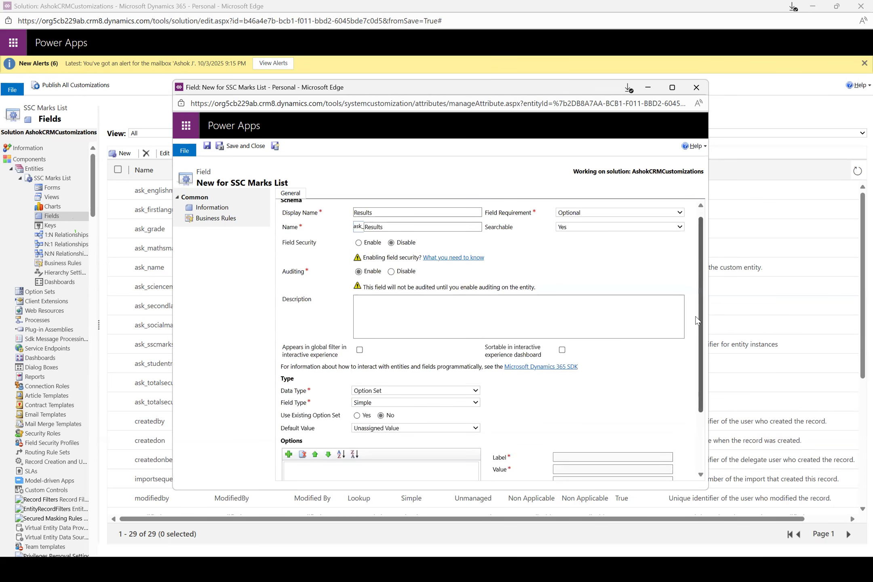
{"action": "scroll", "coordinate": [296, 378], "scroll_direction": "down", "scroll_amount": 2}
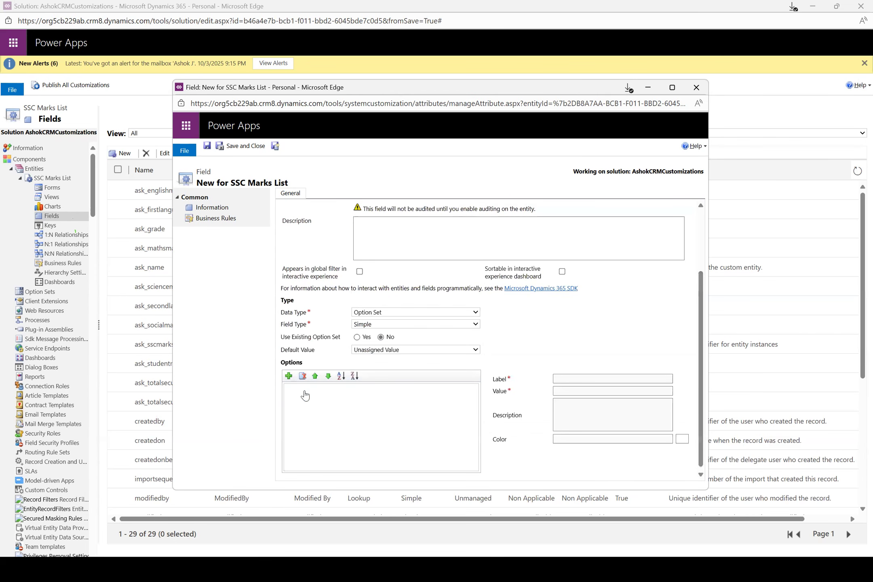
{"action": "double_click", "coordinate": [289, 376]}
{"action": "left_click", "coordinate": [304, 391]}
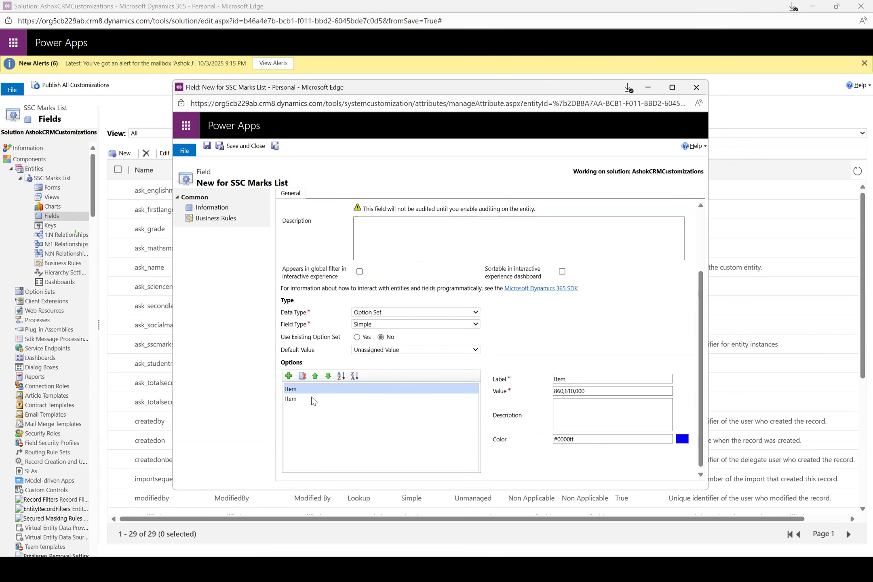
- Label the second Results option "Pass" and the first one "Fail"
{"action": "left_click", "coordinate": [476, 399]}
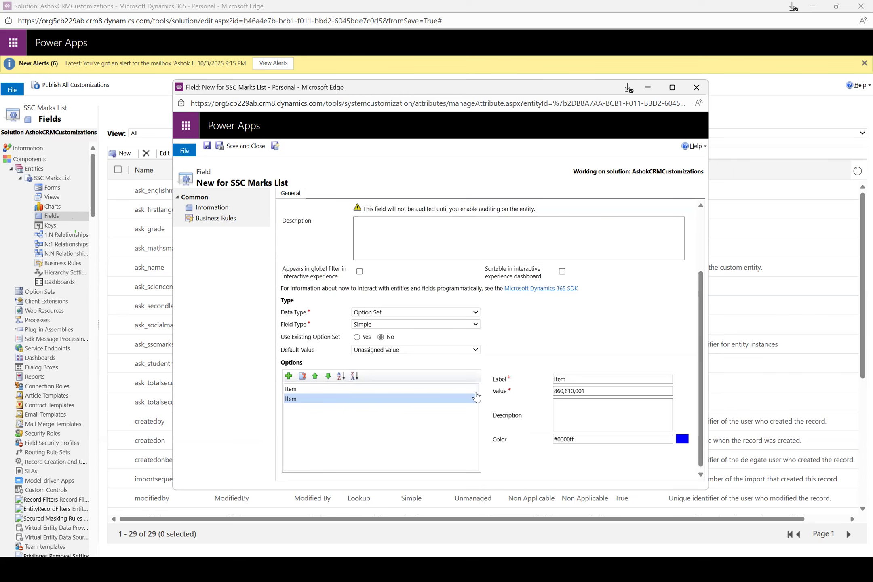
{"action": "type", "text": "Pass"}
{"action": "left_click", "coordinate": [328, 389]}
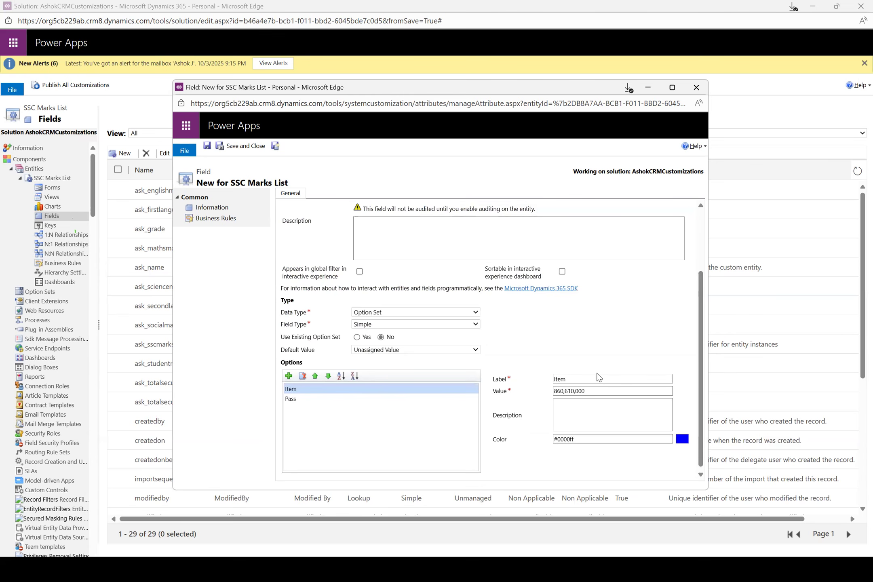
{"action": "key", "text": "Tab"}
{"action": "type", "text": "Fail"}
{"action": "key", "text": "Tab"}
- Try relabeling the first Results option as "Pass"
{"action": "left_click", "coordinate": [301, 399]}
{"action": "left_click", "coordinate": [580, 378]}
{"action": "left_click", "coordinate": [325, 389]}
{"action": "left_click", "coordinate": [500, 382]}
{"action": "key", "text": "ctrl+a"}
{"action": "type", "text": "Pass"}
{"action": "left_click", "coordinate": [522, 422]}
{"action": "left_click", "coordinate": [297, 403]}
{"action": "left_click", "coordinate": [506, 393]}
- Set the first Results option's label to "Fail", then save and close the field
{"action": "left_click", "coordinate": [318, 390]}
{"action": "left_click", "coordinate": [584, 380]}
{"action": "type", "text": "Fail"}
{"action": "left_click", "coordinate": [409, 431]}
{"action": "left_click_drag", "start_coordinate": [702, 373], "coordinate": [697, 265]}
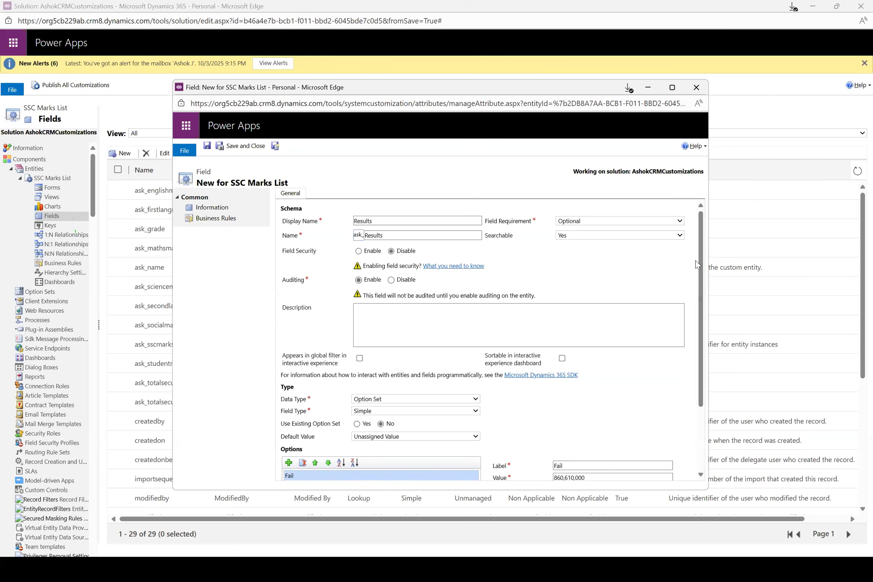
{"action": "left_click", "coordinate": [235, 147]}
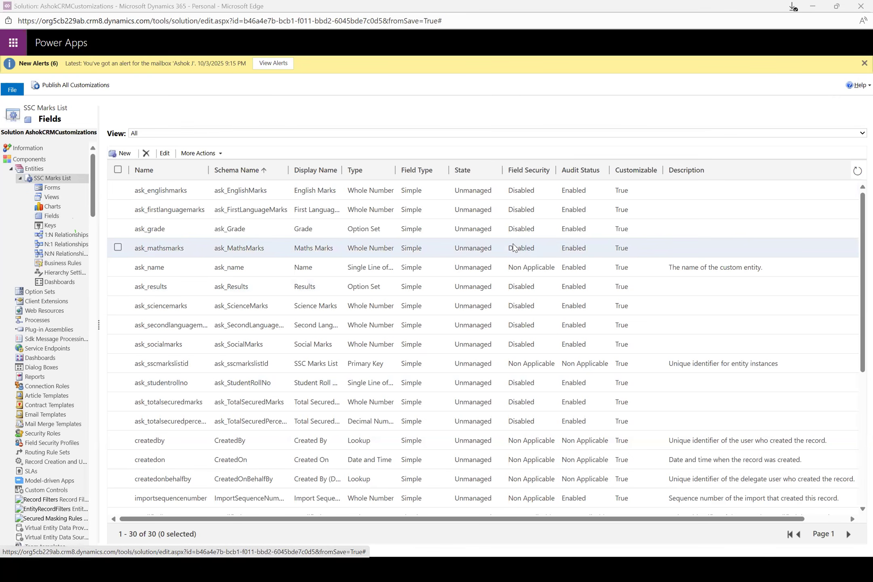
- Switch to the Dynamics 365 custom app, reload it and check the Extensions group for the SSC Marks List entity
{"action": "key", "text": "alt+Tab"}
{"action": "key", "text": "alt+Tab"}
{"action": "key", "text": "alt+Tab"}
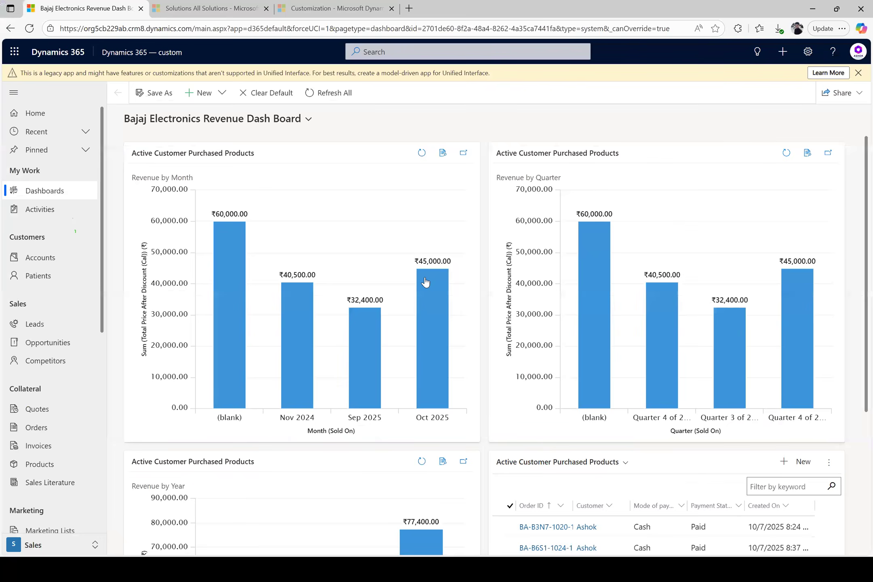
{"action": "left_click", "coordinate": [30, 28]}
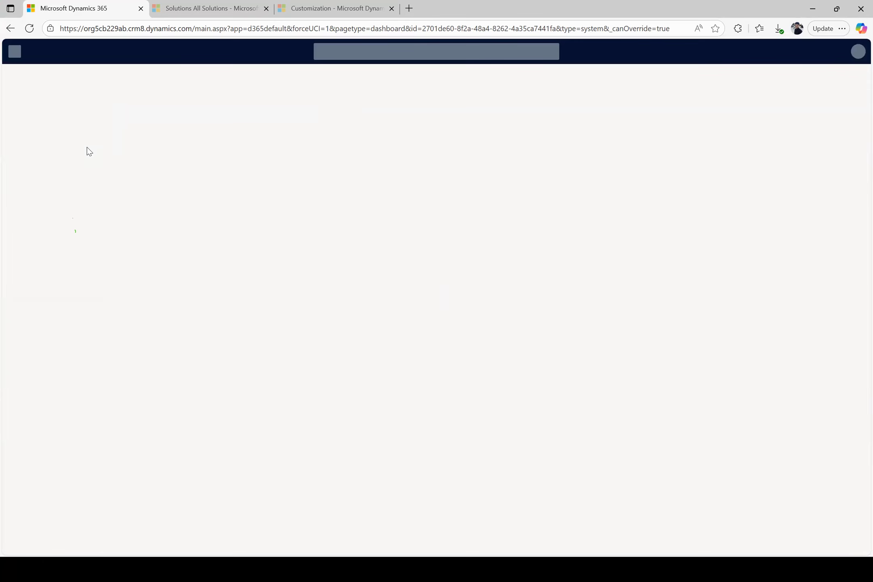
{"action": "left_click_drag", "start_coordinate": [99, 245], "coordinate": [108, 441]}
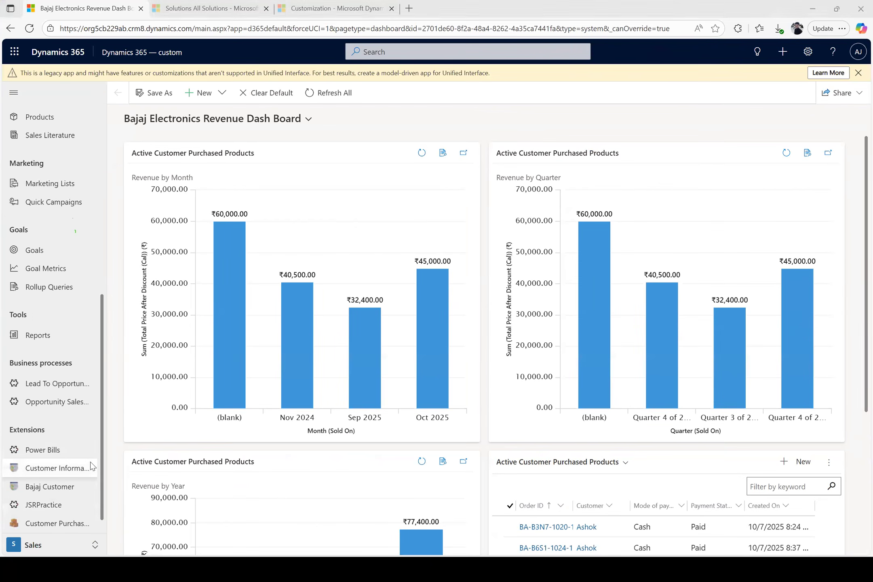
- Publish the SSC Marks List entity from the solution window and reload the Dynamics 365 custom app
{"action": "key", "text": "alt+Tab"}
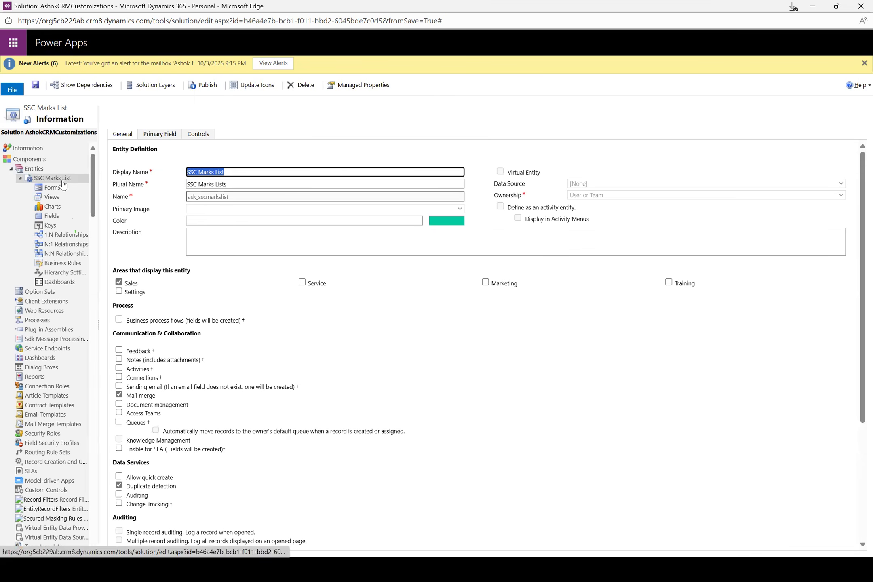
{"action": "left_click", "coordinate": [205, 86]}
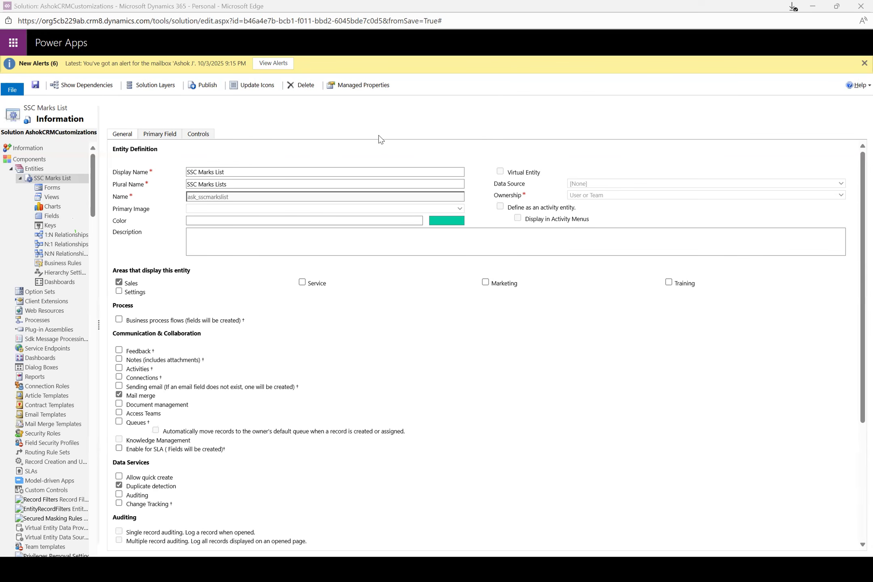
{"action": "key", "text": "alt+Tab"}
{"action": "key", "text": "alt+Tab"}
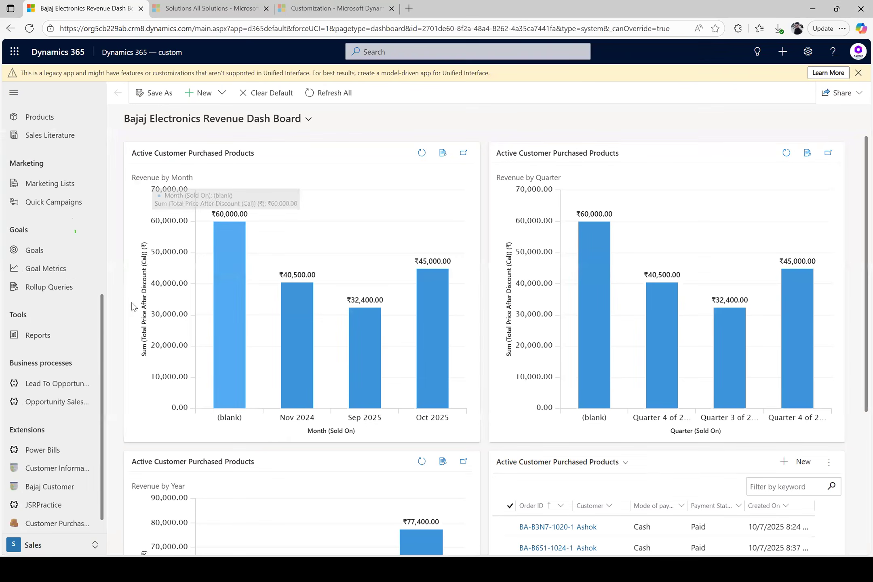
{"action": "scroll", "coordinate": [102, 340], "scroll_direction": "down", "scroll_amount": 1}
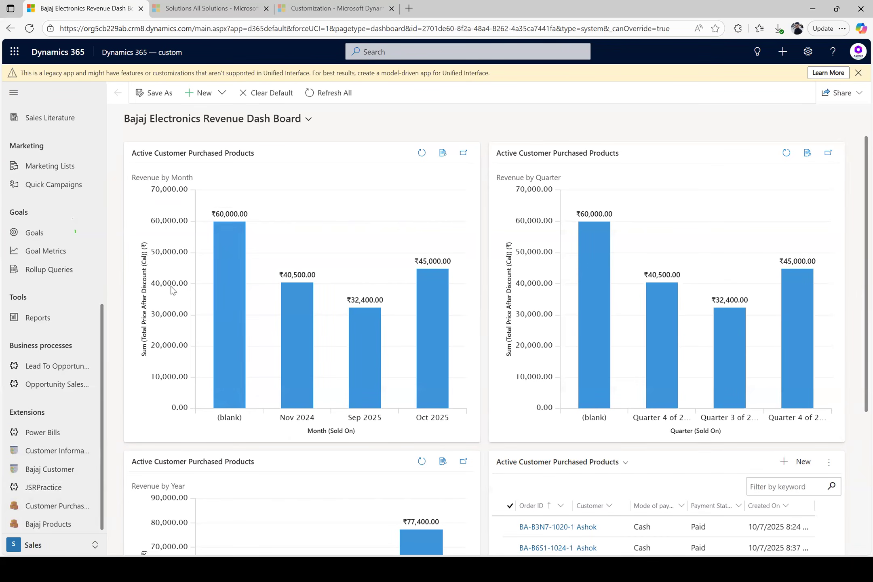
{"action": "left_click", "coordinate": [94, 385]}
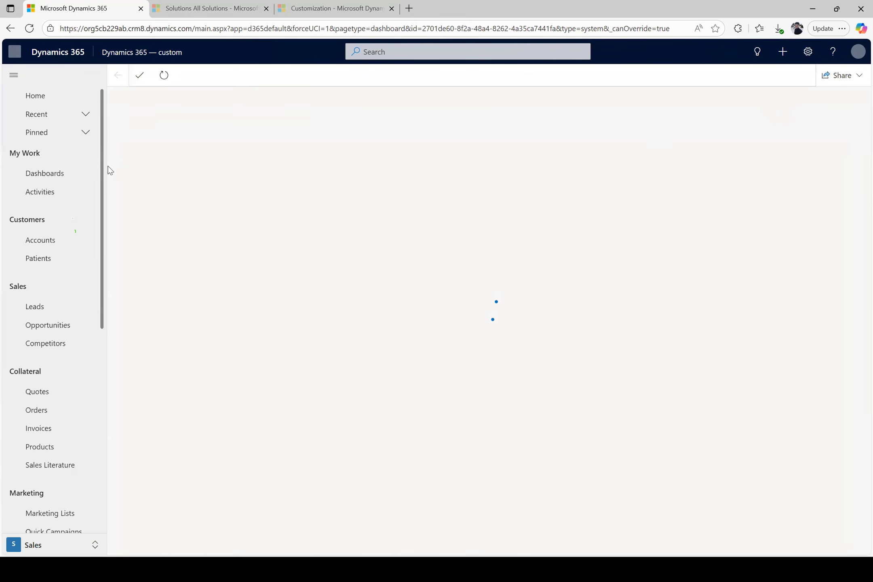
- Open the SSC Marks Lists area under Extensions and start a new record, entering the student's name
{"action": "left_click_drag", "start_coordinate": [101, 260], "coordinate": [121, 511]}
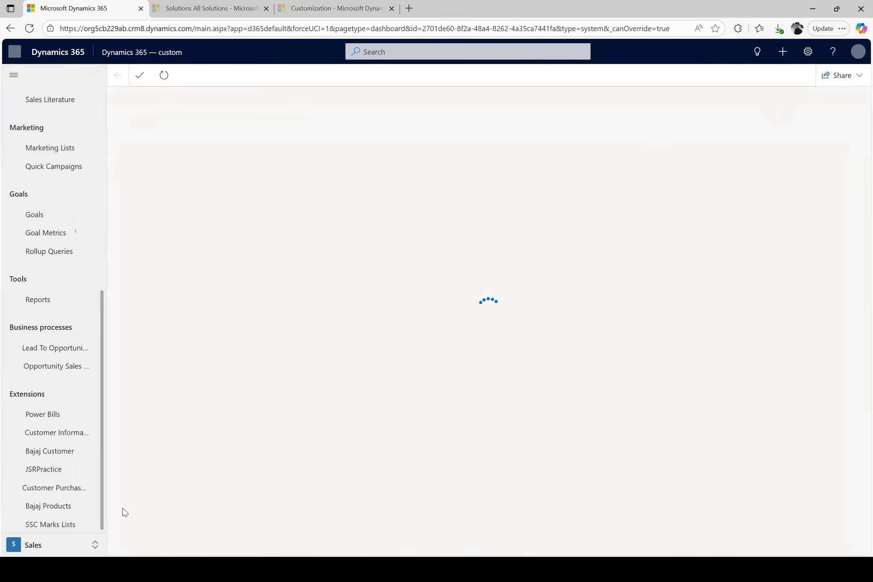
{"action": "left_click", "coordinate": [56, 525]}
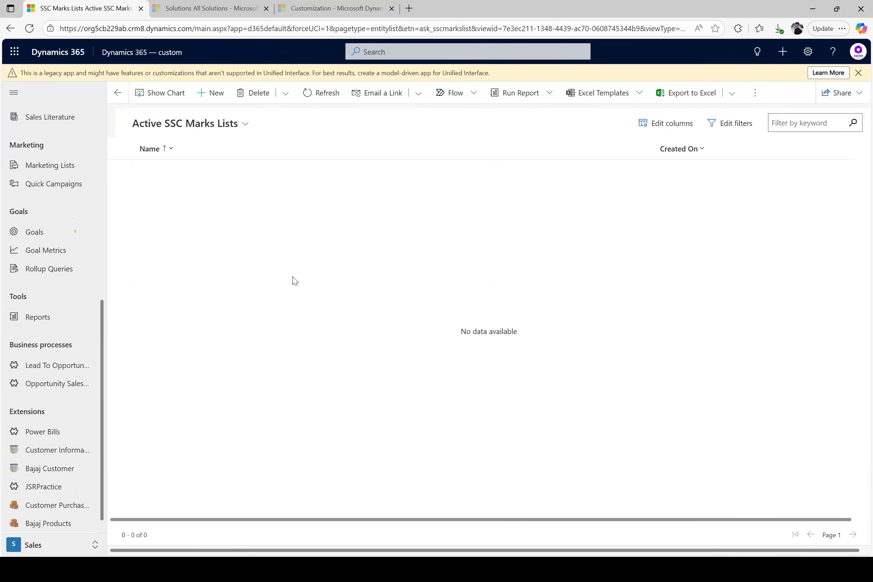
{"action": "left_click", "coordinate": [209, 101]}
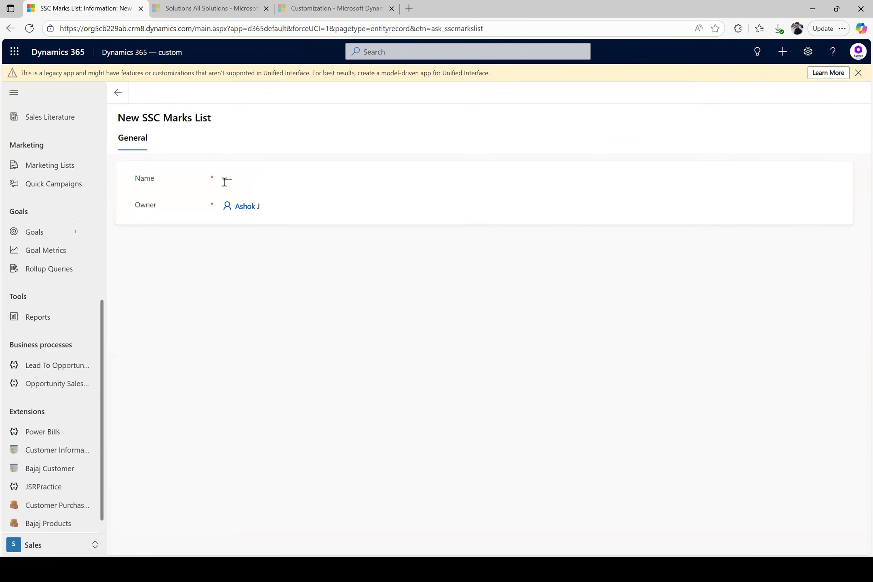
{"action": "left_click", "coordinate": [237, 179]}
{"action": "type", "text": "Ashok"}
{"action": "left_click", "coordinate": [226, 285]}
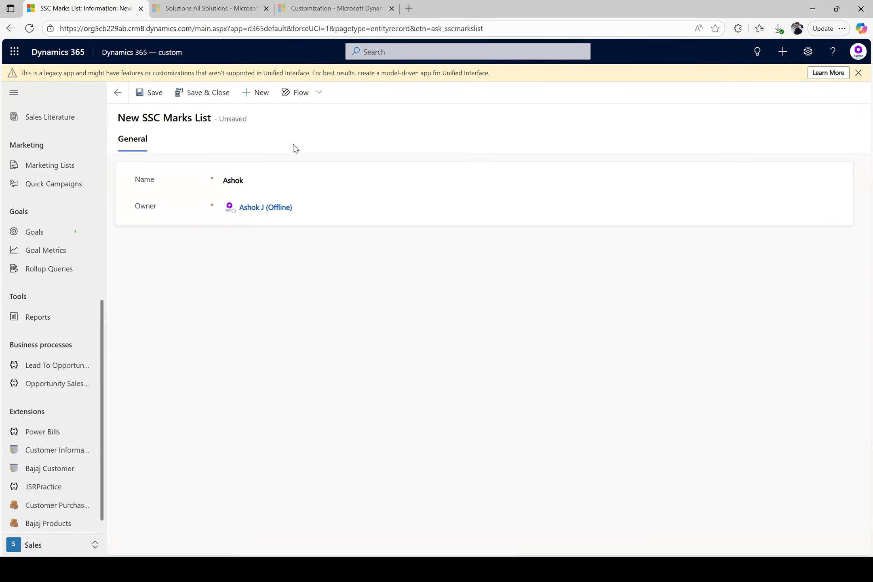
{"action": "left_click", "coordinate": [273, 182]}
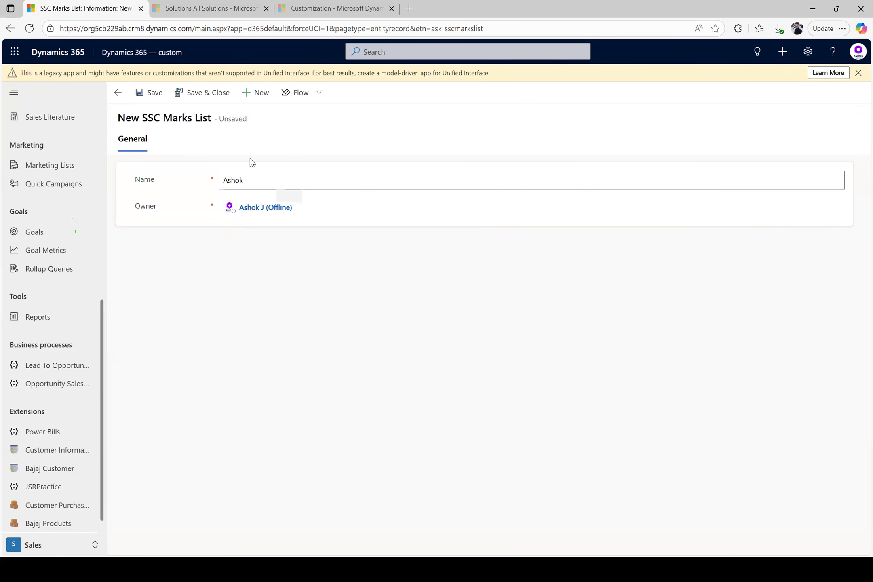
{"action": "left_click", "coordinate": [176, 143]}
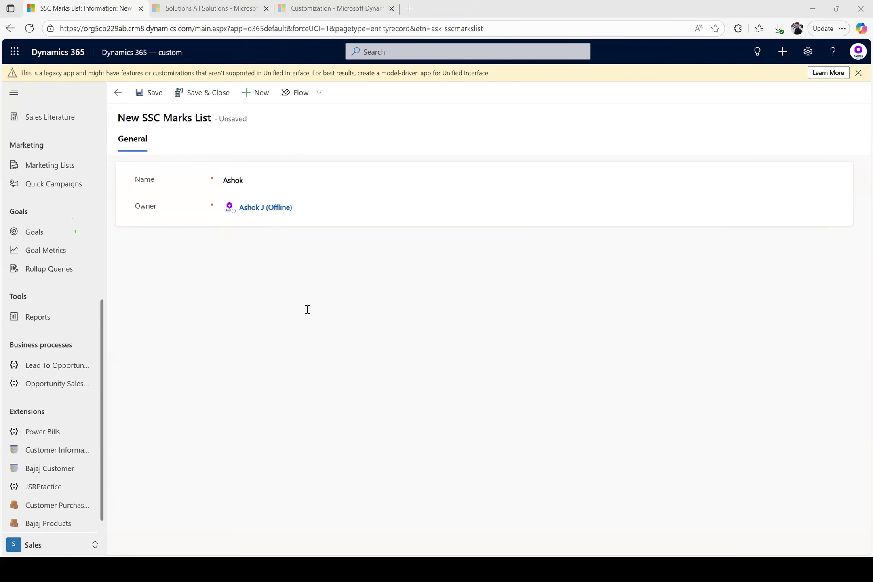
- Switch to Notepad++ and add the lines "Entity", "Fields" and "Form" below the numbered field list
{"action": "key", "text": "alt+Tab"}
{"action": "key", "text": "Return"}
{"action": "key", "text": "Return"}
{"action": "type", "text": "Entity"}
{"action": "key", "text": "Return"}
{"action": "type", "text": "Fie"}
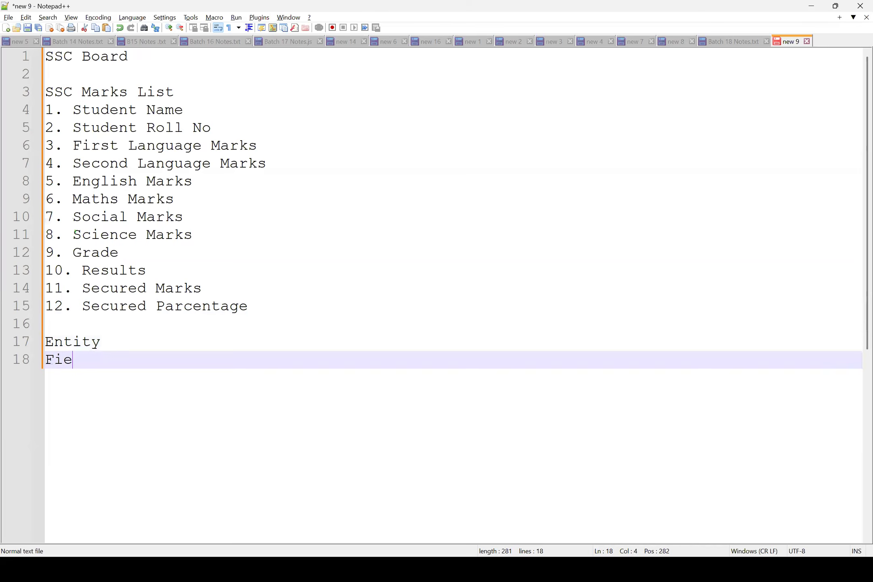
{"action": "type", "text": "lds"}
{"action": "key", "text": "Return"}
{"action": "type", "text": "Forms"}
{"action": "key", "text": "BackSpace"}
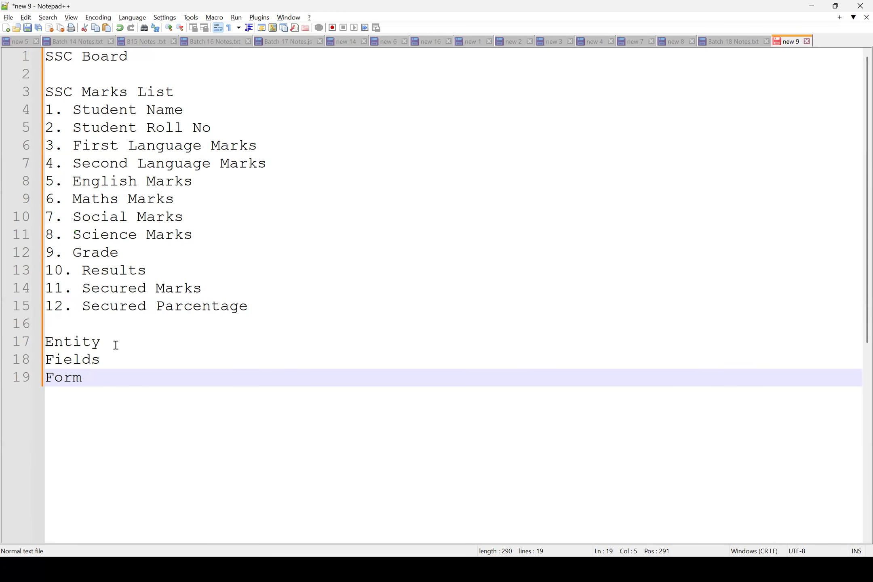
{"action": "left_click_drag", "start_coordinate": [114, 347], "coordinate": [44, 344]}
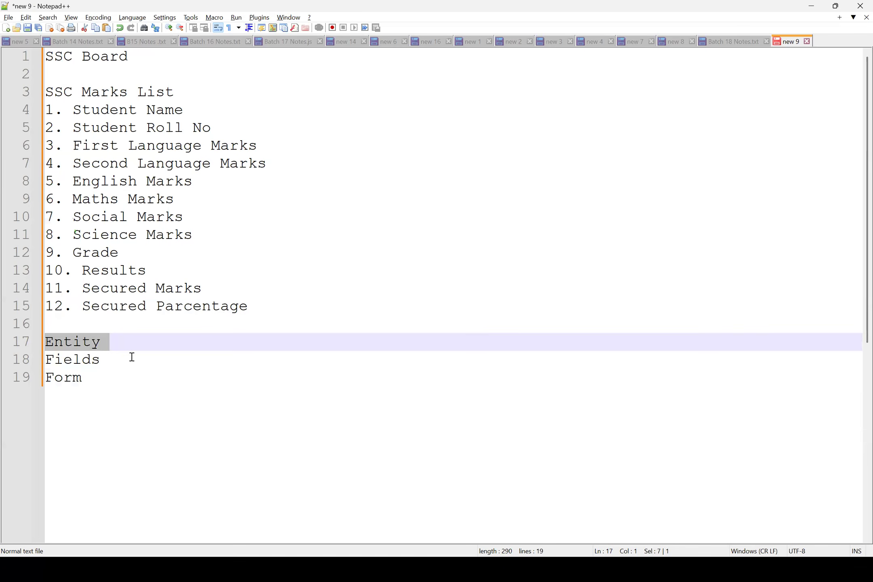
{"action": "left_click", "coordinate": [132, 357]}
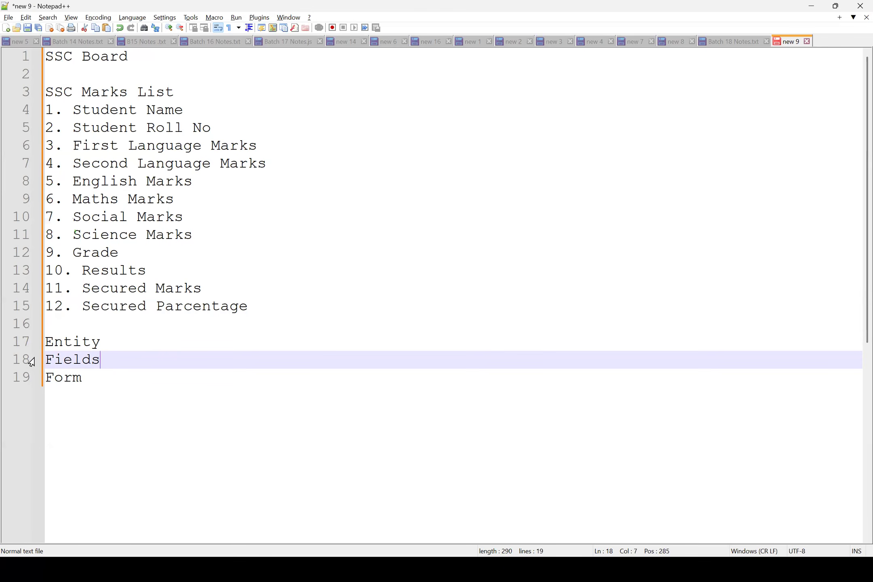
{"action": "key", "text": "shift+Home"}
{"action": "left_click", "coordinate": [105, 361]}
{"action": "key", "text": "shift+Home"}
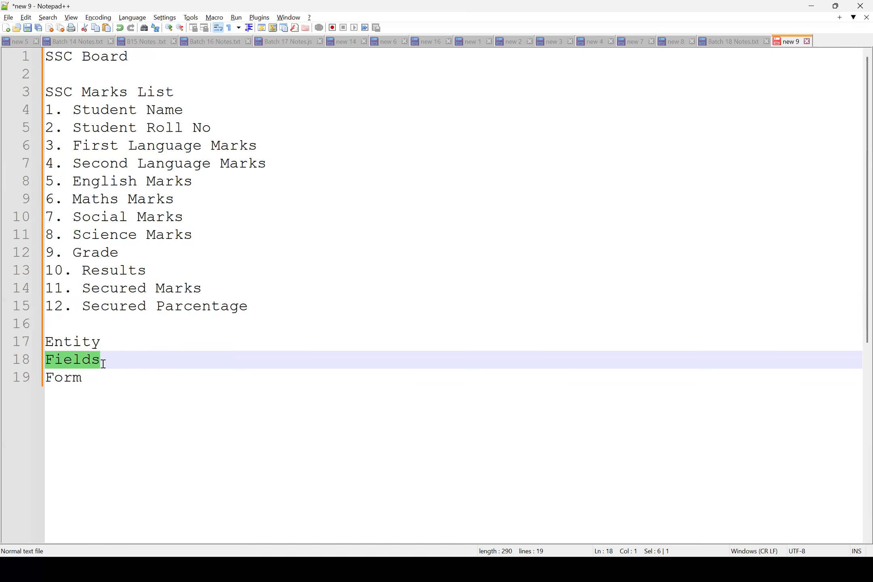
{"action": "key", "text": "End"}
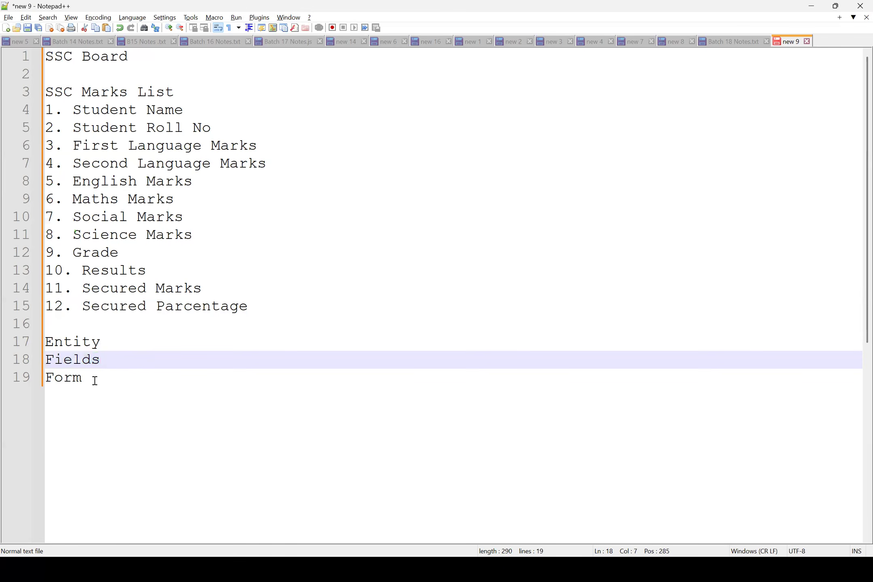
{"action": "left_click", "coordinate": [95, 380]}
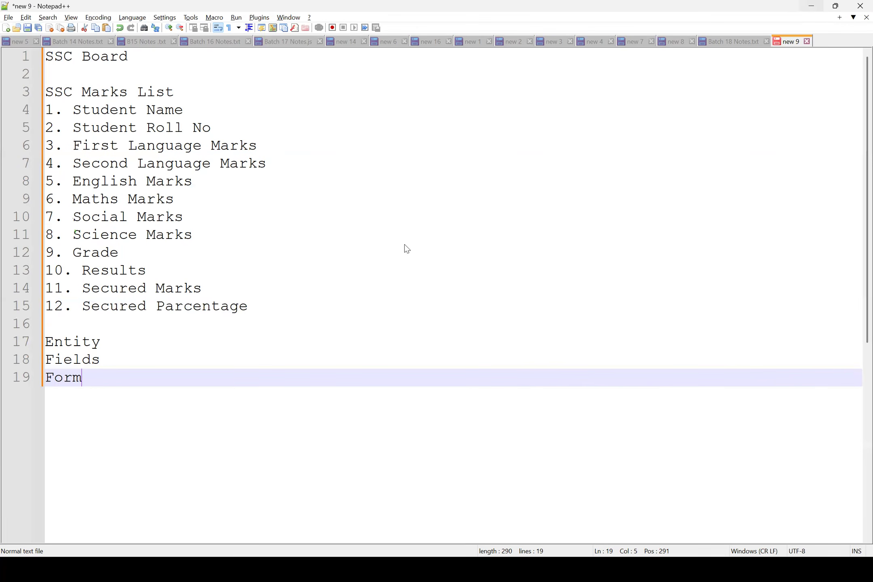
- Switch back to Dynamics 365, open the Solutions list through the advanced settings and widen its Name column
{"action": "key", "text": "alt+Tab"}
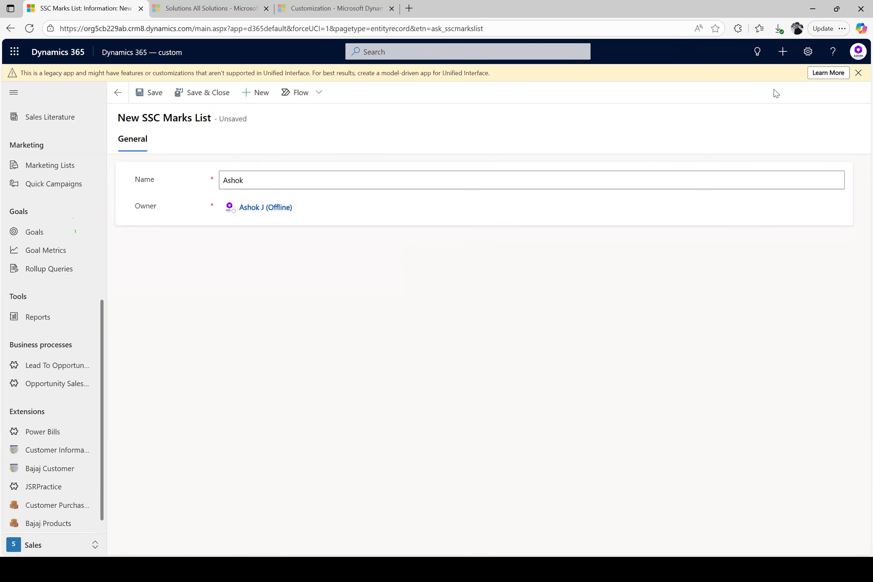
{"action": "left_click", "coordinate": [808, 51]}
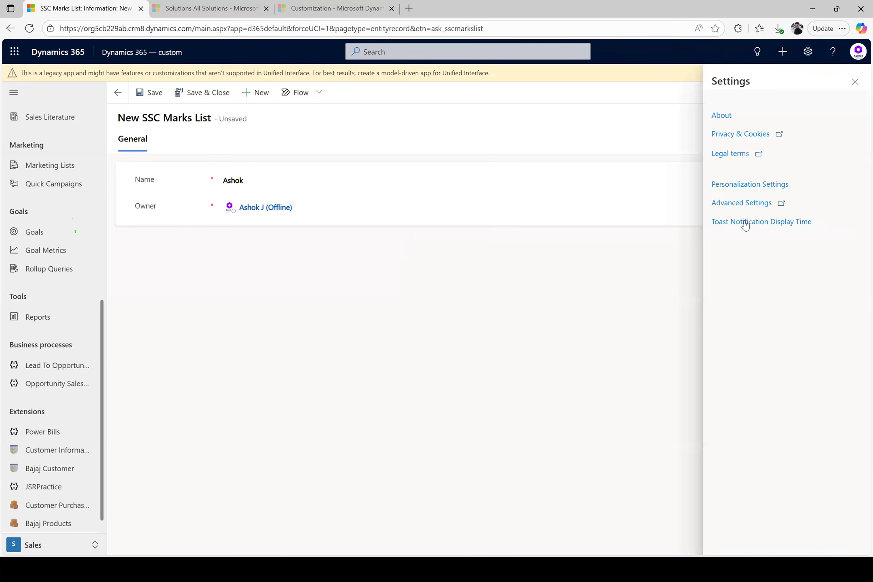
{"action": "left_click", "coordinate": [745, 224]}
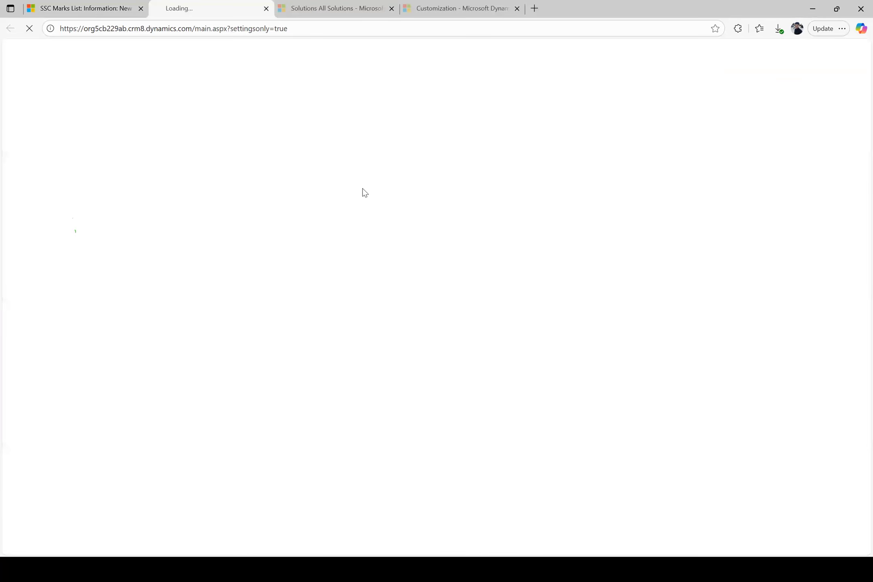
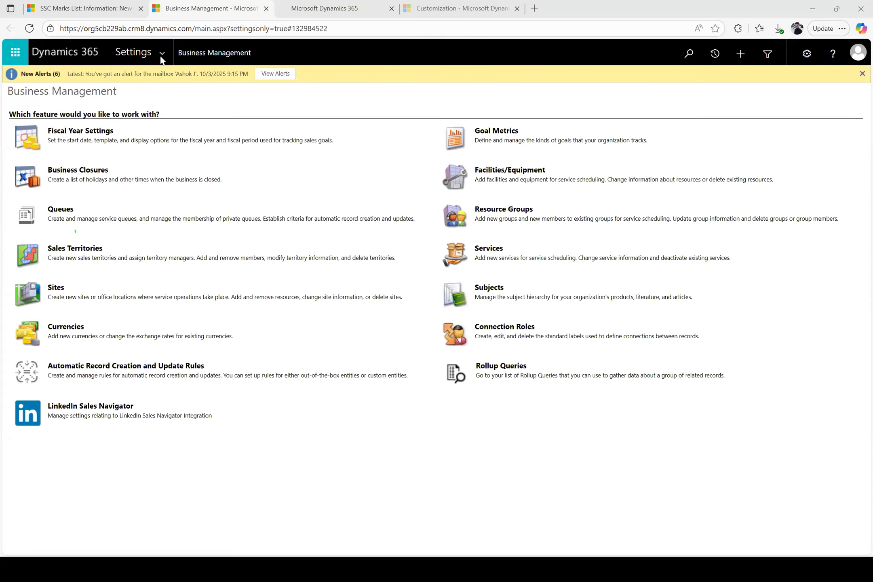
{"action": "left_click", "coordinate": [161, 60]}
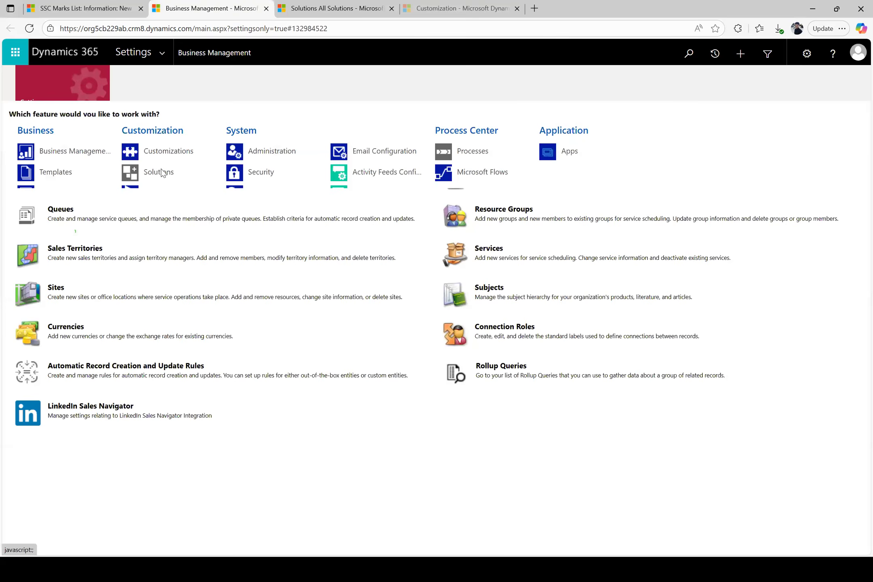
{"action": "left_click", "coordinate": [161, 171]}
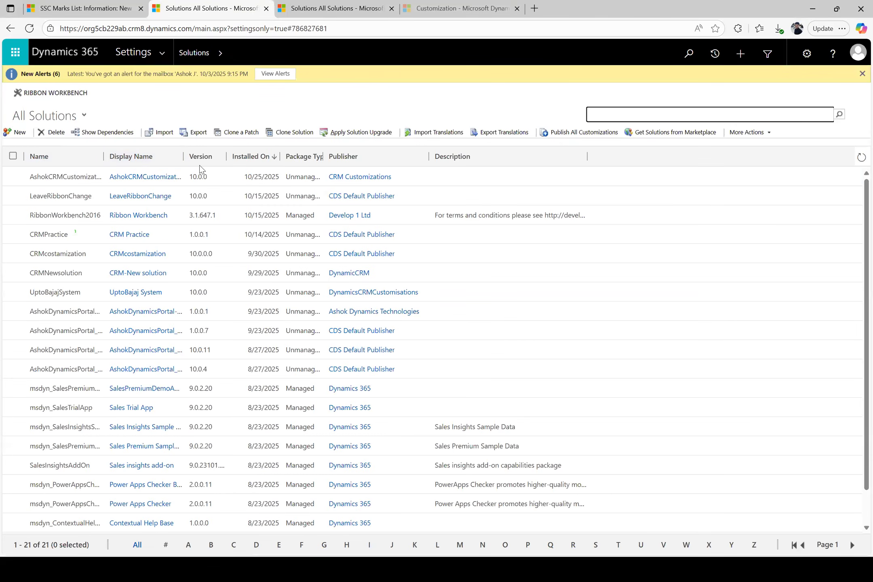
{"action": "left_click_drag", "start_coordinate": [200, 169], "coordinate": [200, 169]}
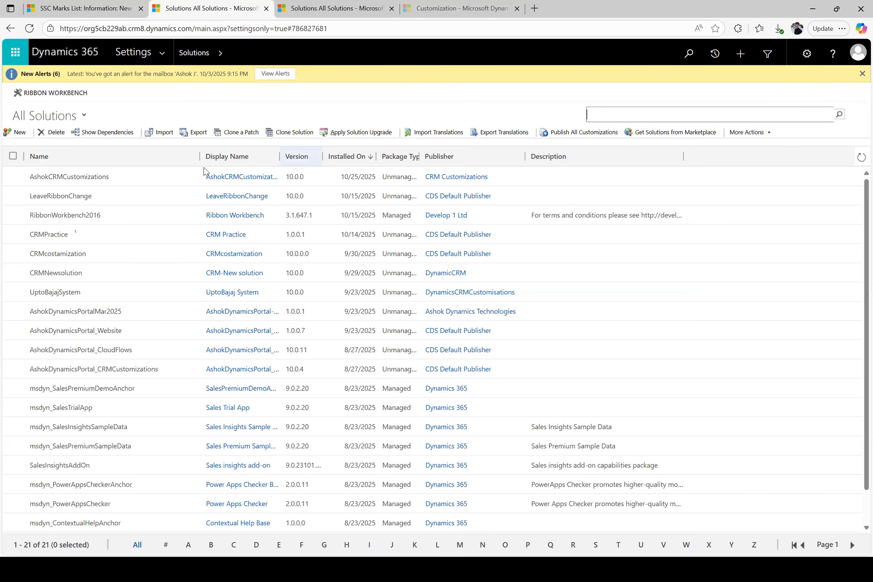
- Open the AshokCRMCustomizations solution in a maximized window and open the SSC Marks List entity's Main form for editing
{"action": "left_click", "coordinate": [144, 189]}
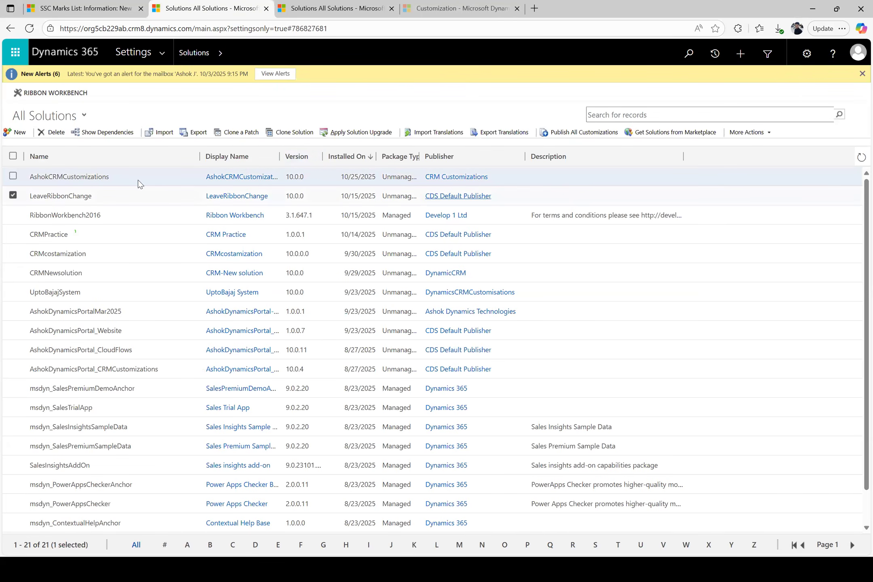
{"action": "left_click", "coordinate": [138, 181]}
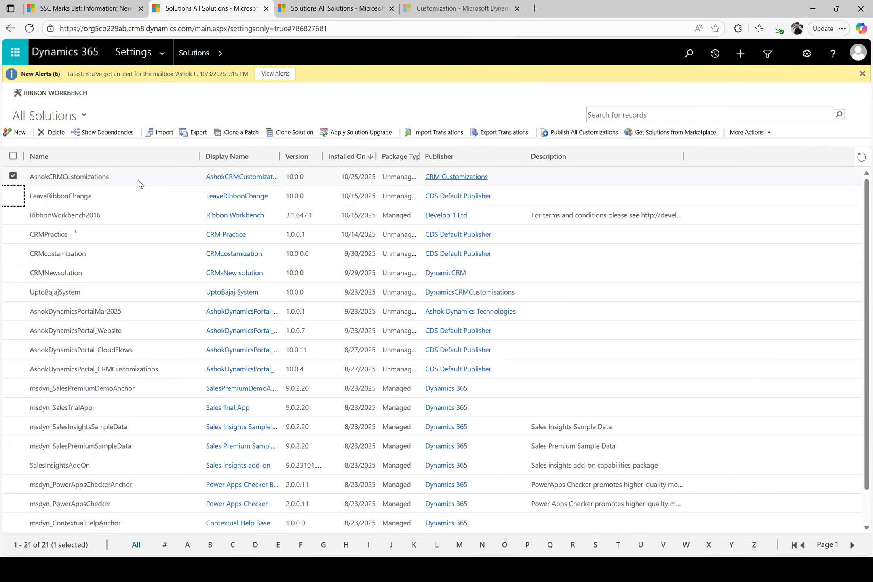
{"action": "double_click", "coordinate": [135, 176]}
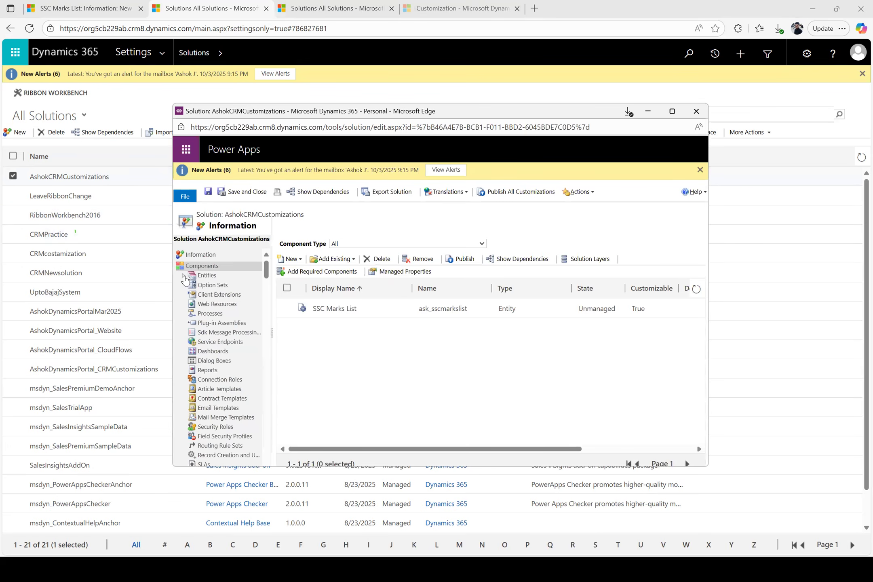
{"action": "left_click", "coordinate": [184, 275]}
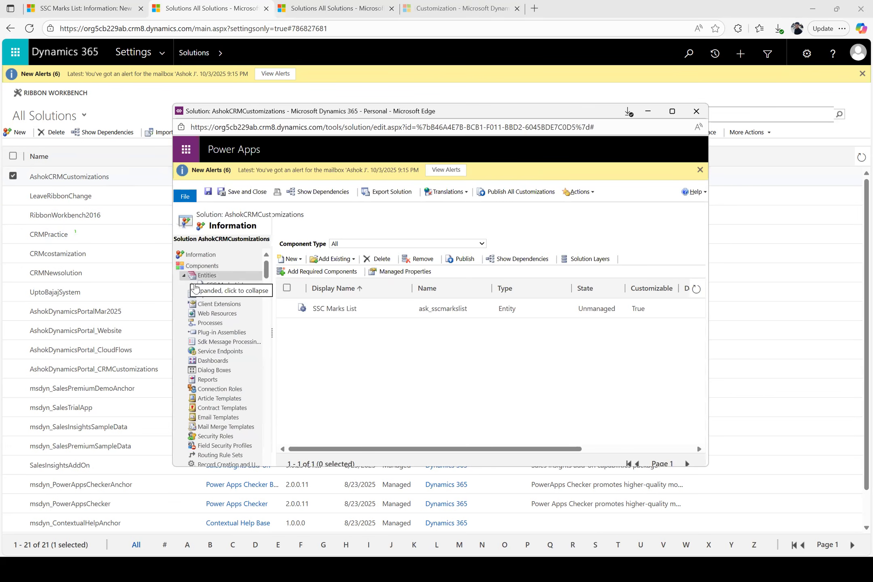
{"action": "left_click", "coordinate": [225, 285]}
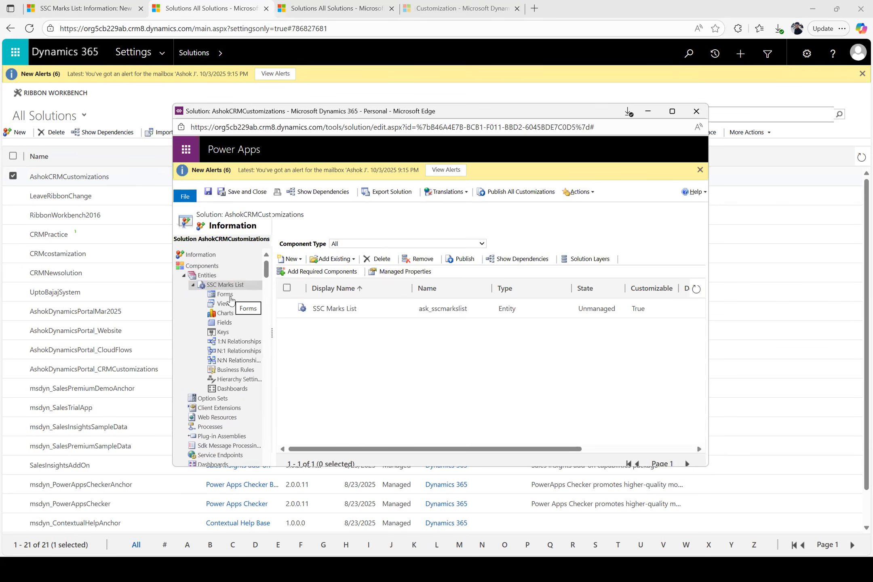
{"action": "left_click", "coordinate": [230, 297]}
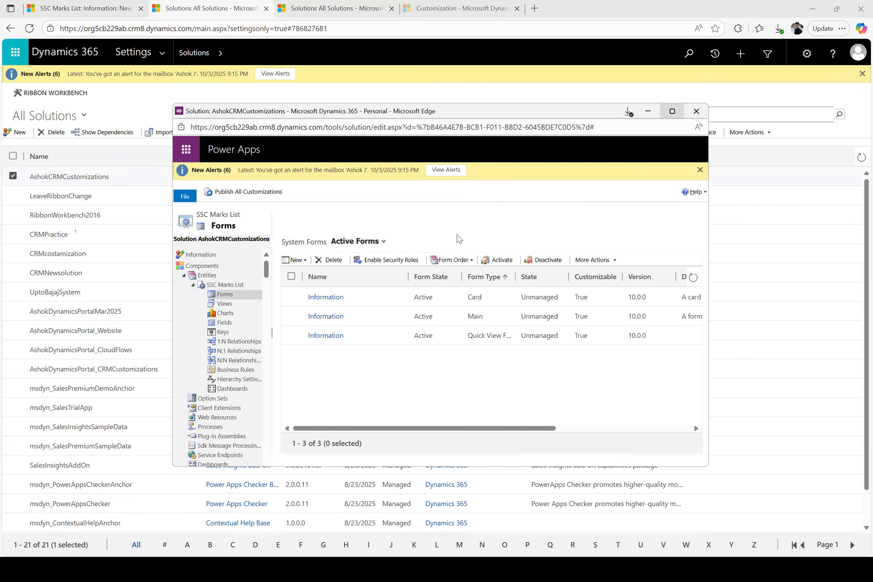
{"action": "left_click", "coordinate": [673, 111]}
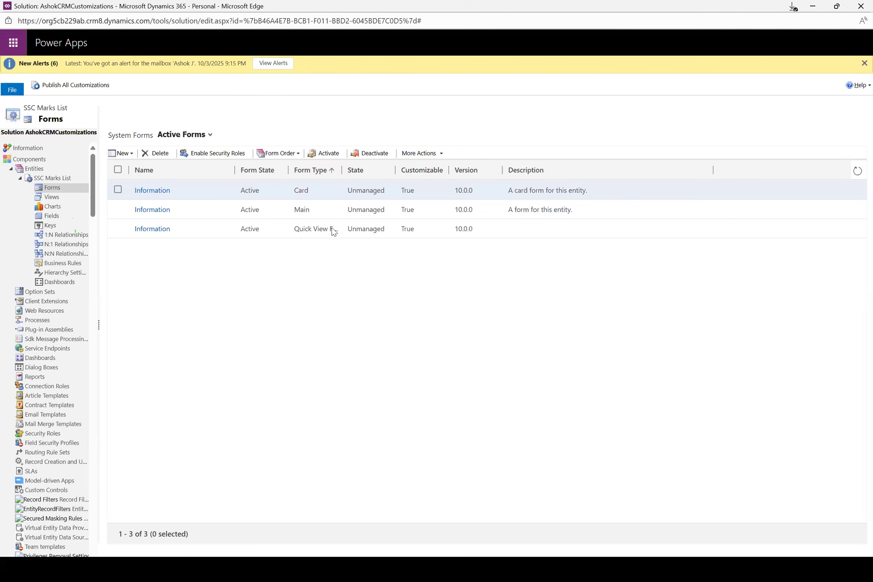
{"action": "left_click", "coordinate": [313, 216]}
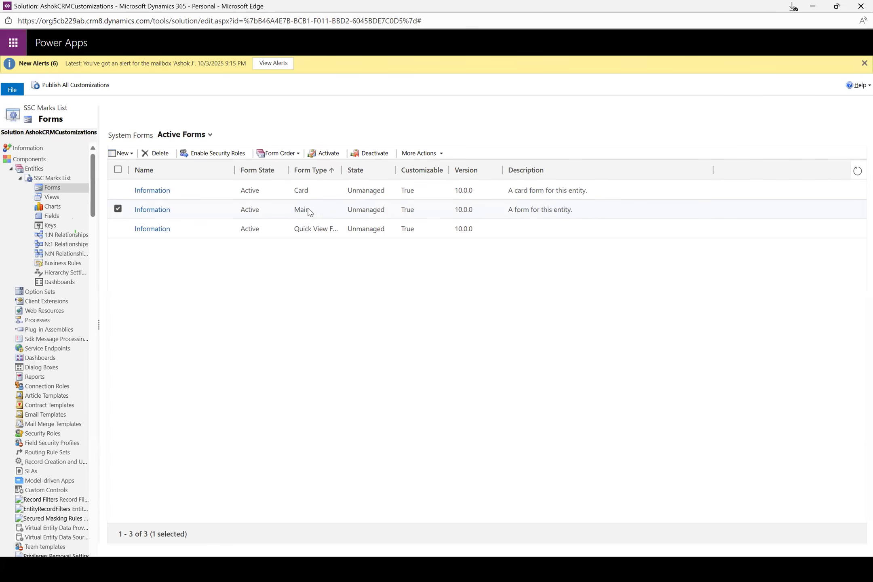
{"action": "double_click", "coordinate": [278, 209]}
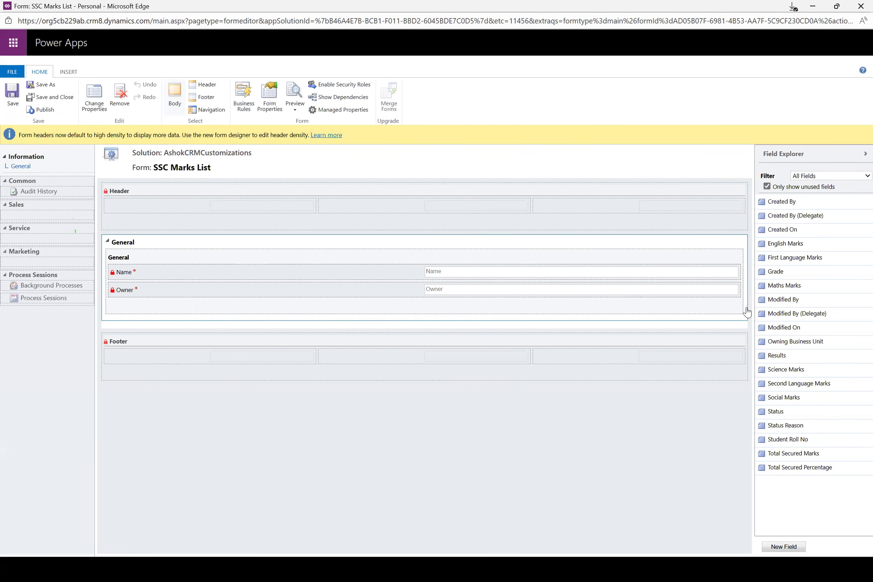
- Add First Language Marks and English Marks below Owner in the General section, and Student Roll No directly below Name
{"action": "left_click", "coordinate": [834, 303]}
{"action": "left_click", "coordinate": [833, 248]}
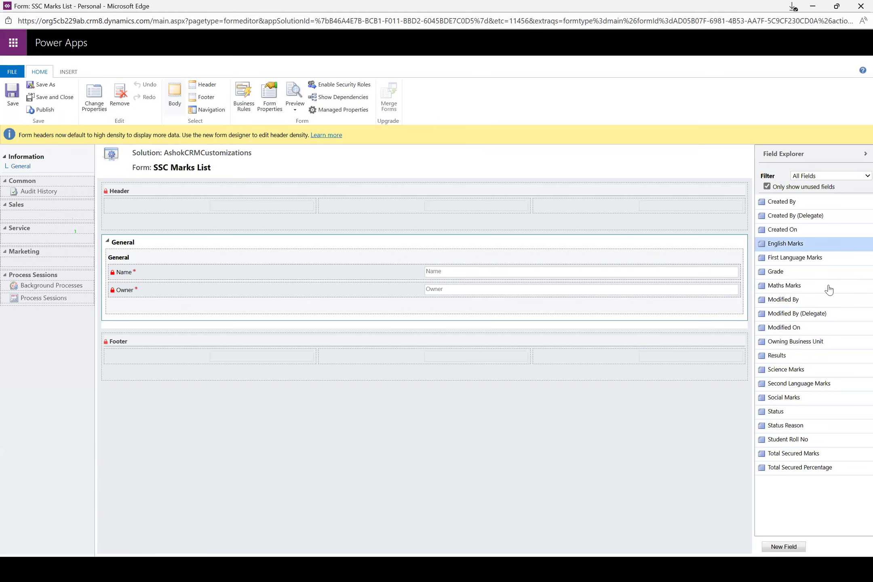
{"action": "left_click", "coordinate": [834, 259]}
{"action": "left_click_drag", "start_coordinate": [451, 288], "coordinate": [526, 286]}
{"action": "left_click_drag", "start_coordinate": [827, 247], "coordinate": [405, 319]}
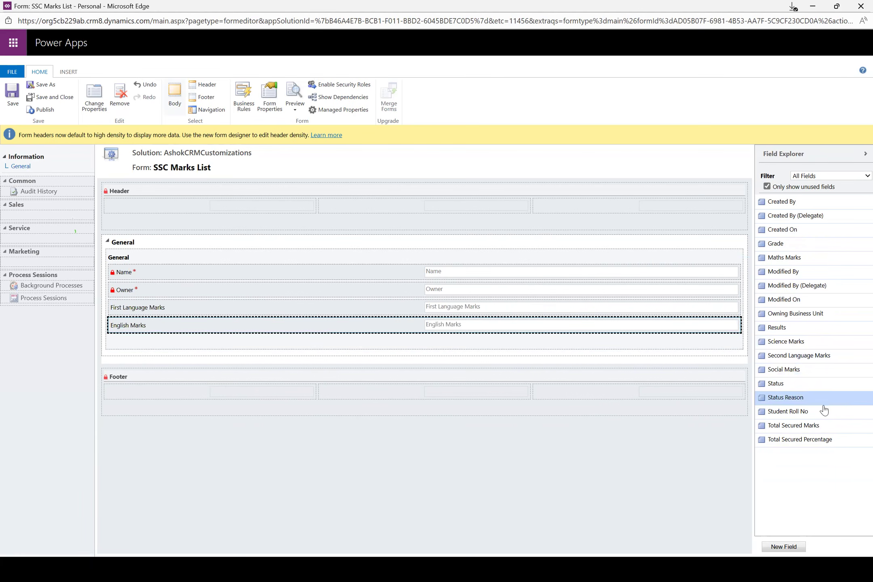
{"action": "left_click_drag", "start_coordinate": [826, 411], "coordinate": [401, 303]}
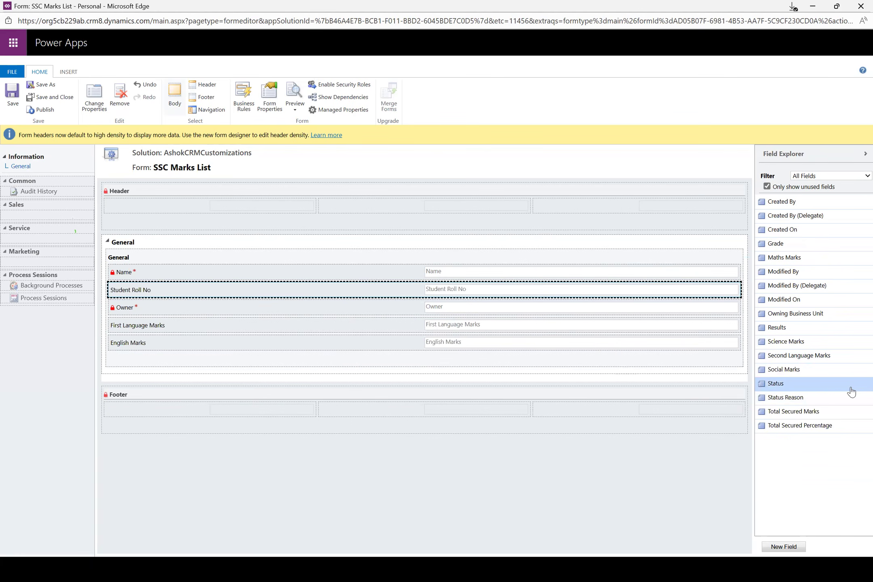
- Add Social Marks, Total Secured Marks, Total Secured Percentage, Second Language Marks and Science Marks to the General section below English Marks
{"action": "left_click_drag", "start_coordinate": [857, 370], "coordinate": [551, 339]}
{"action": "left_click_drag", "start_coordinate": [832, 400], "coordinate": [553, 382]}
{"action": "left_click_drag", "start_coordinate": [846, 399], "coordinate": [526, 368]}
{"action": "left_click_drag", "start_coordinate": [561, 406], "coordinate": [522, 384]}
{"action": "left_click_drag", "start_coordinate": [837, 342], "coordinate": [553, 399]}
{"action": "left_click_drag", "start_coordinate": [821, 342], "coordinate": [475, 423]}
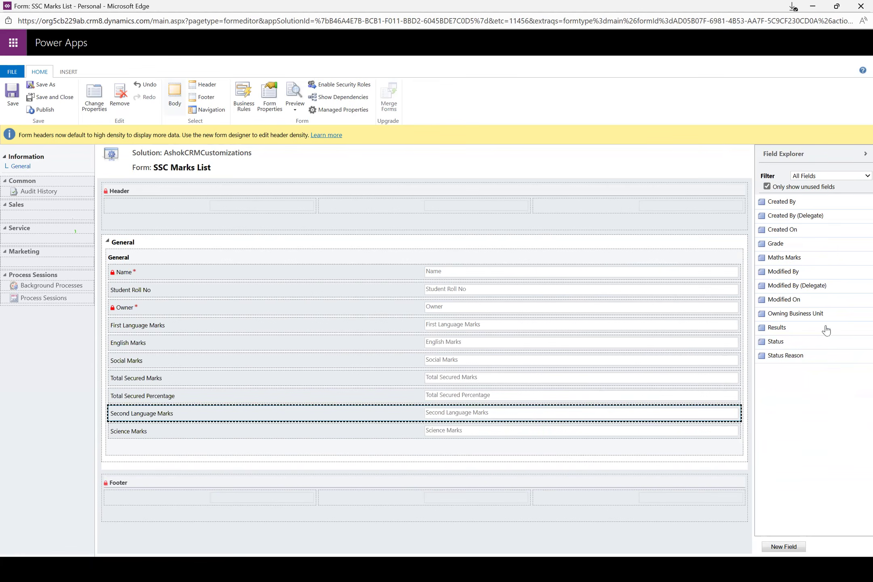
- Place Maths Marks and Results above Second Language Marks, and Grade between Second Language Marks and Science Marks
{"action": "left_click_drag", "start_coordinate": [848, 329], "coordinate": [525, 414]}
{"action": "left_click_drag", "start_coordinate": [809, 268], "coordinate": [521, 416]}
{"action": "left_click_drag", "start_coordinate": [836, 246], "coordinate": [582, 467]}
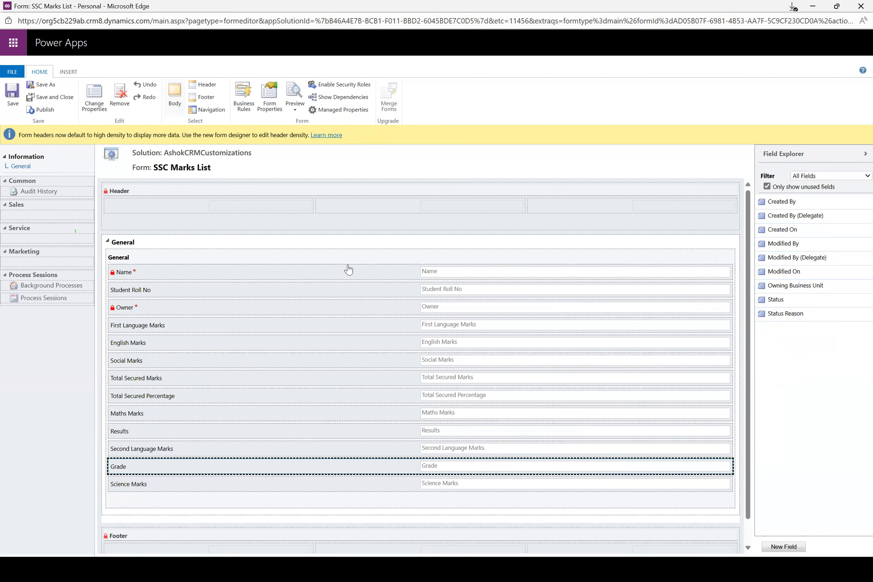
- Save and publish the SSC Marks List form, and close the form editor
{"action": "left_click", "coordinate": [13, 97]}
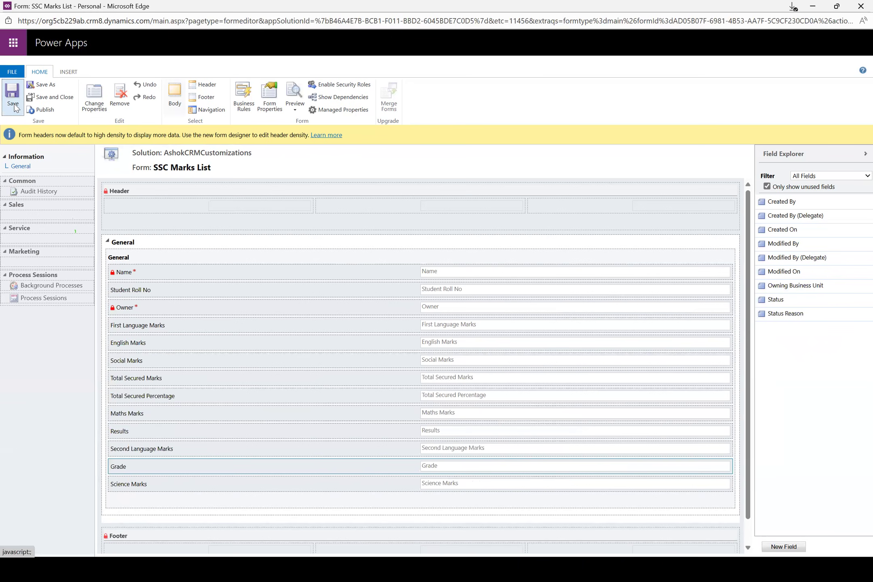
{"action": "left_click", "coordinate": [46, 109]}
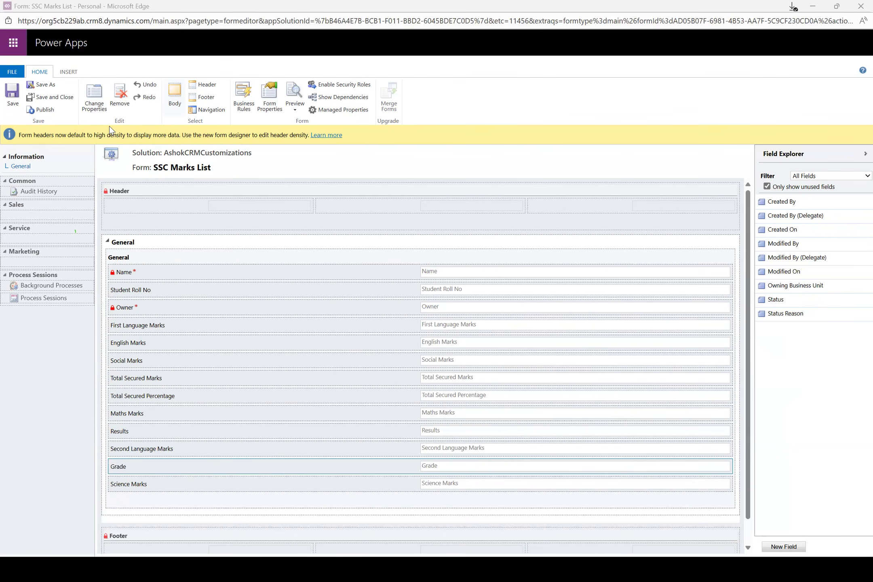
{"action": "left_click", "coordinate": [60, 100]}
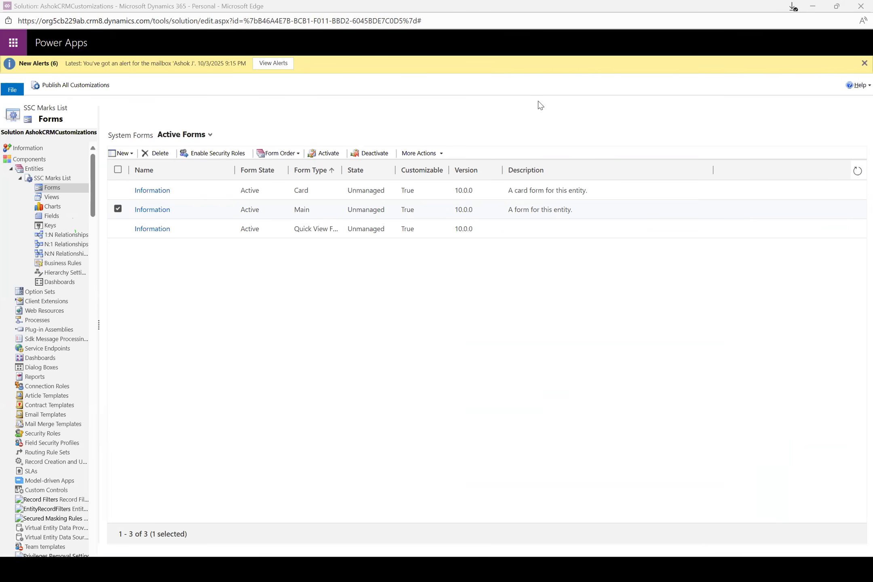
- Return to the new SSC Marks List record in the Dynamics 365 custom app and reload the page
{"action": "key", "text": "alt+Tab"}
{"action": "key", "text": "alt+Tab"}
{"action": "left_click", "coordinate": [93, 9]}
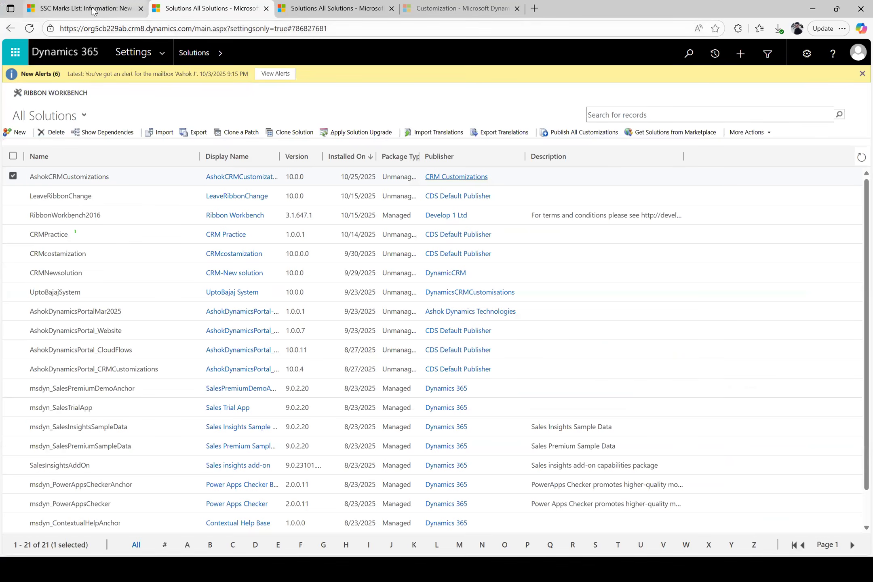
{"action": "key", "text": "F5"}
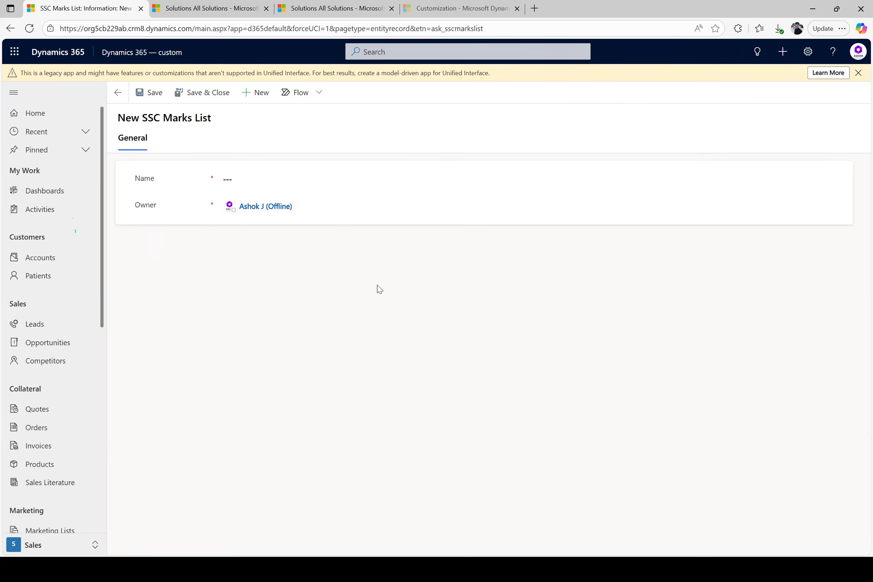
- Open the browser developer tools and empty the cache with a hard refresh of the new SSC Marks List page
{"action": "right_click", "coordinate": [451, 114]}
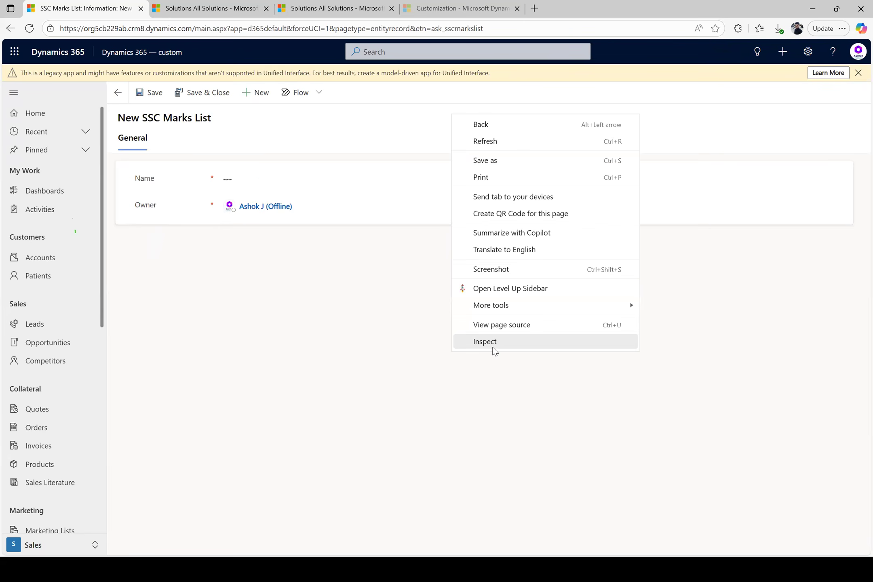
{"action": "left_click", "coordinate": [481, 341]}
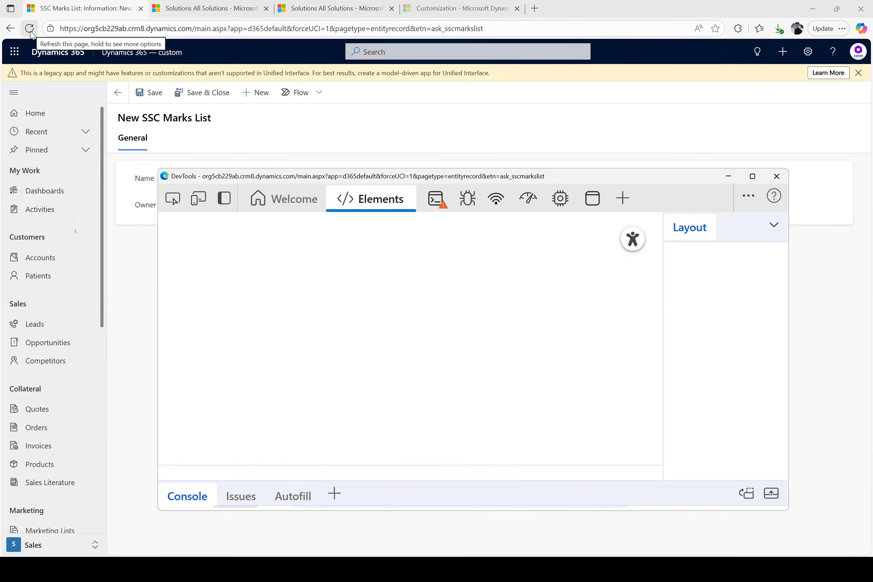
{"action": "left_click", "coordinate": [30, 34]}
{"action": "right_click", "coordinate": [30, 32]}
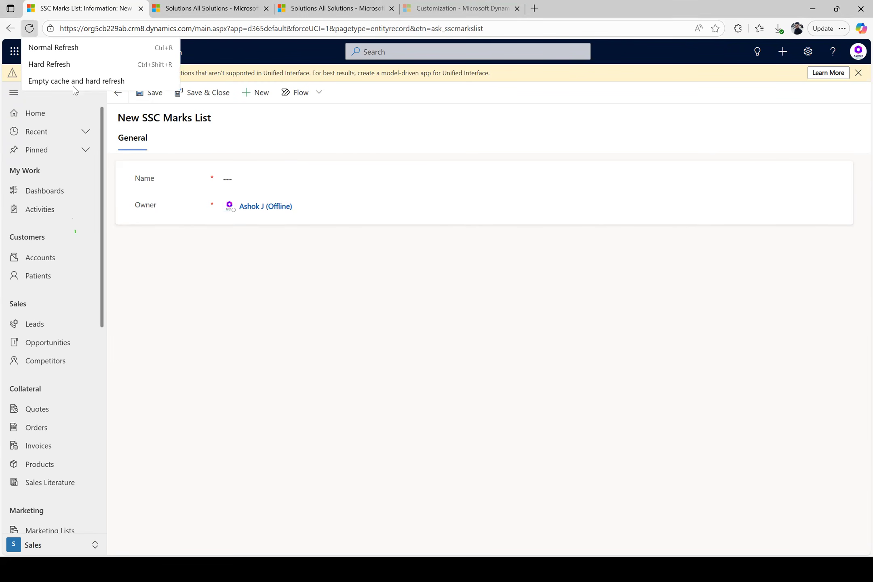
{"action": "key", "text": "alt+Tab"}
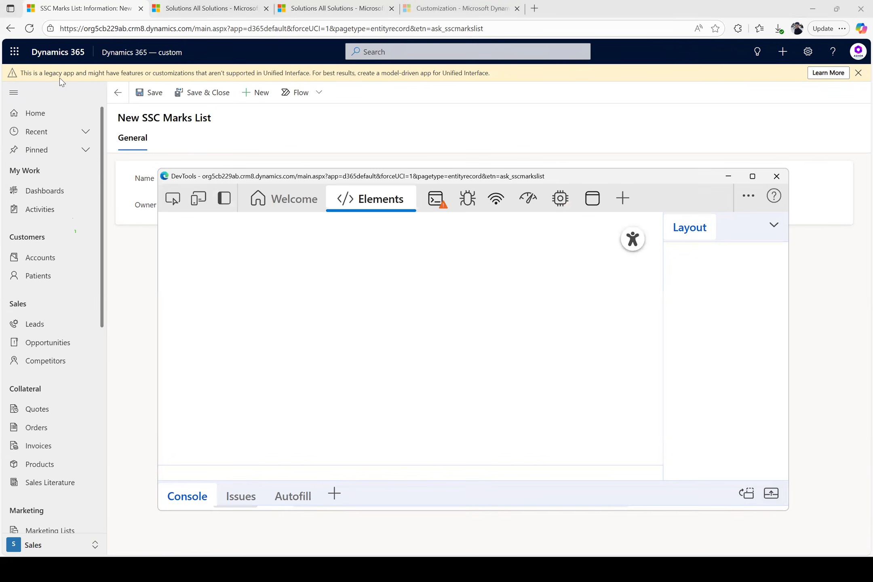
{"action": "key", "text": "alt+Tab"}
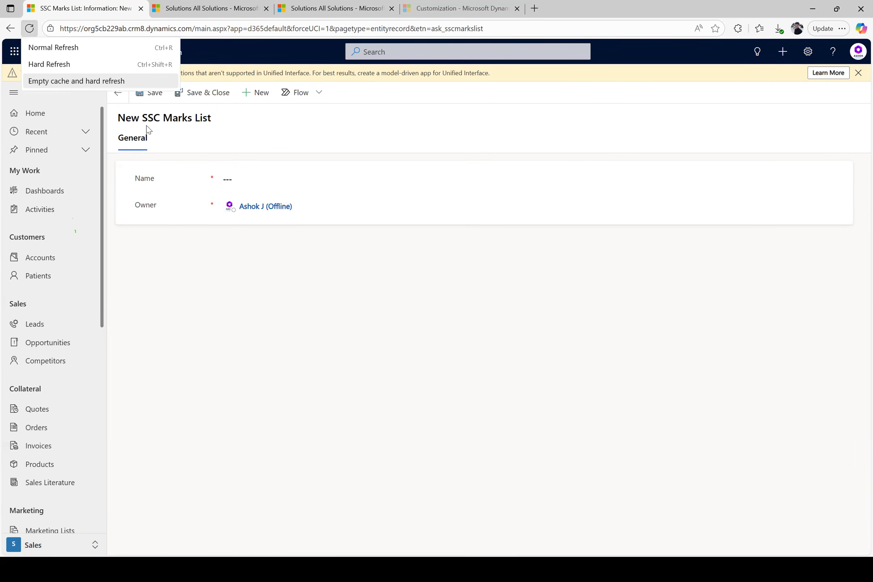
{"action": "left_click", "coordinate": [33, 41]}
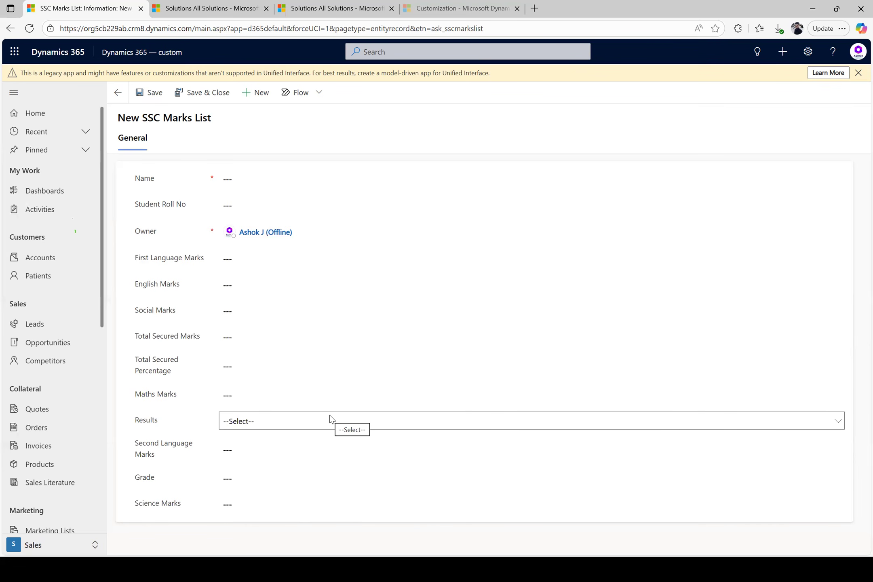
- Enter the student's name and roll number in the new SSC Marks List record
{"action": "left_click", "coordinate": [288, 179]}
{"action": "type", "text": "Ashok"}
{"action": "key", "text": "Tab"}
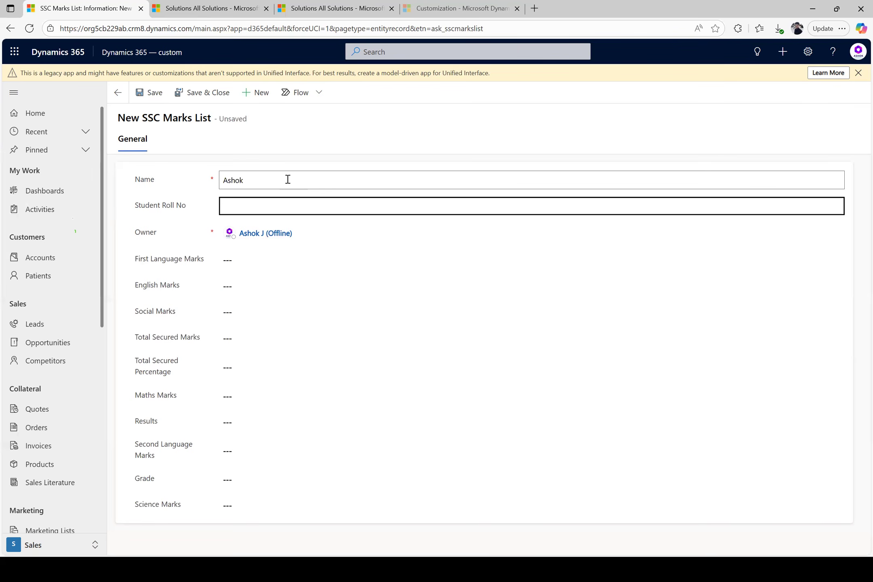
{"action": "type", "text": "09809809"}
{"action": "key", "text": "Tab"}
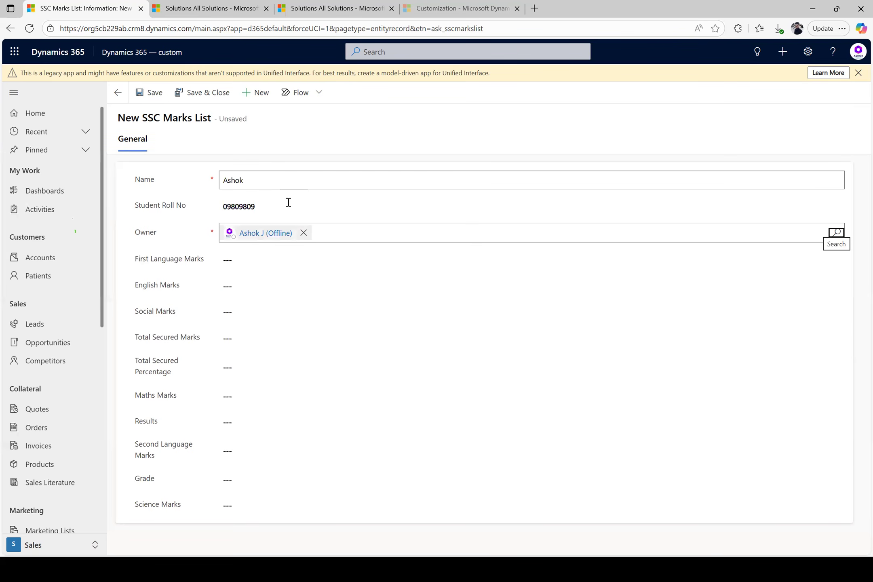
{"action": "key", "text": "shift+Tab"}
{"action": "type", "text": "ssc001"}
- Set First Language Marks, English Marks and Social Marks to 99 each
{"action": "left_click", "coordinate": [278, 267]}
{"action": "type", "text": "99"}
{"action": "key", "text": "Tab"}
{"action": "type", "text": "99"}
{"action": "key", "text": "Tab"}
{"action": "type", "text": "99"}
{"action": "key", "text": "Tab"}
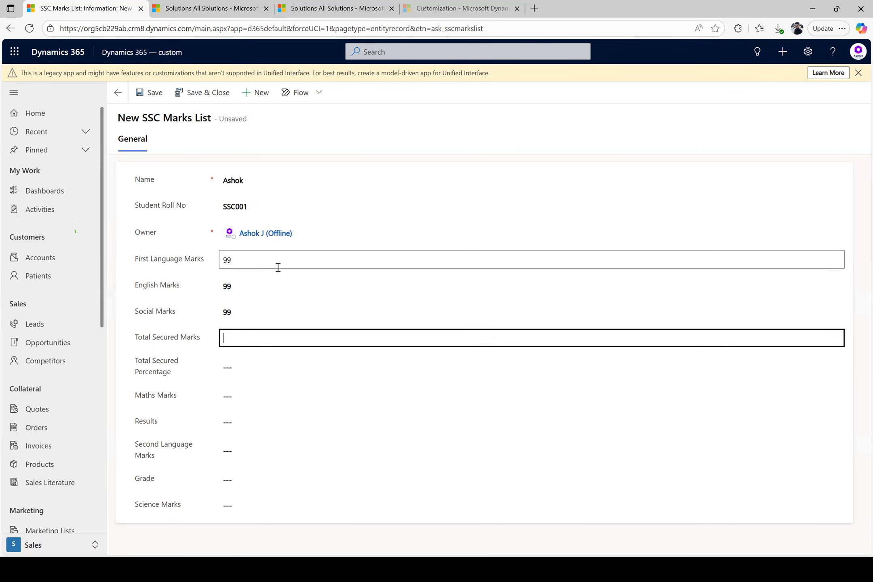
- Set Total Secured Marks to 588, Total Secured Percentage to 99 and Maths Marks to 99
{"action": "type", "text": "8"}
{"action": "key", "text": "BackSpace"}
{"action": "type", "text": "588"}
{"action": "key", "text": "Tab"}
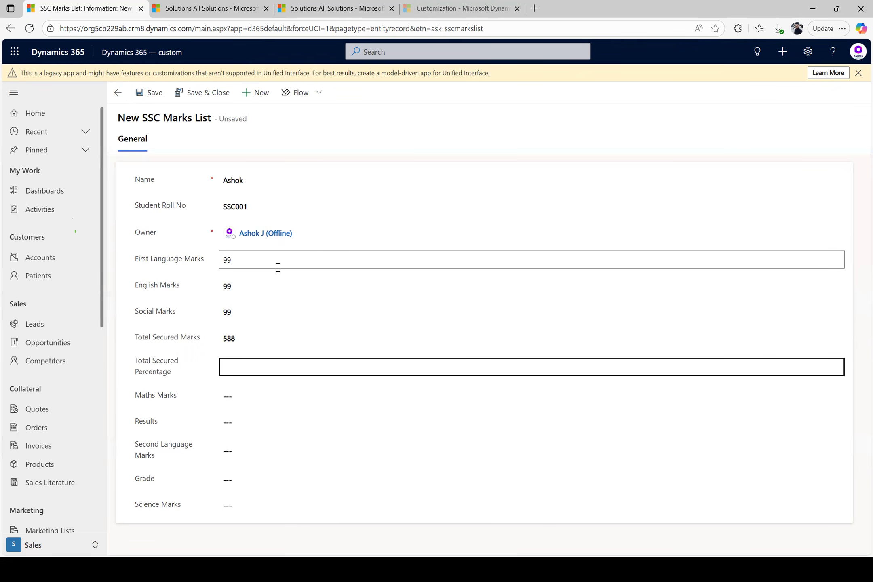
{"action": "type", "text": "99"}
{"action": "key", "text": "Tab"}
{"action": "type", "text": "9"}
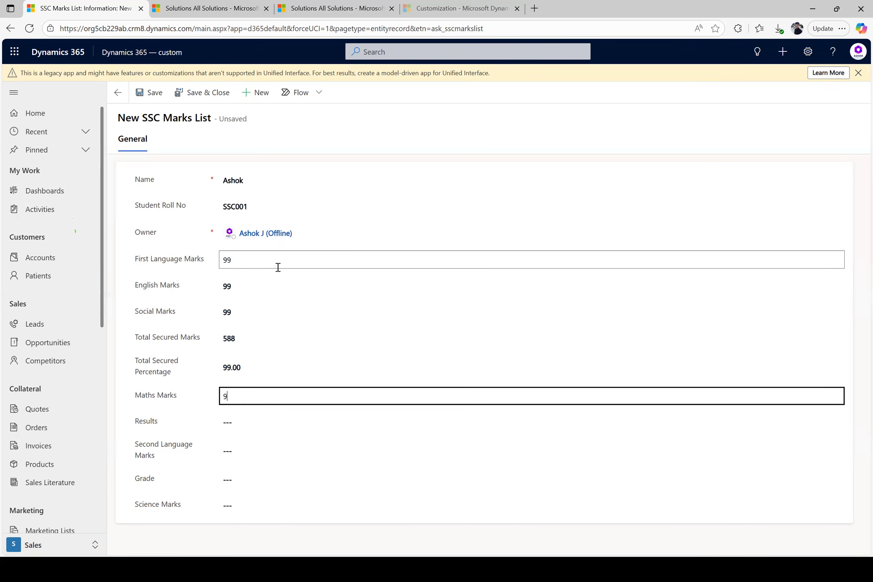
{"action": "type", "text": "9"}
{"action": "key", "text": "Tab"}
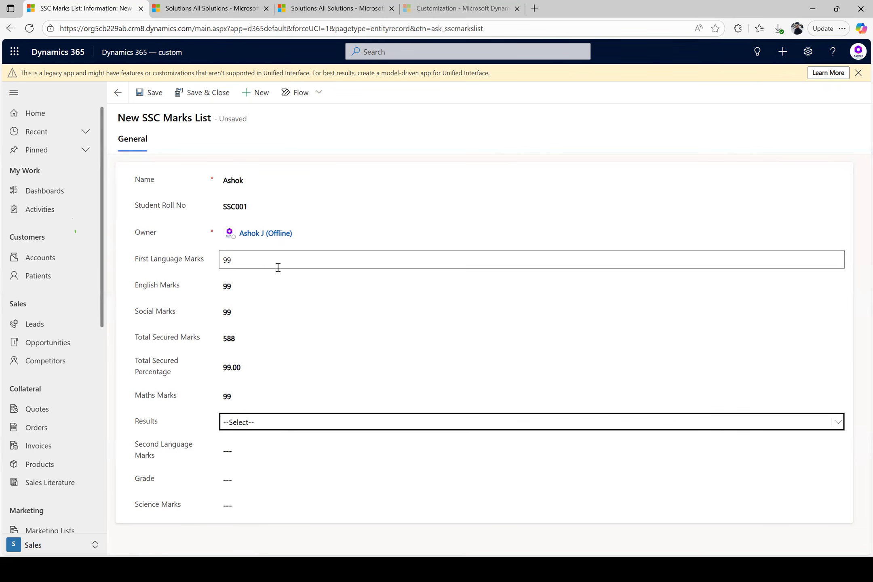
- Set Results to Pass and Second Language Marks to 99
{"action": "left_click", "coordinate": [292, 424]}
{"action": "left_click", "coordinate": [275, 469]}
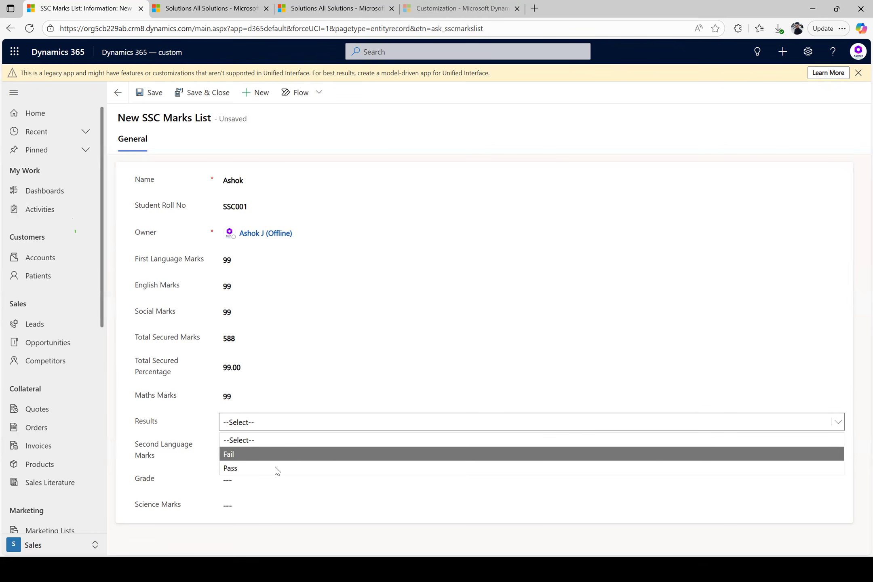
{"action": "left_click", "coordinate": [280, 318]}
{"action": "left_click", "coordinate": [263, 396]}
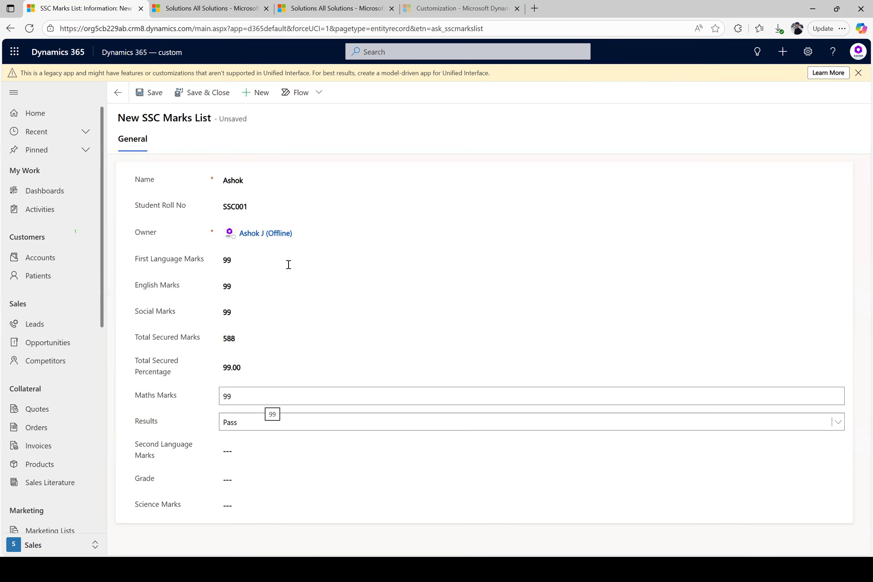
{"action": "left_click", "coordinate": [261, 312]}
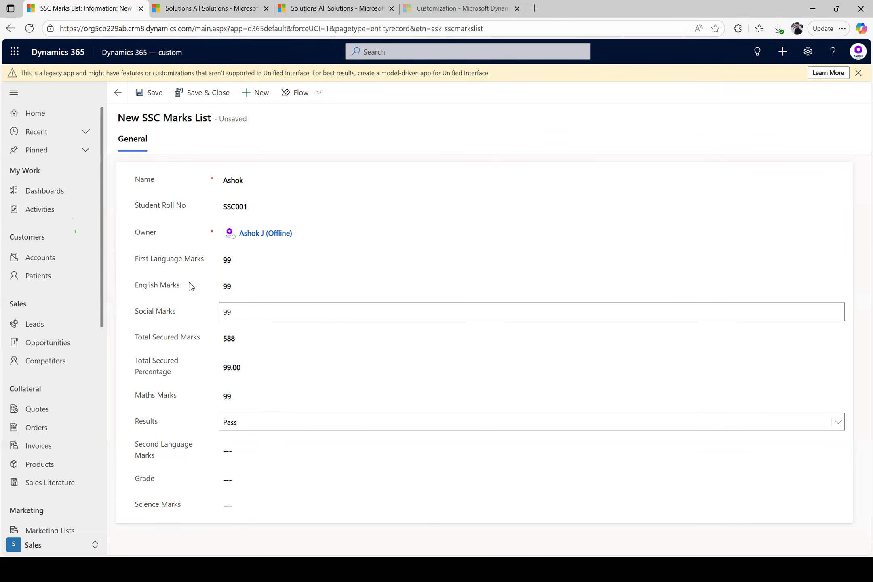
{"action": "left_click", "coordinate": [247, 447]}
{"action": "type", "text": "99"}
{"action": "key", "text": "Tab"}
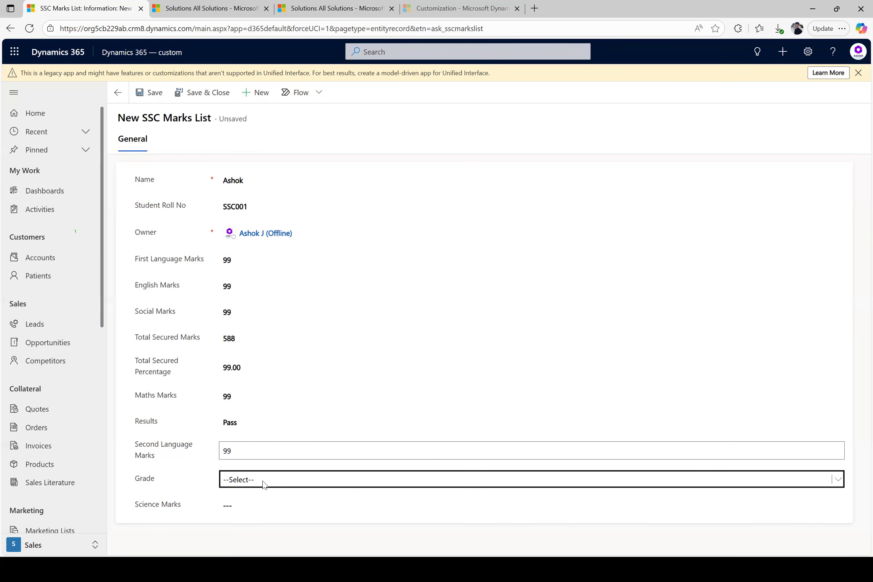
- Set Grade to A and Science Marks to 99, and save the SSC Marks List record
{"action": "key", "text": "a"}
{"action": "left_click", "coordinate": [245, 503]}
{"action": "type", "text": "99"}
{"action": "left_click", "coordinate": [279, 190]}
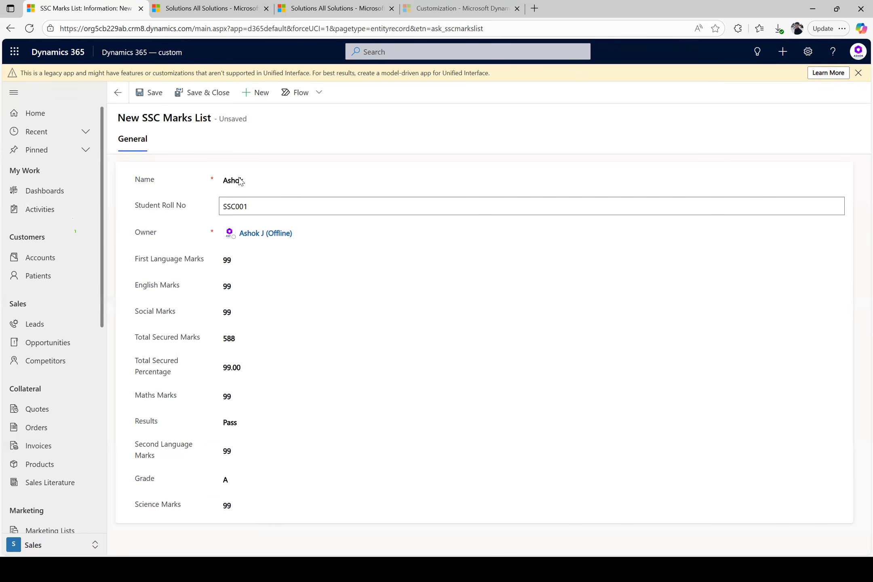
{"action": "key", "text": "ctrl+s"}
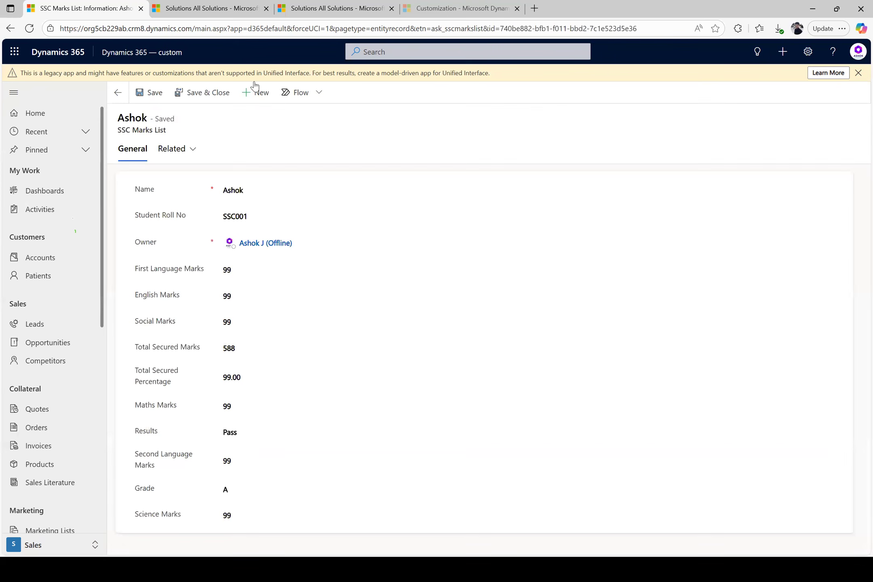
- Create a second SSC Marks List record with only the student's name filled in, and save it
{"action": "left_click", "coordinate": [256, 94]}
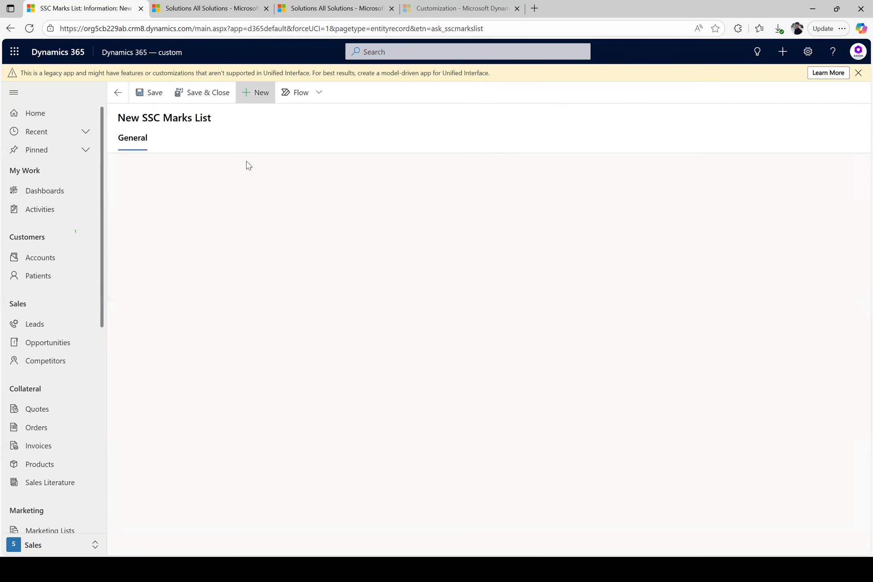
{"action": "left_click", "coordinate": [250, 184]}
{"action": "type", "text": "Teja"}
{"action": "left_click", "coordinate": [288, 122]}
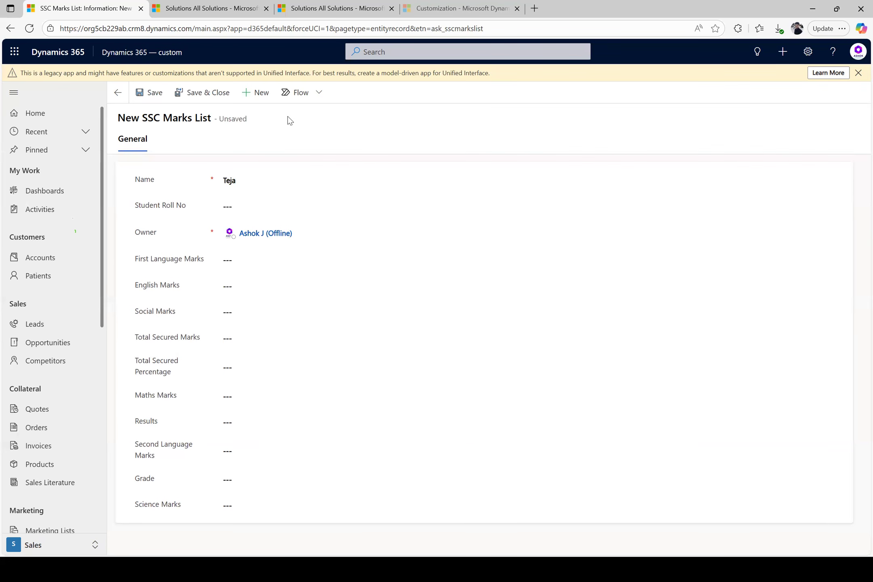
{"action": "left_click", "coordinate": [152, 93]}
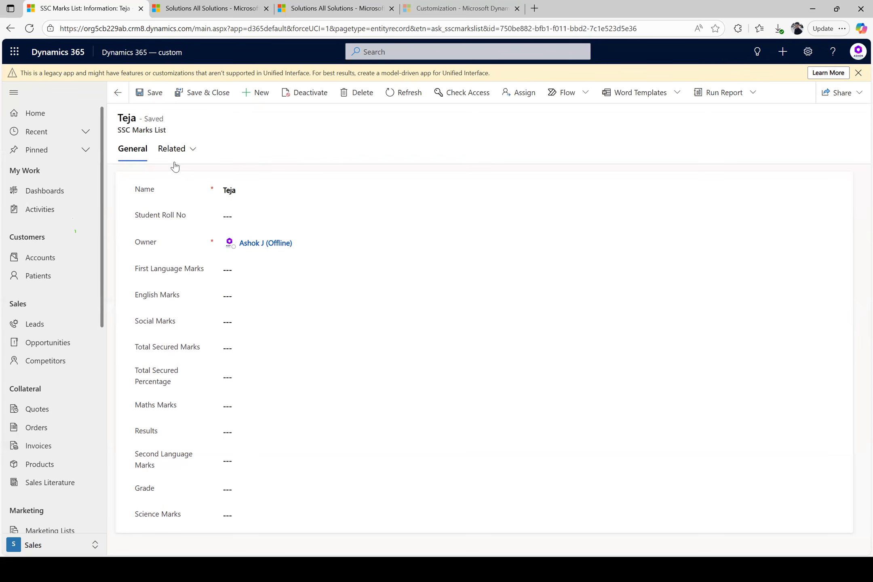
{"action": "double_click", "coordinate": [132, 115]}
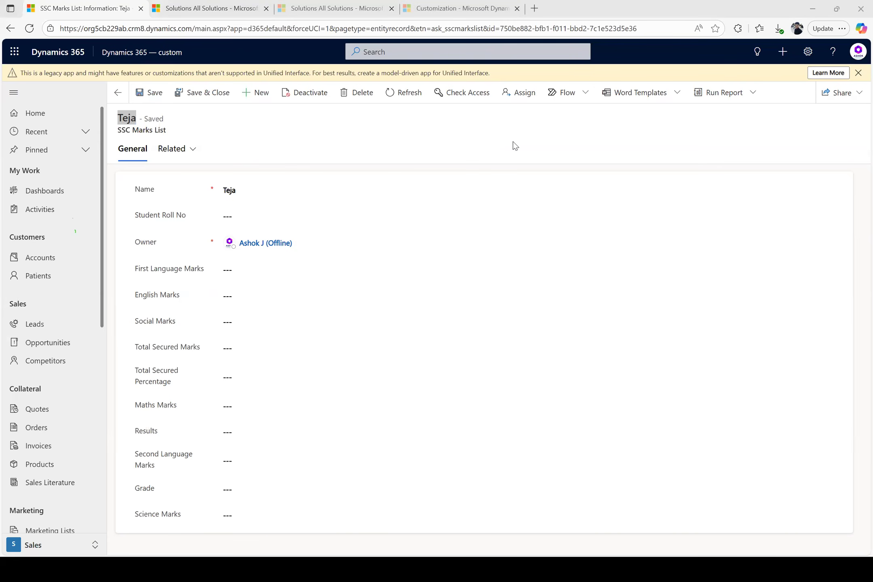
- Open the SSC Marks List entity's Main form from the AshokCRMCustomizations solution
{"action": "key", "text": "alt+Tab"}
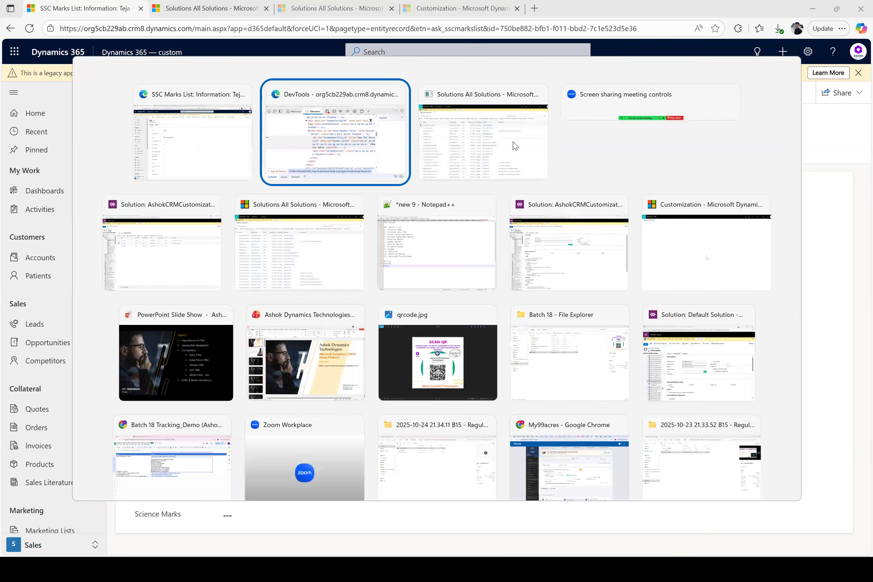
{"action": "key", "text": "alt+Tab"}
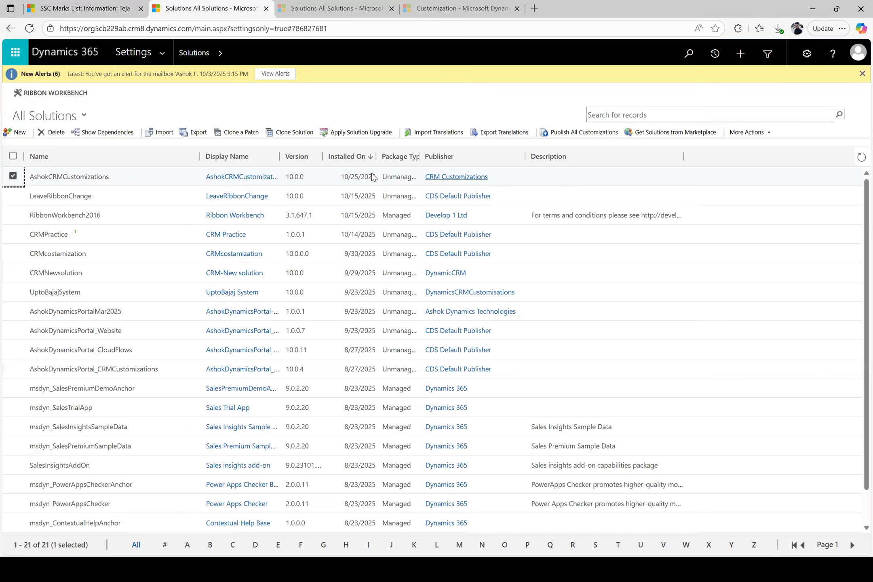
{"action": "double_click", "coordinate": [139, 177]}
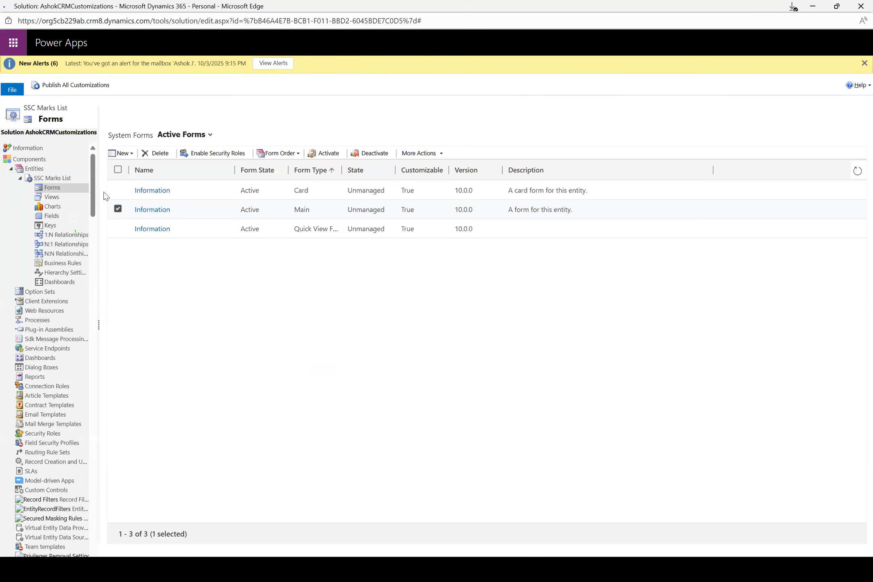
{"action": "left_click", "coordinate": [837, 6]}
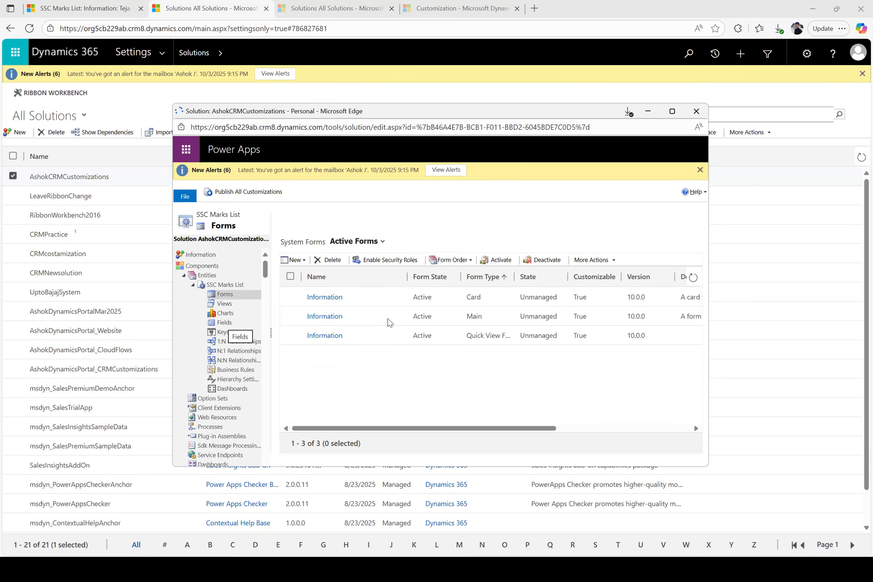
{"action": "left_click", "coordinate": [183, 277]}
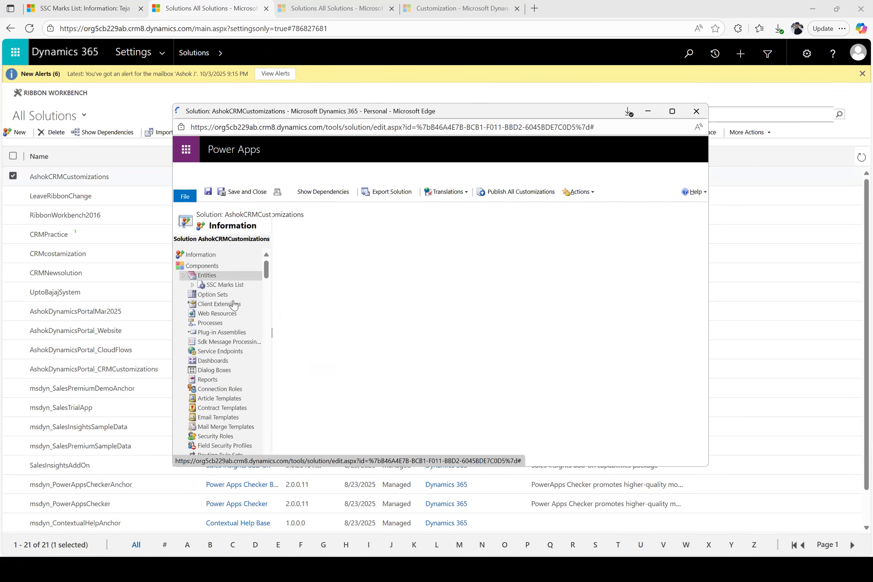
{"action": "left_click", "coordinate": [224, 294]}
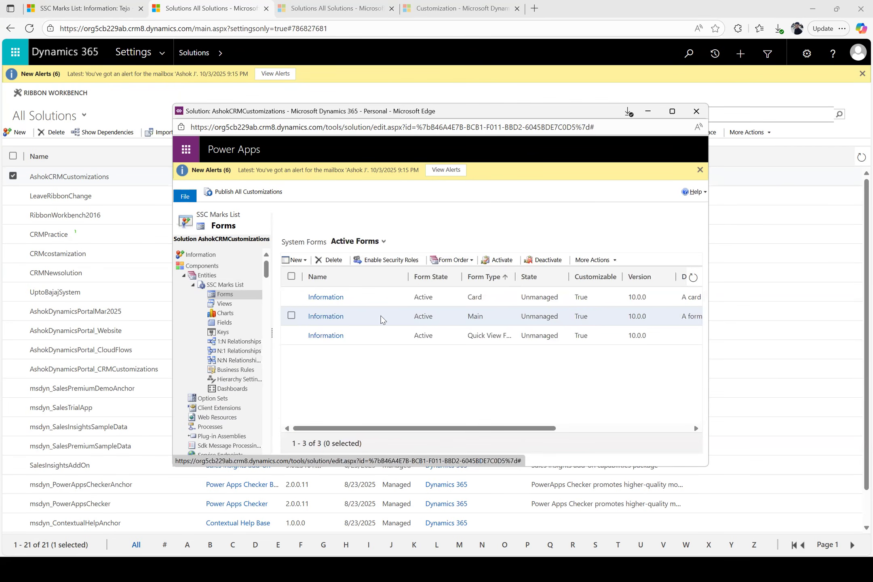
{"action": "double_click", "coordinate": [396, 317]}
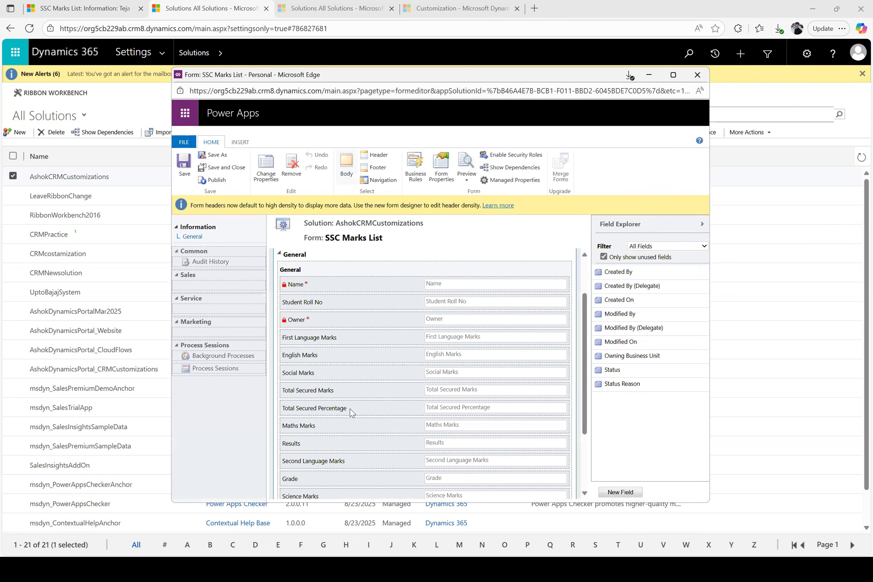
- Move the Second Language Marks field directly below First Language Marks on the form
{"action": "left_click", "coordinate": [346, 467]}
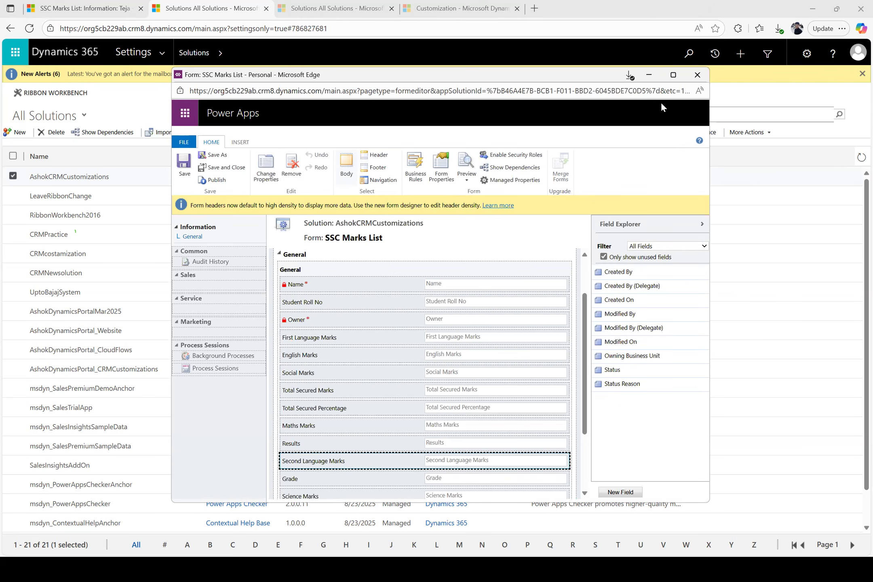
{"action": "key", "text": "super+Up"}
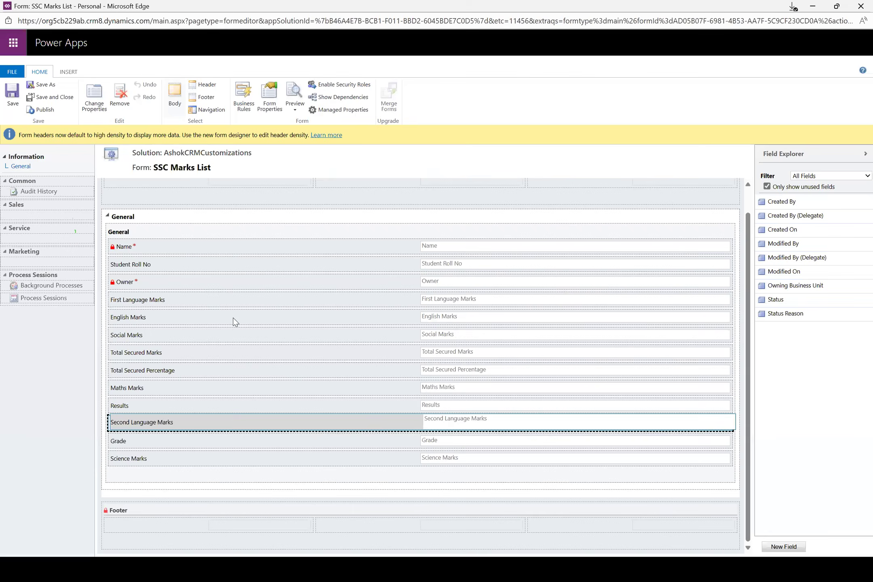
{"action": "left_click_drag", "start_coordinate": [225, 318], "coordinate": [223, 320]}
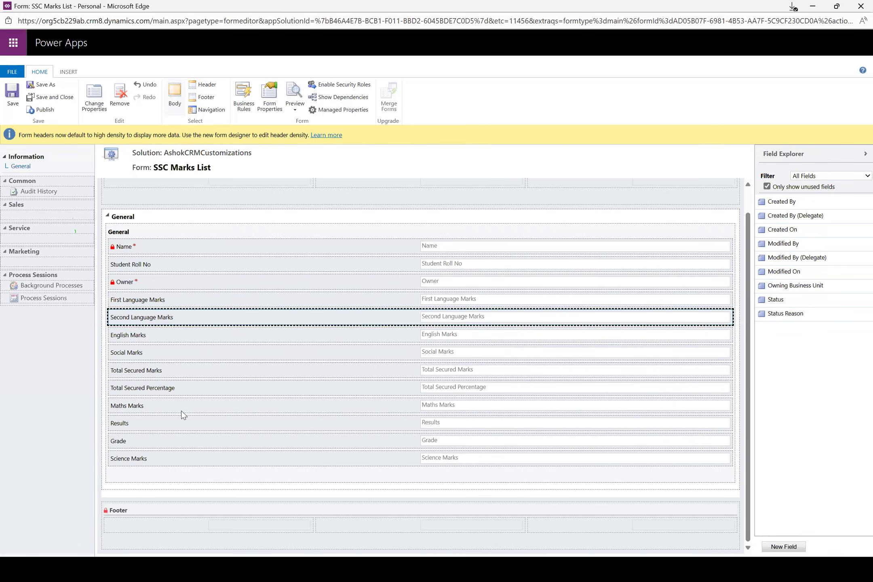
- Reorder the form's remaining fields: Maths, Science and Social Marks after English Marks, and Grade above Results
{"action": "left_click_drag", "start_coordinate": [164, 463], "coordinate": [187, 359]}
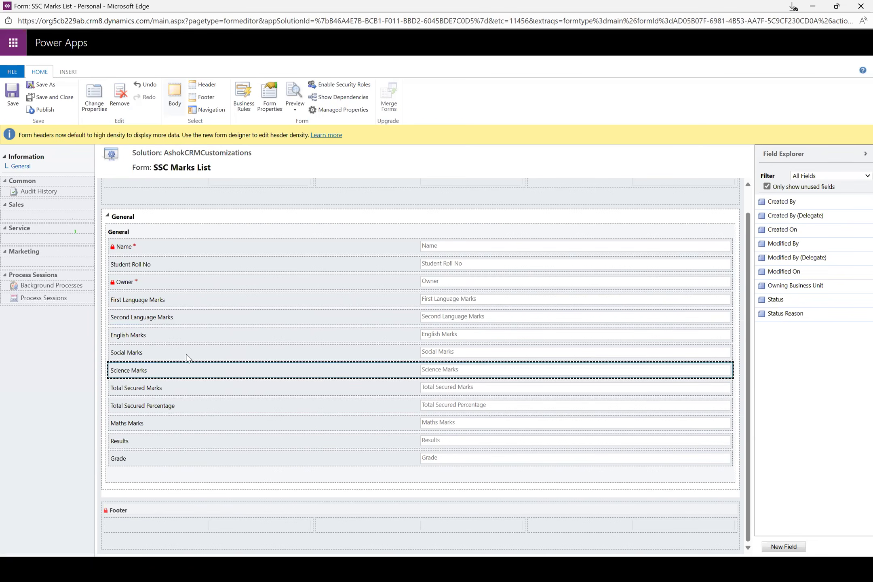
{"action": "left_click_drag", "start_coordinate": [156, 425], "coordinate": [192, 349]}
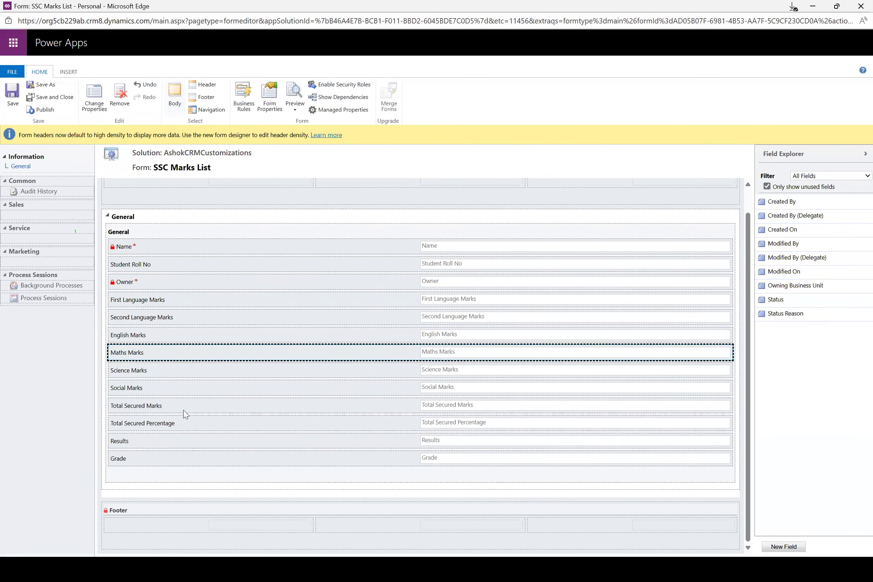
{"action": "left_click_drag", "start_coordinate": [161, 461], "coordinate": [185, 444]}
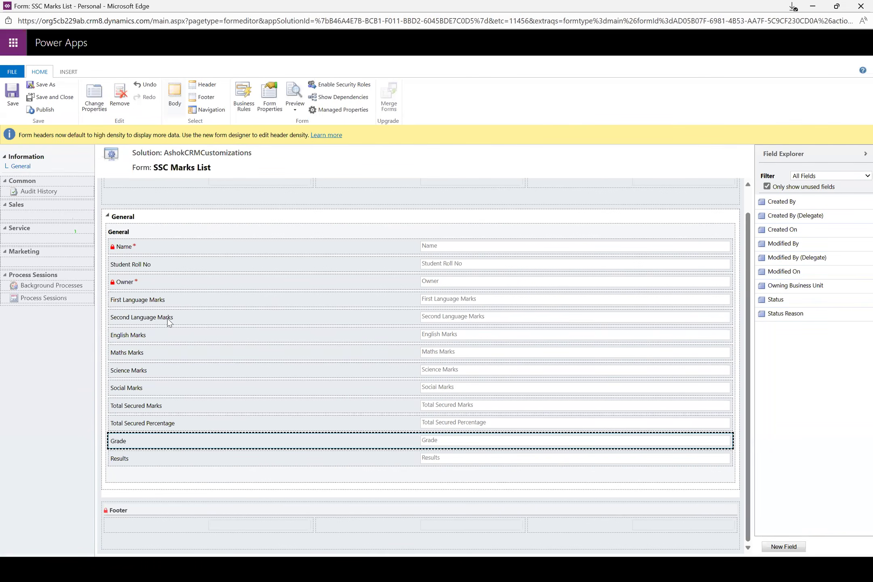
- Save and publish the reordered SSC Marks List form, and close it
{"action": "left_click", "coordinate": [14, 101]}
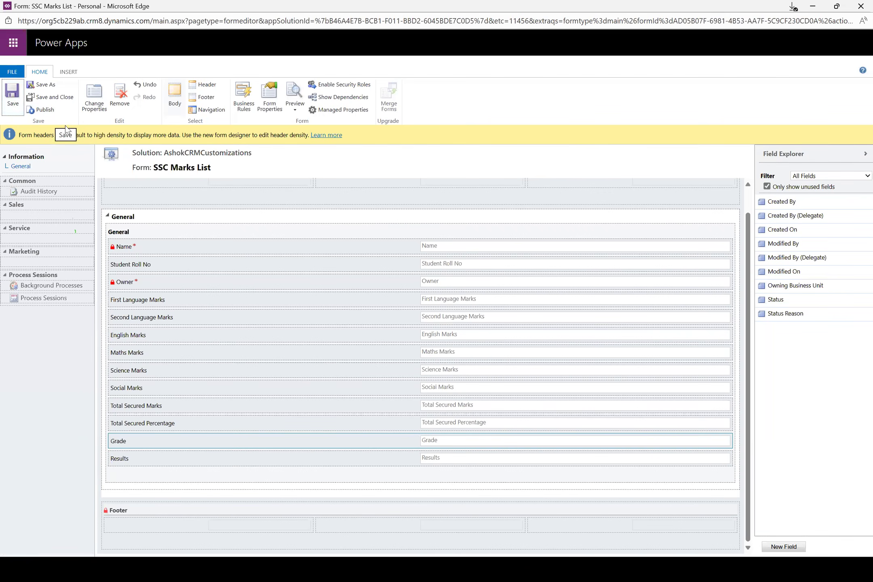
{"action": "left_click", "coordinate": [45, 110]}
{"action": "left_click", "coordinate": [59, 95]}
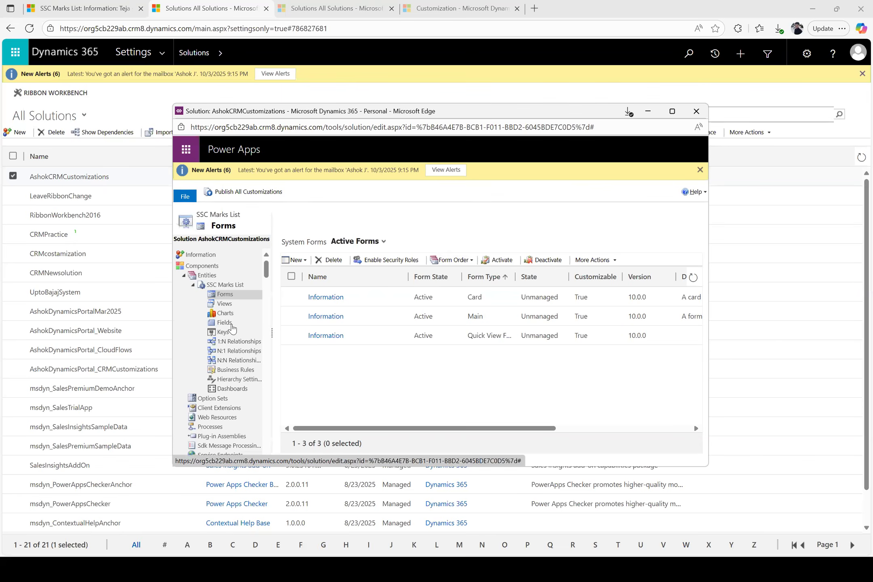
- Open the entity's Maths Marks field and set its Field Requirement to Business Required
{"action": "left_click", "coordinate": [233, 325]}
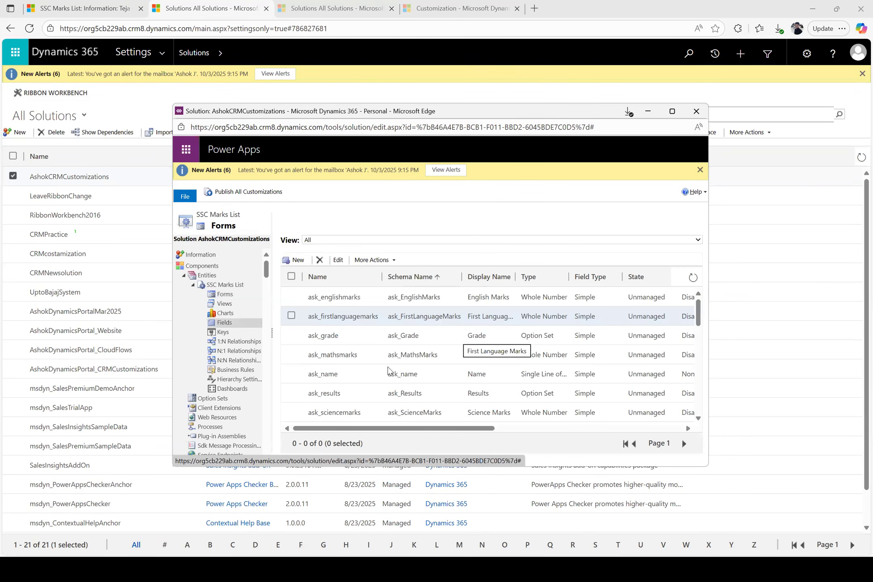
{"action": "double_click", "coordinate": [367, 356]}
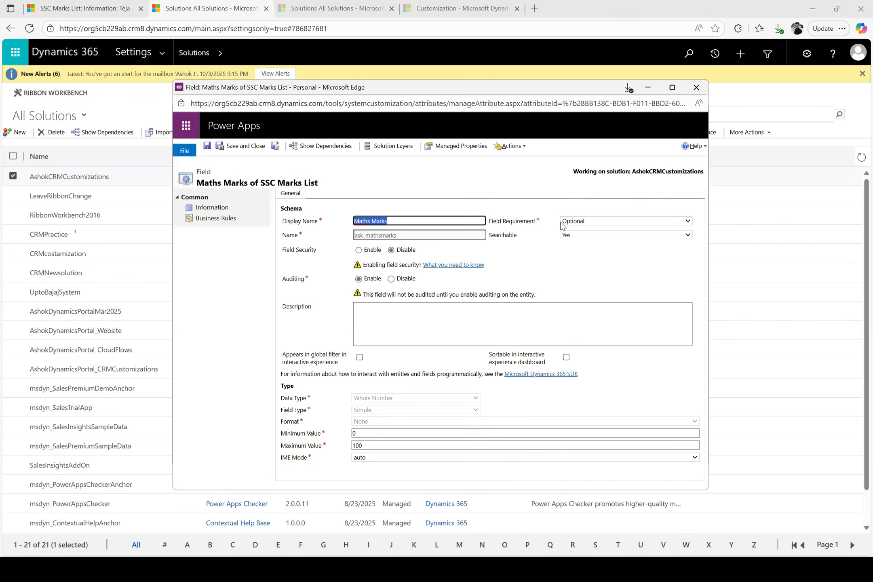
{"action": "left_click", "coordinate": [595, 221]}
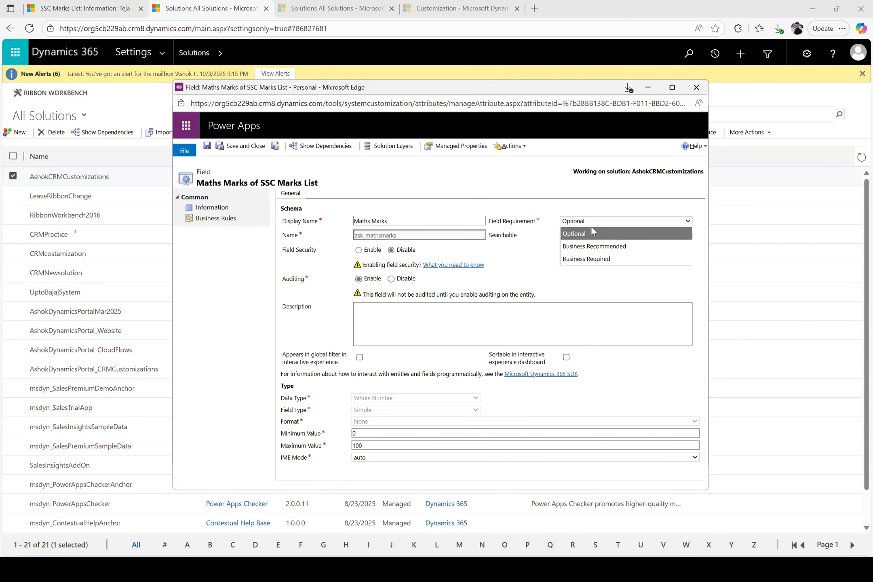
{"action": "left_click", "coordinate": [610, 259]}
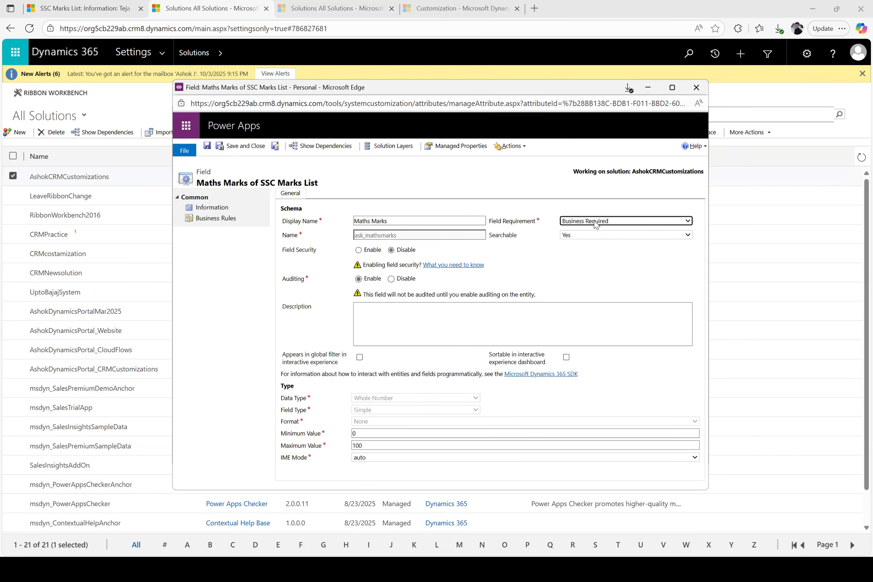
- Check the required marker beside Name on the student record, and save and close the Maths Marks field as Business Required
{"action": "left_click", "coordinate": [75, 10]}
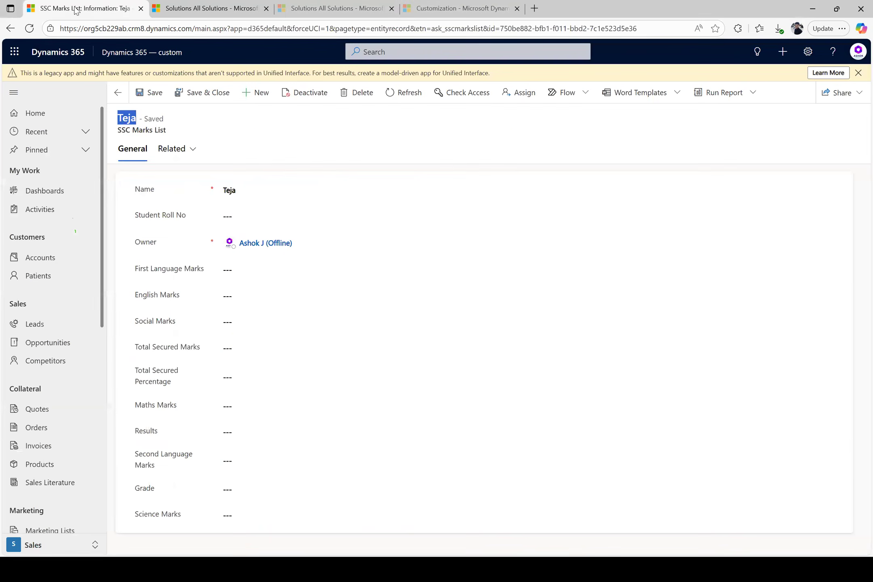
{"action": "double_click", "coordinate": [211, 189]}
{"action": "left_click", "coordinate": [213, 189]}
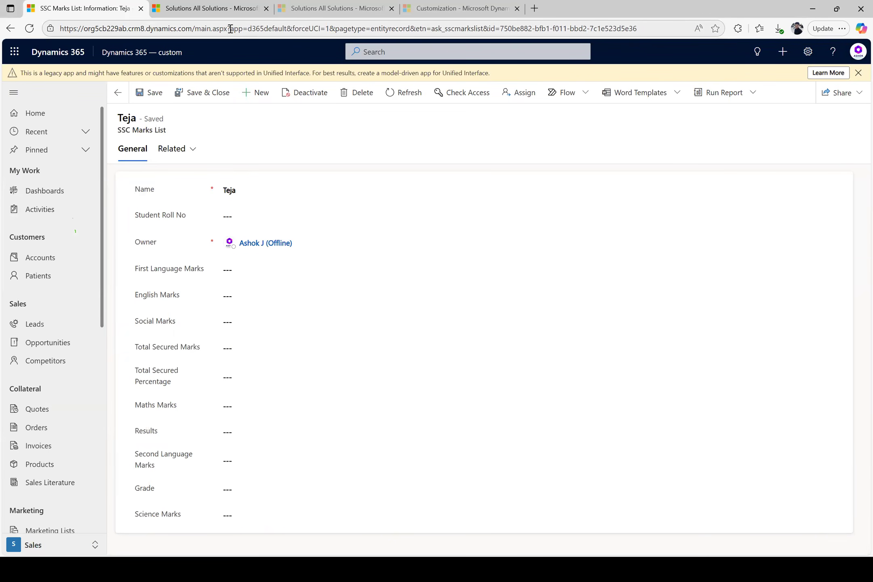
{"action": "key", "text": "alt+Tab"}
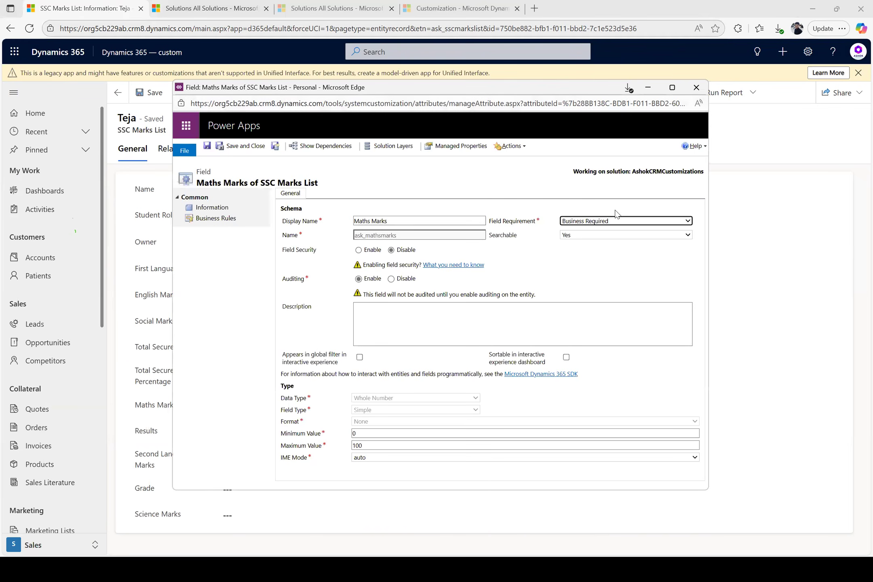
{"action": "left_click", "coordinate": [619, 223]}
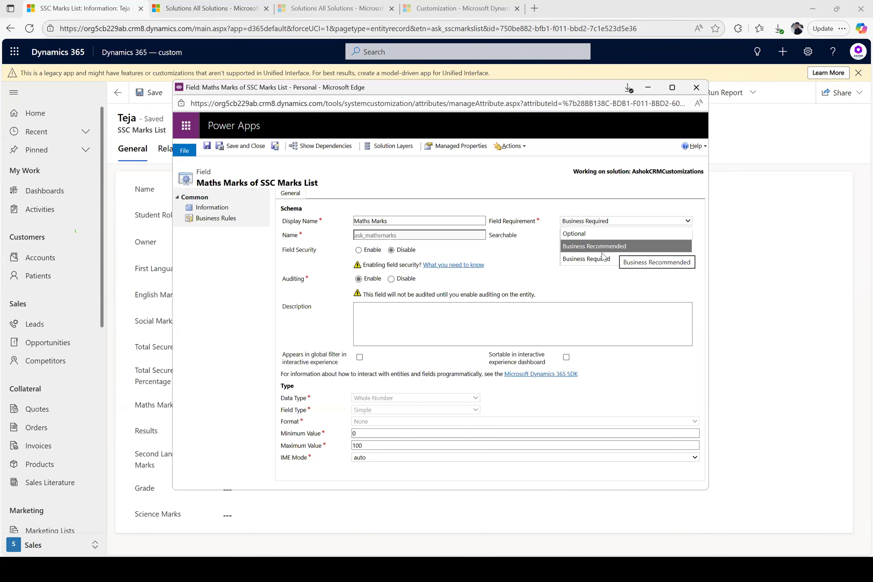
{"action": "left_click", "coordinate": [607, 259]}
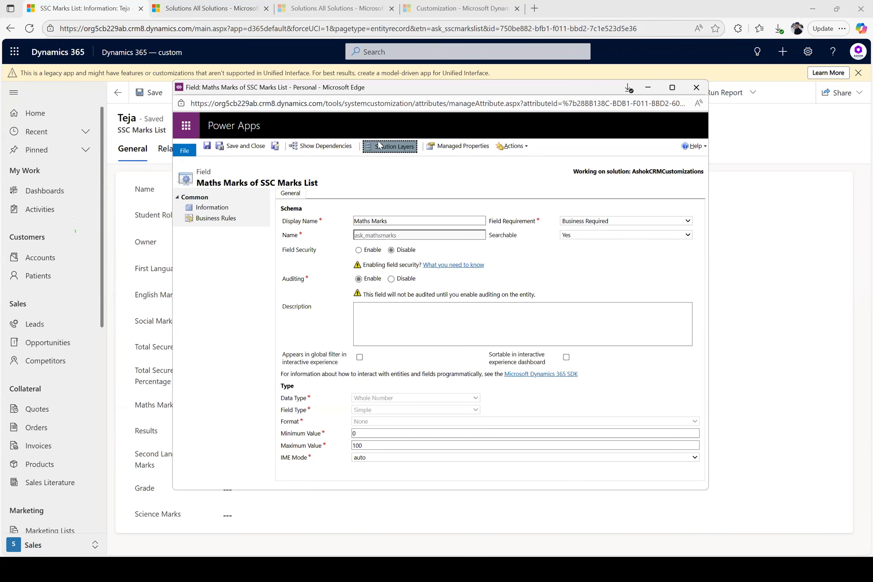
{"action": "left_click", "coordinate": [257, 145]}
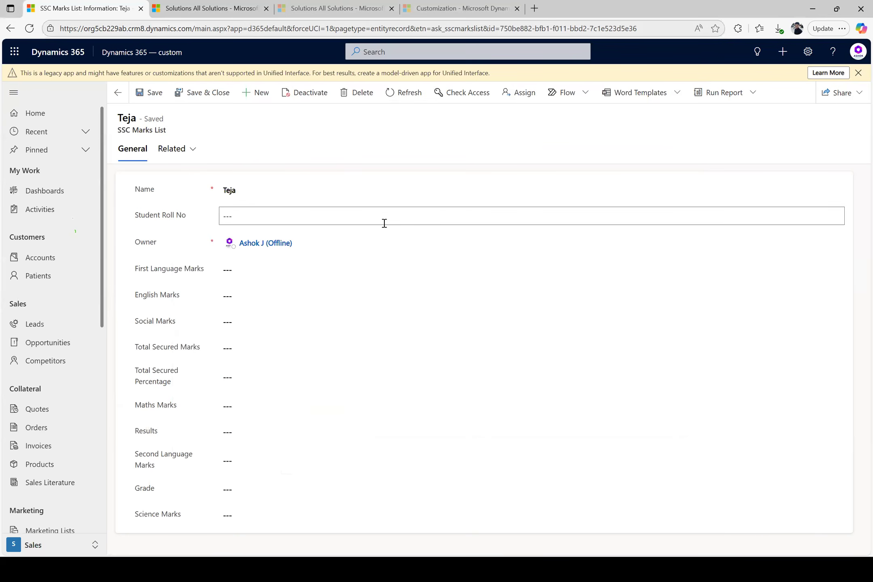
- Set the Science Marks field's requirement to Business Required in the SSC Marks List entity, and save and close the field
{"action": "key", "text": "alt+Tab"}
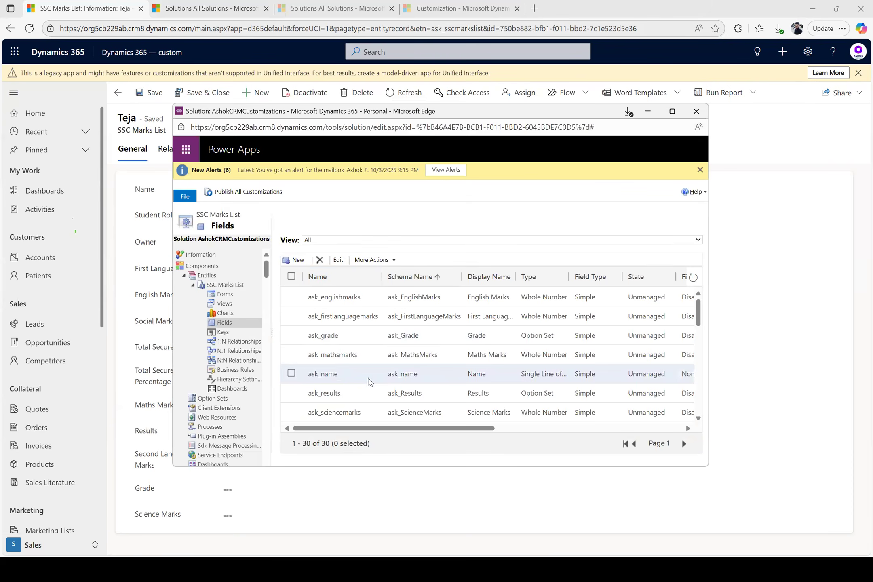
{"action": "double_click", "coordinate": [414, 413]}
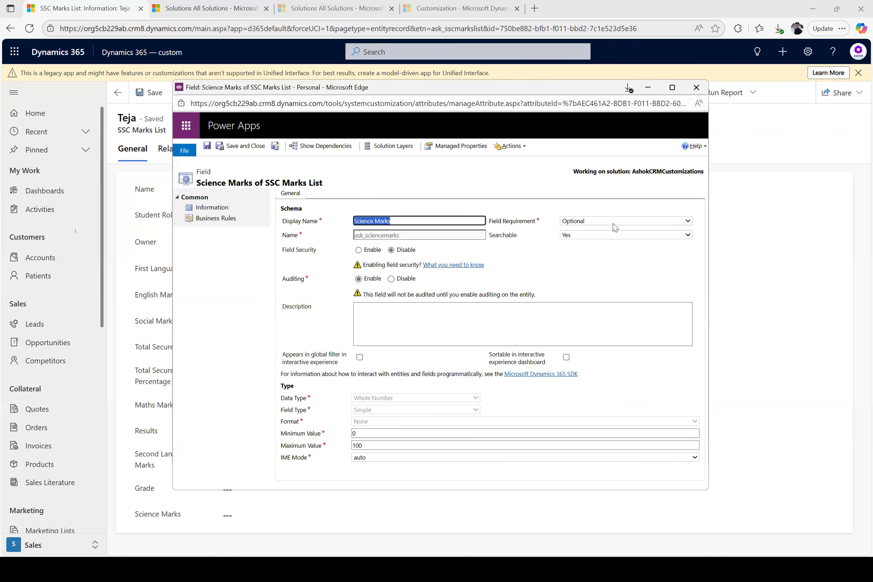
{"action": "left_click", "coordinate": [606, 221]}
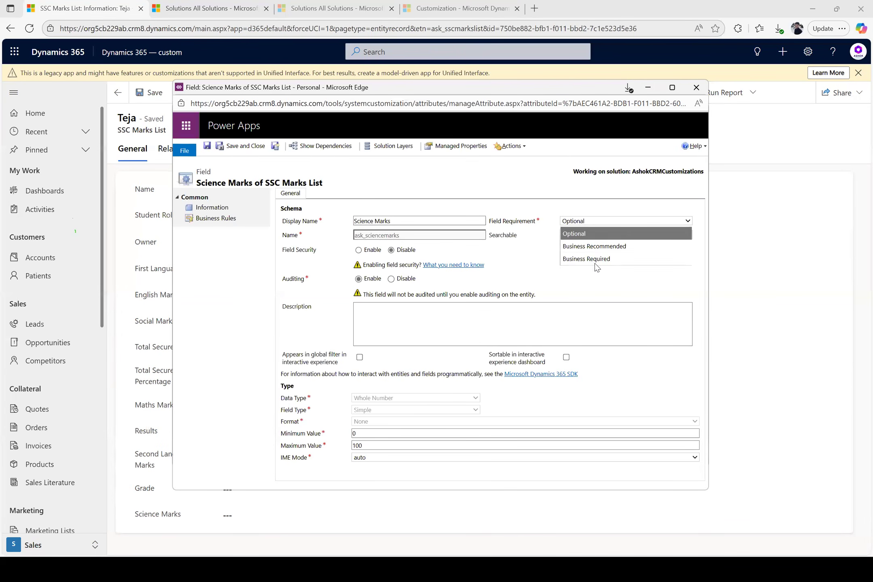
{"action": "left_click", "coordinate": [598, 262]}
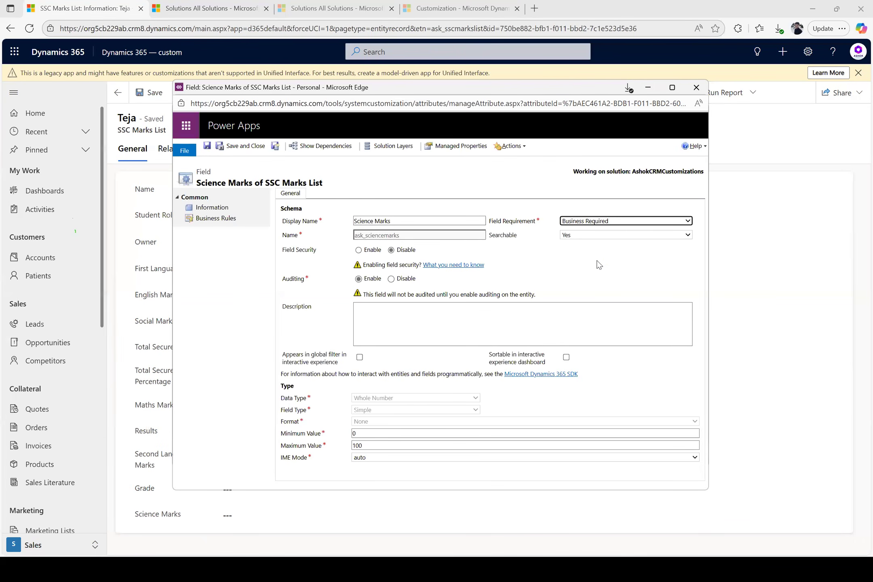
{"action": "left_click", "coordinate": [243, 146]}
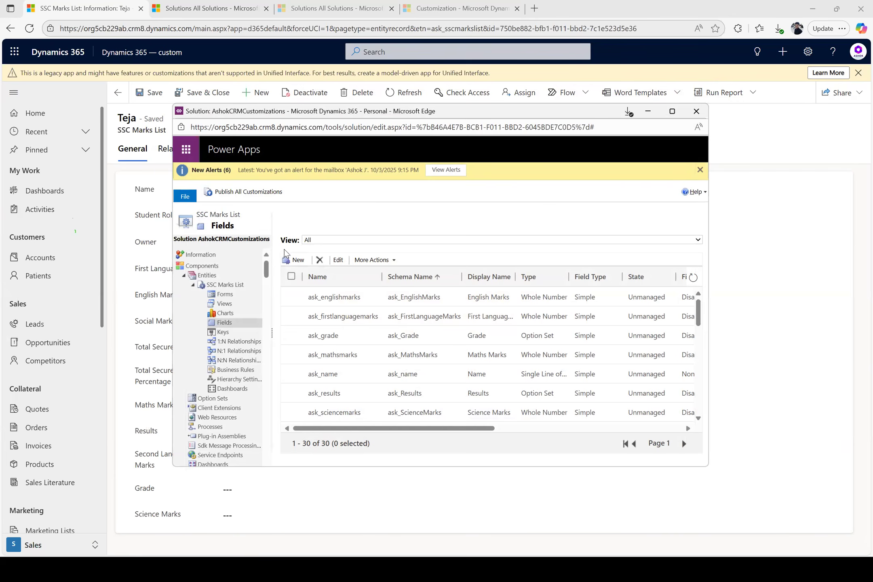
- Publish the SSC Marks List entity, and reload the open student record with an emptied cache and hard refresh
{"action": "left_click", "coordinate": [235, 288]}
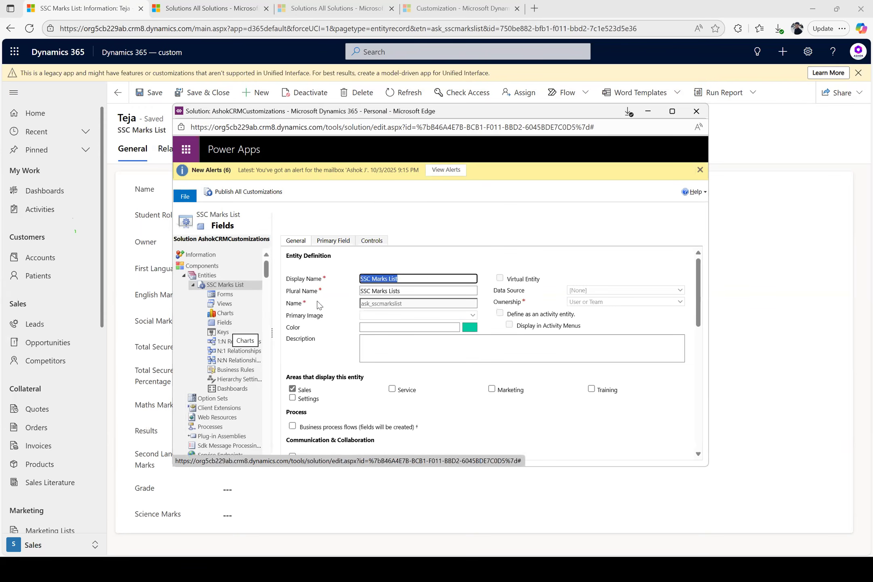
{"action": "left_click", "coordinate": [378, 193]}
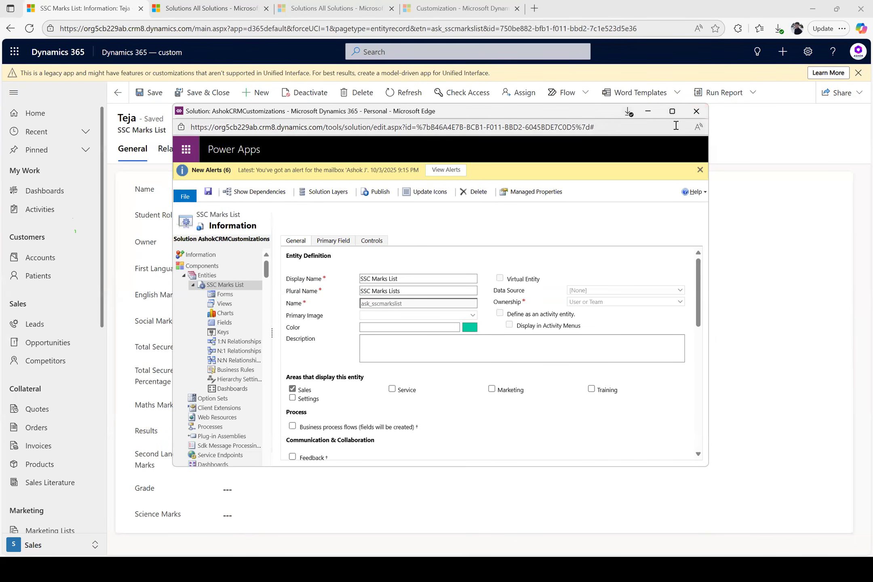
{"action": "left_click", "coordinate": [755, 136]}
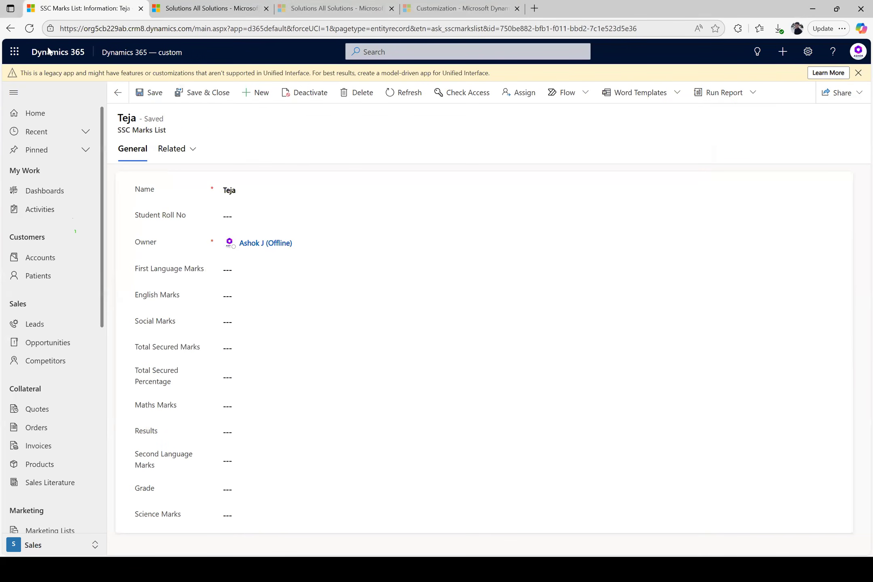
{"action": "right_click", "coordinate": [29, 32]}
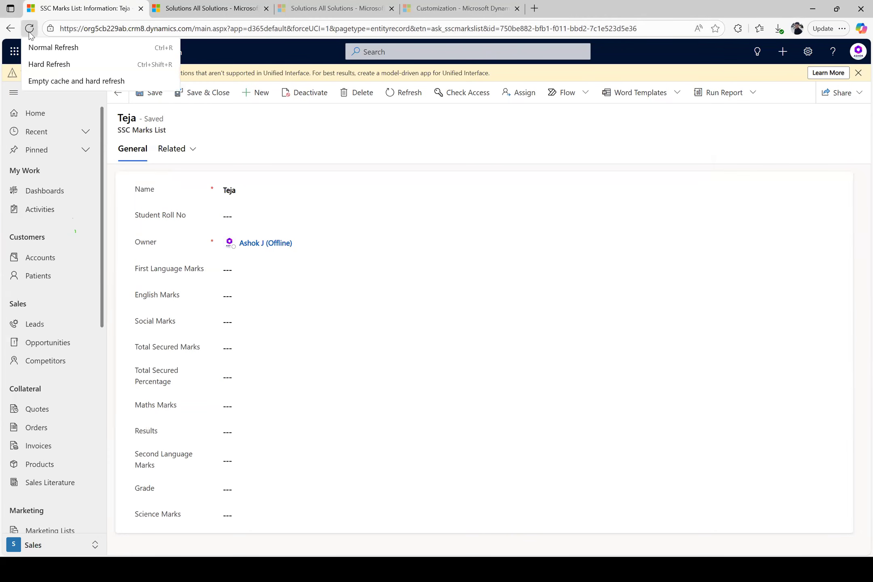
{"action": "left_click", "coordinate": [65, 82]}
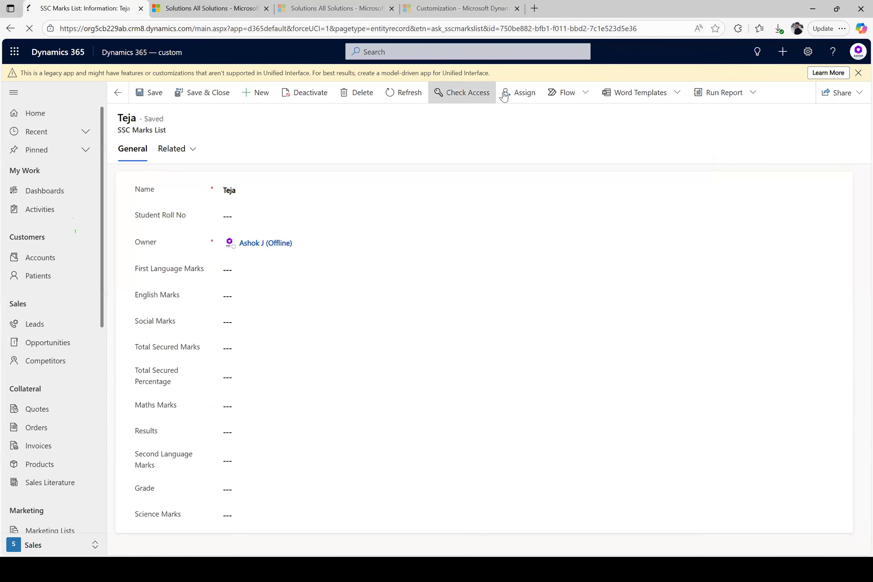